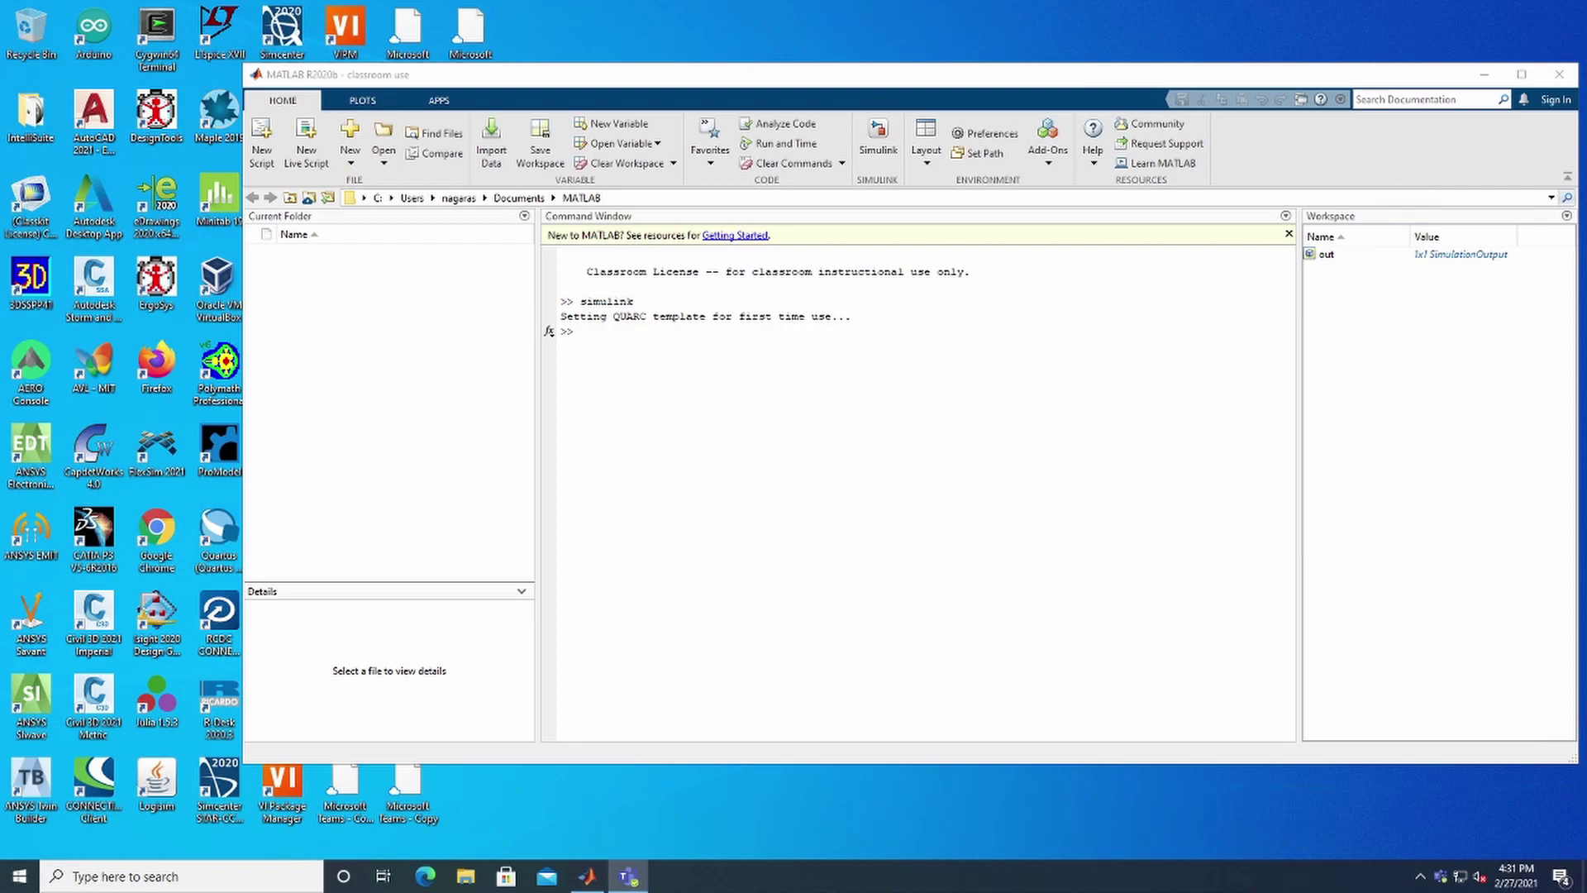
Create a blank Simulink model and open the block library browser with the model window restored to a smaller size
{"action": "right_click", "coordinate": [1047, 10]}
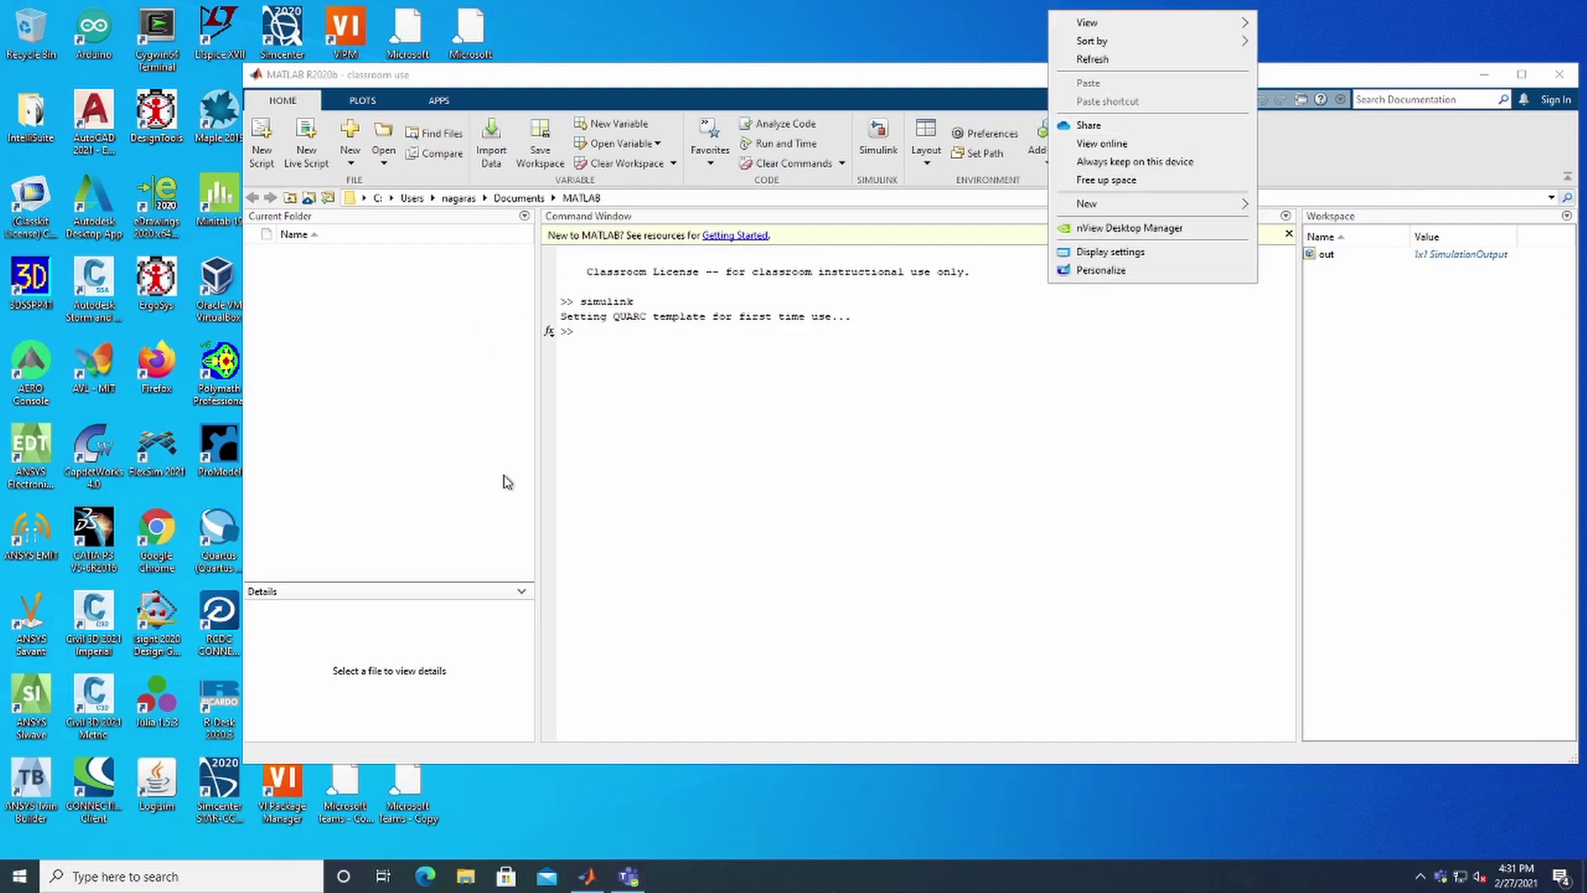
{"action": "left_click", "coordinate": [744, 413]}
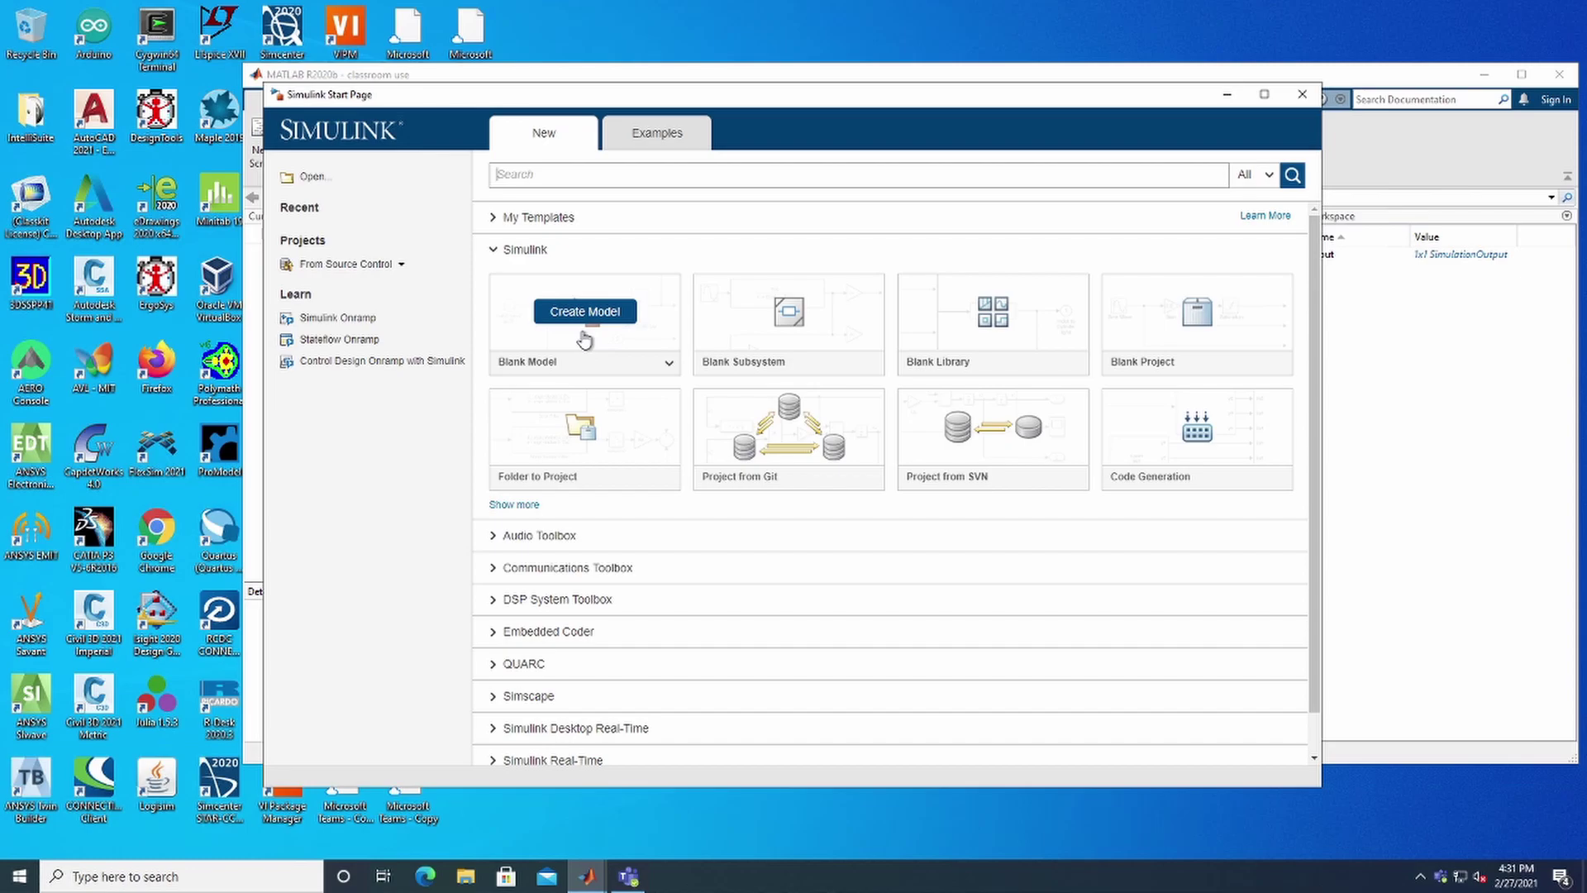
{"action": "left_click", "coordinate": [588, 335]}
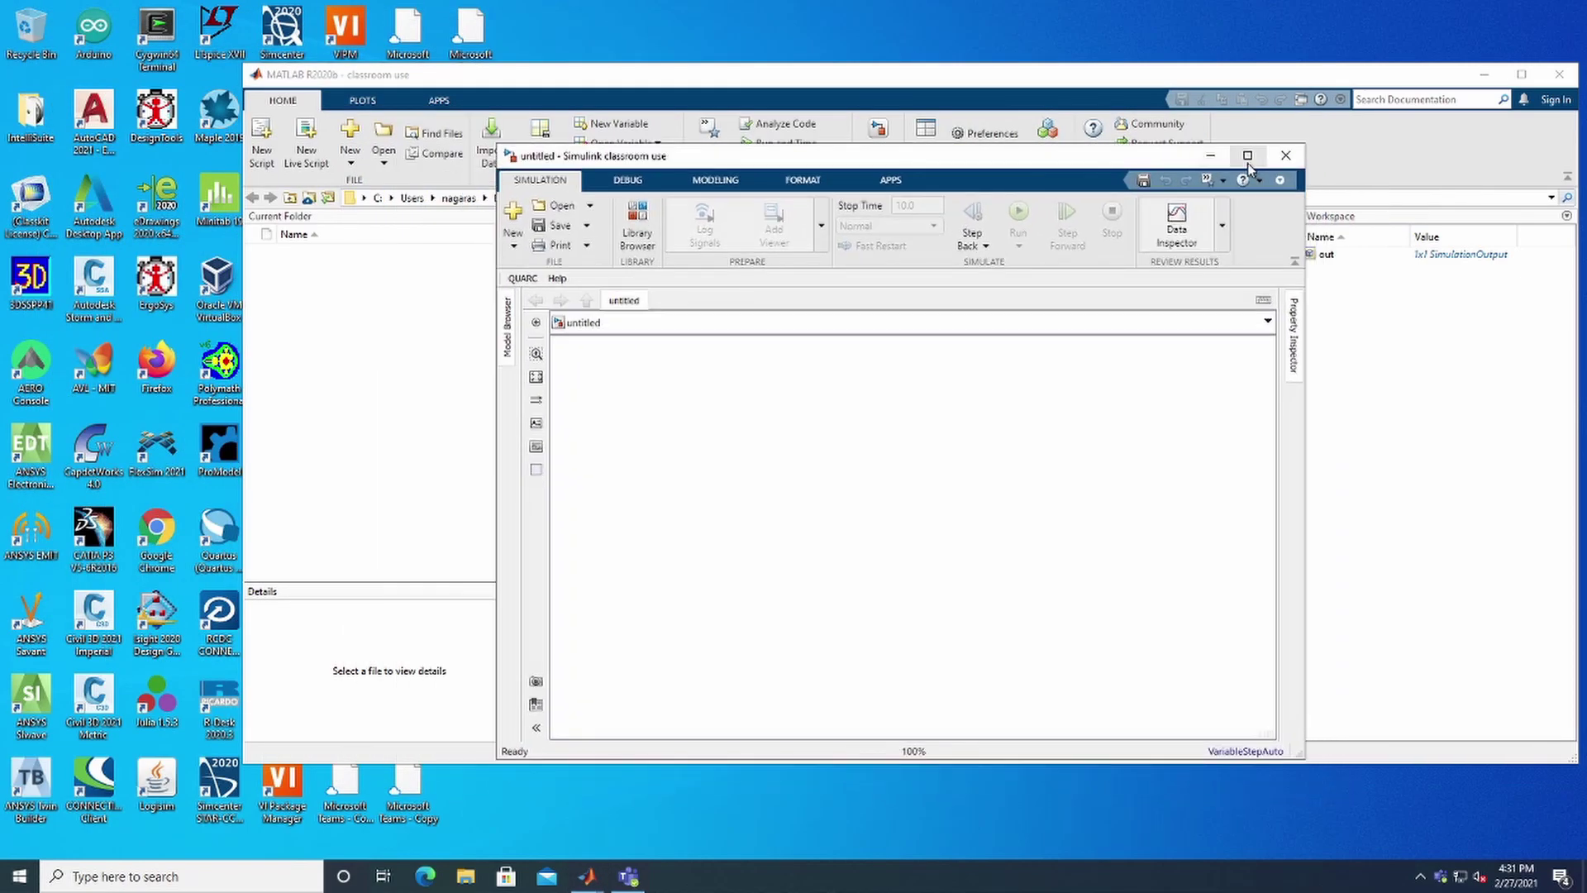
{"action": "left_click", "coordinate": [1248, 159]}
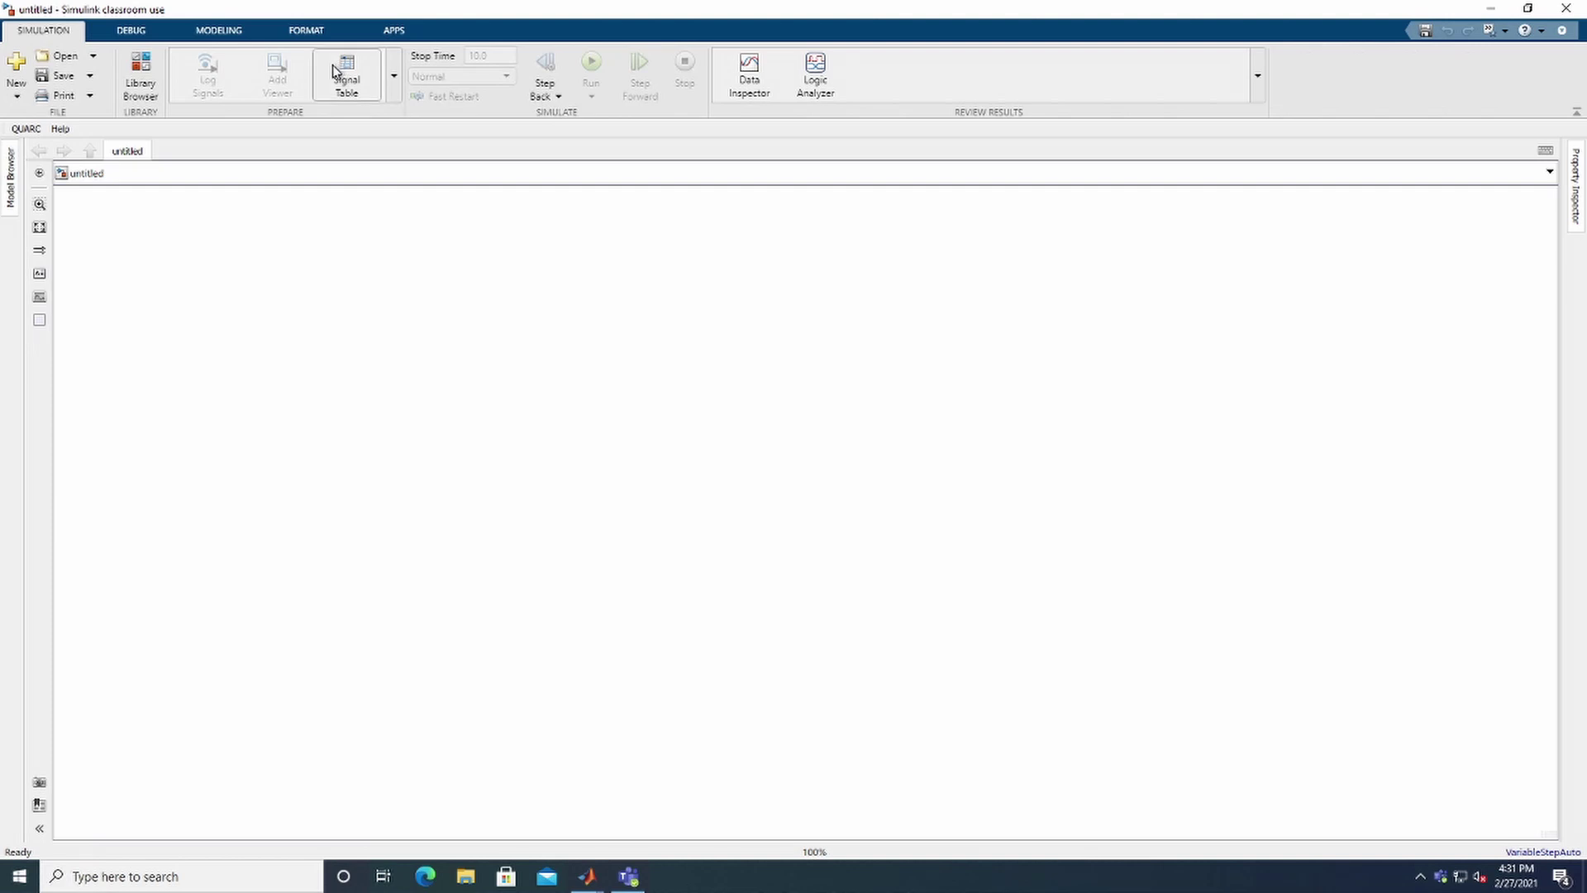
{"action": "left_click", "coordinate": [141, 82]}
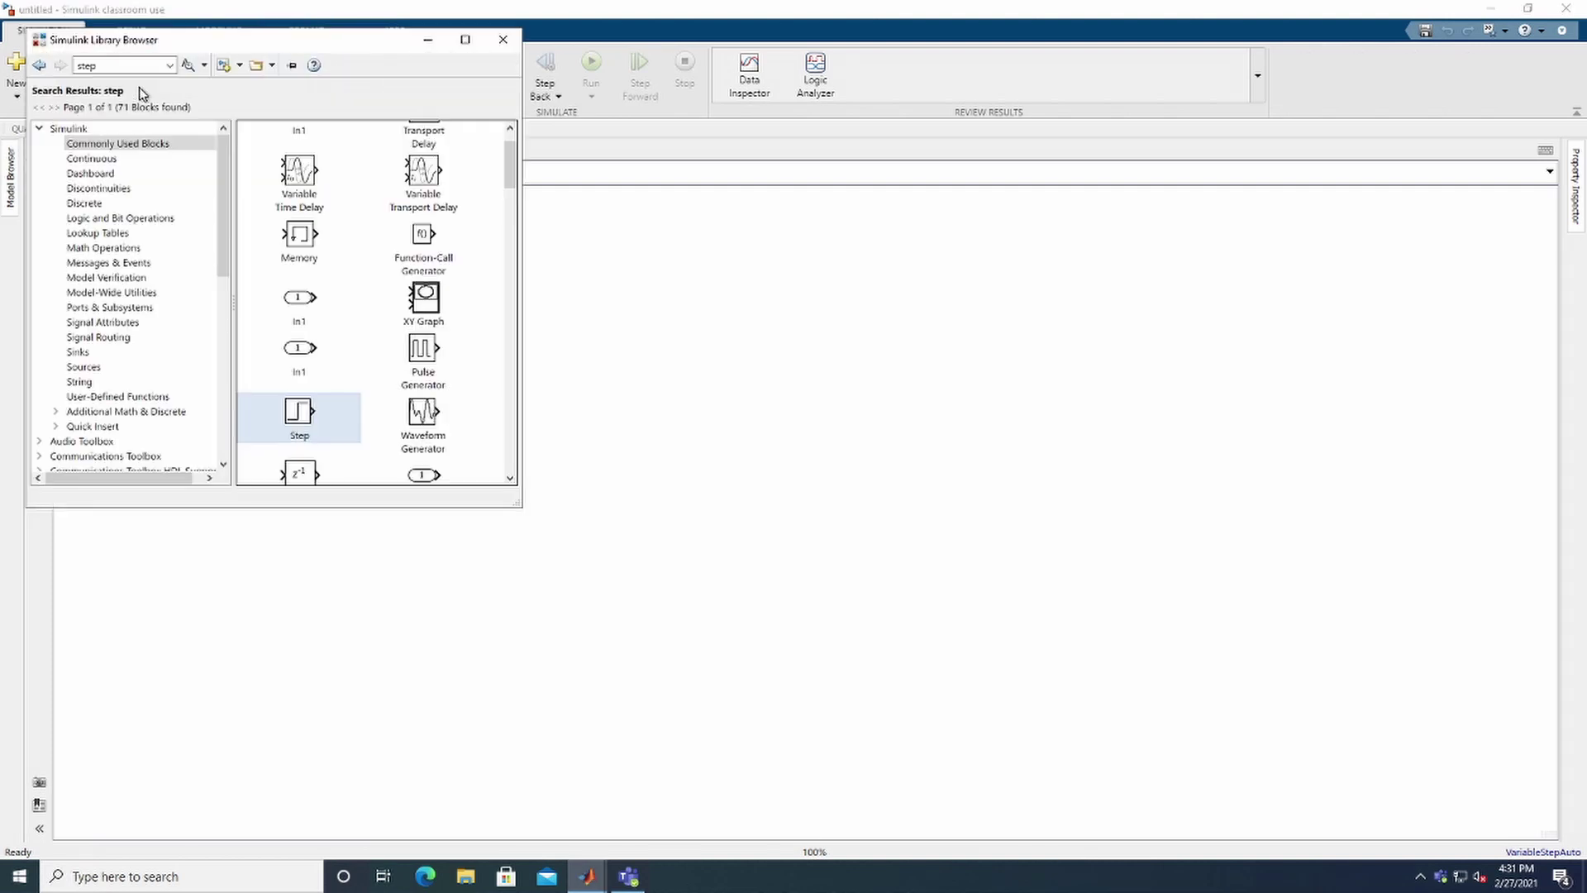
{"action": "left_click", "coordinate": [1528, 8]}
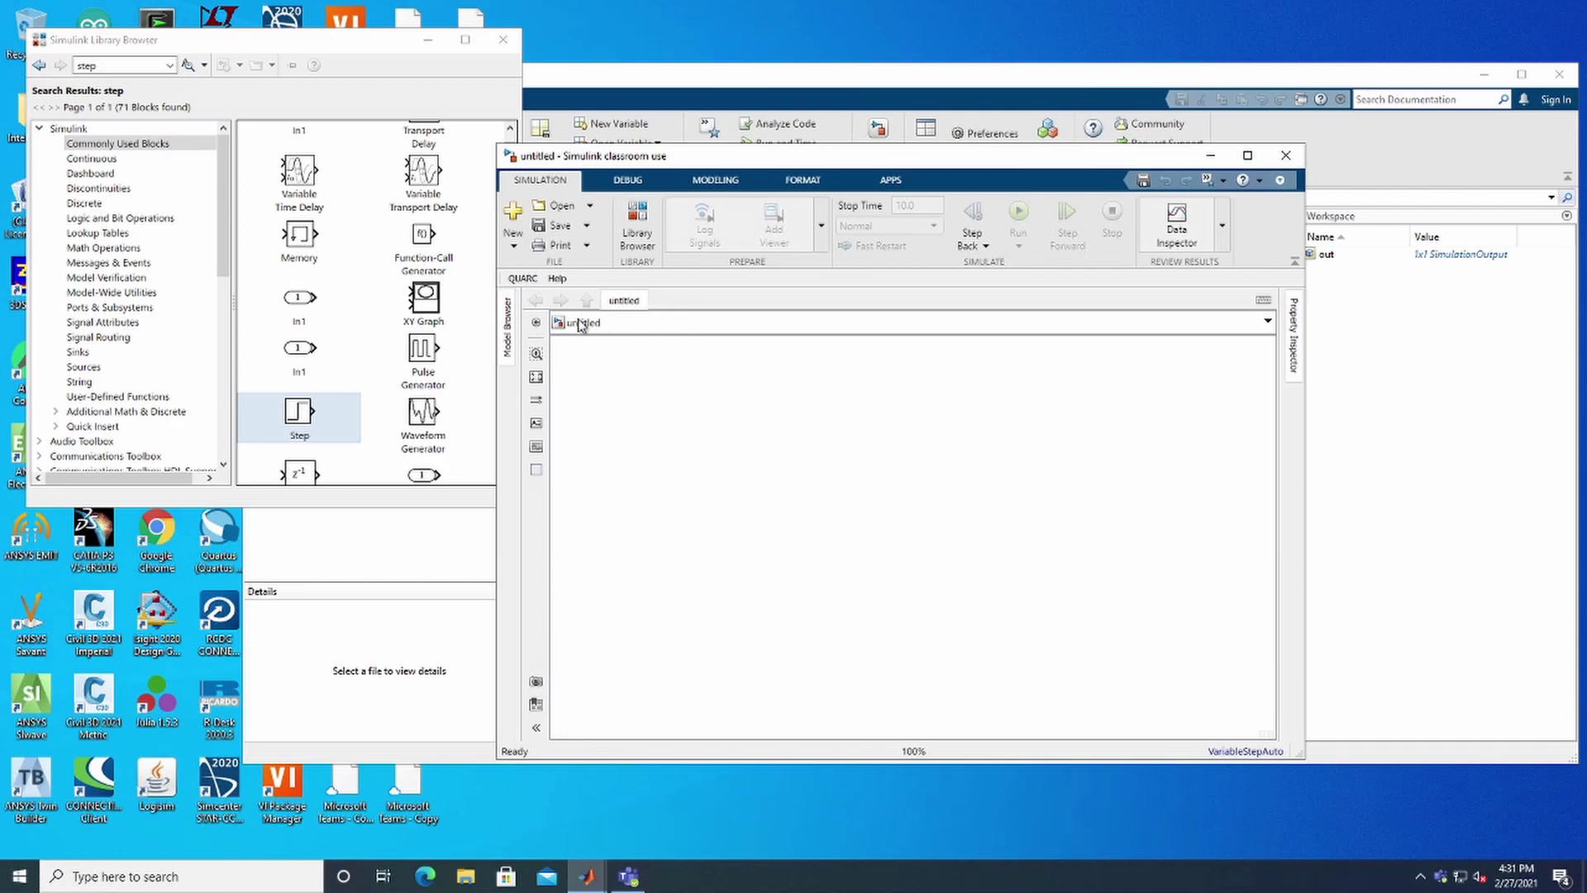
Search the block library for "transfer"
{"action": "scroll", "coordinate": [368, 178], "scroll_direction": "up", "scroll_amount": 1}
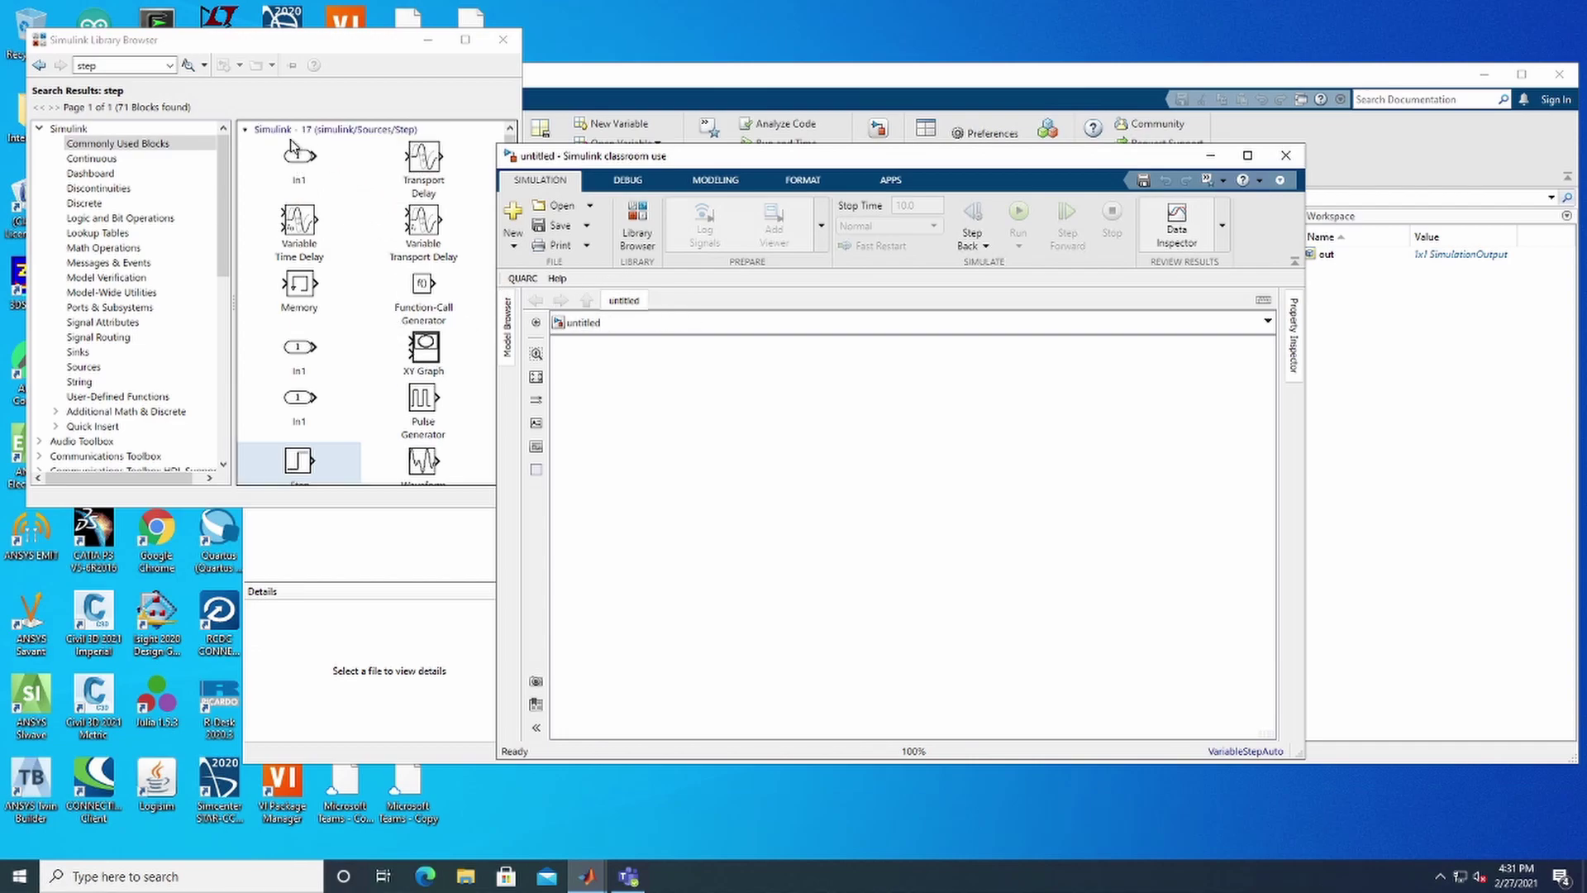
{"action": "left_click", "coordinate": [139, 77]}
{"action": "type", "text": "tra"}
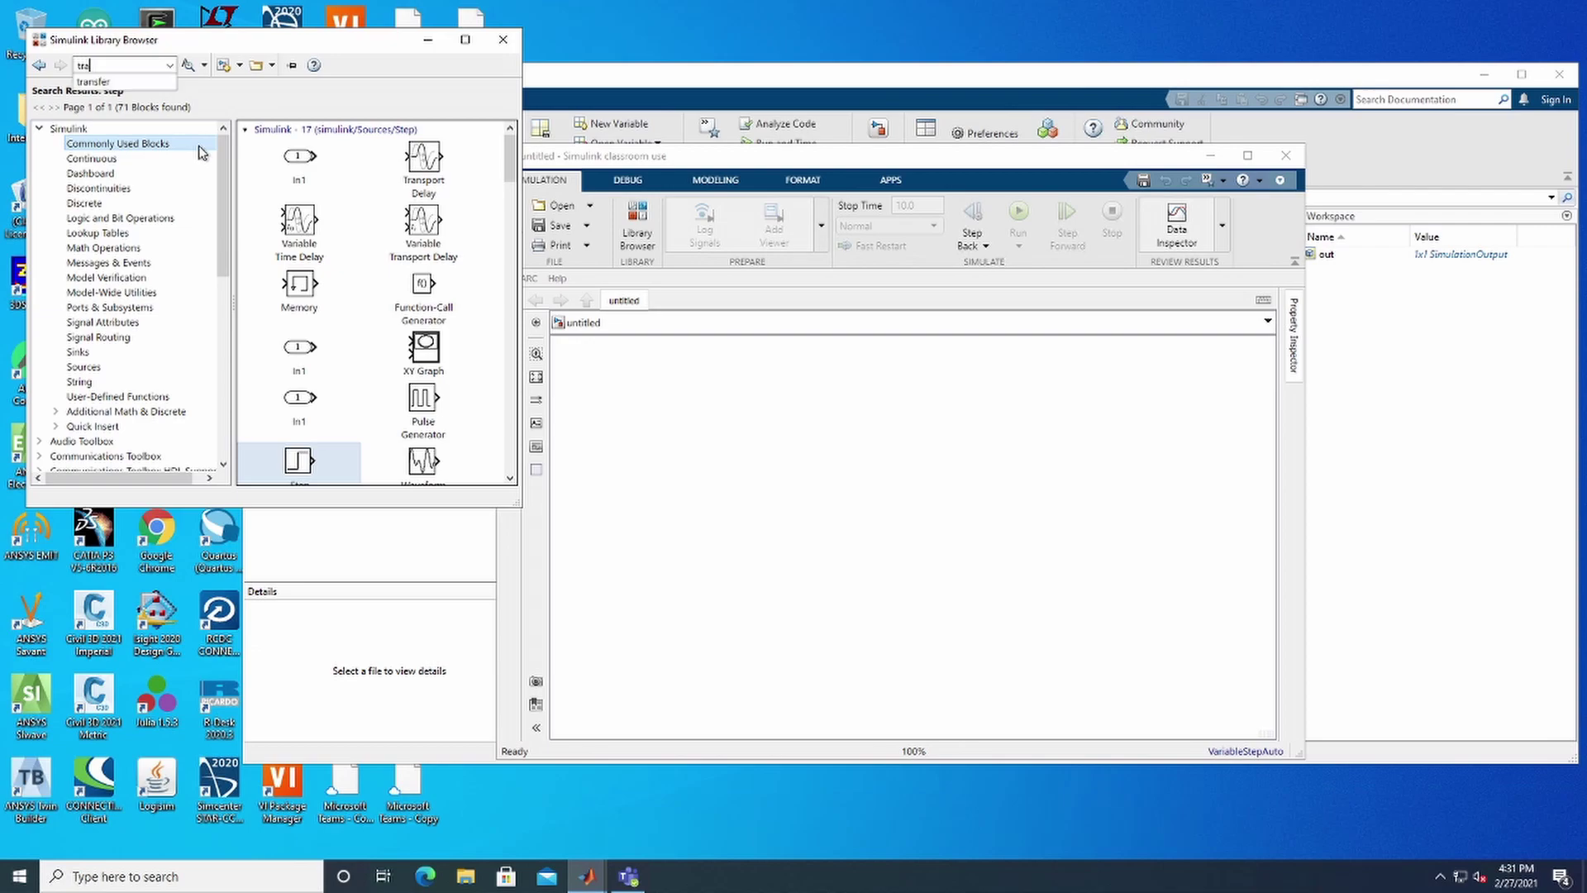
{"action": "left_click", "coordinate": [93, 83]}
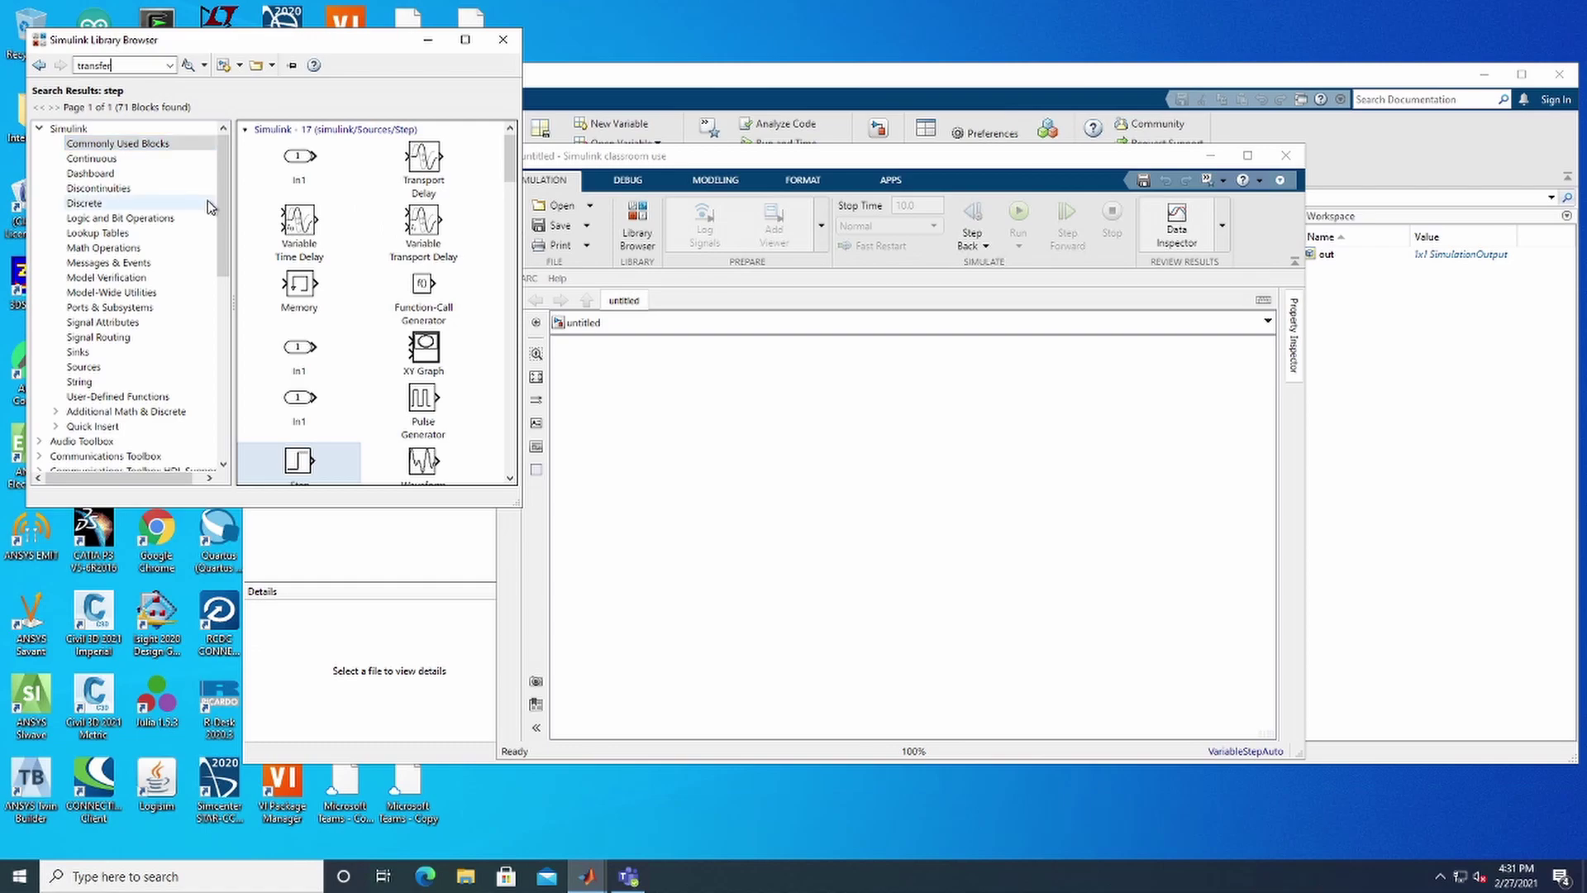
{"action": "type", "text": "\\"}
{"action": "key", "text": "Return"}
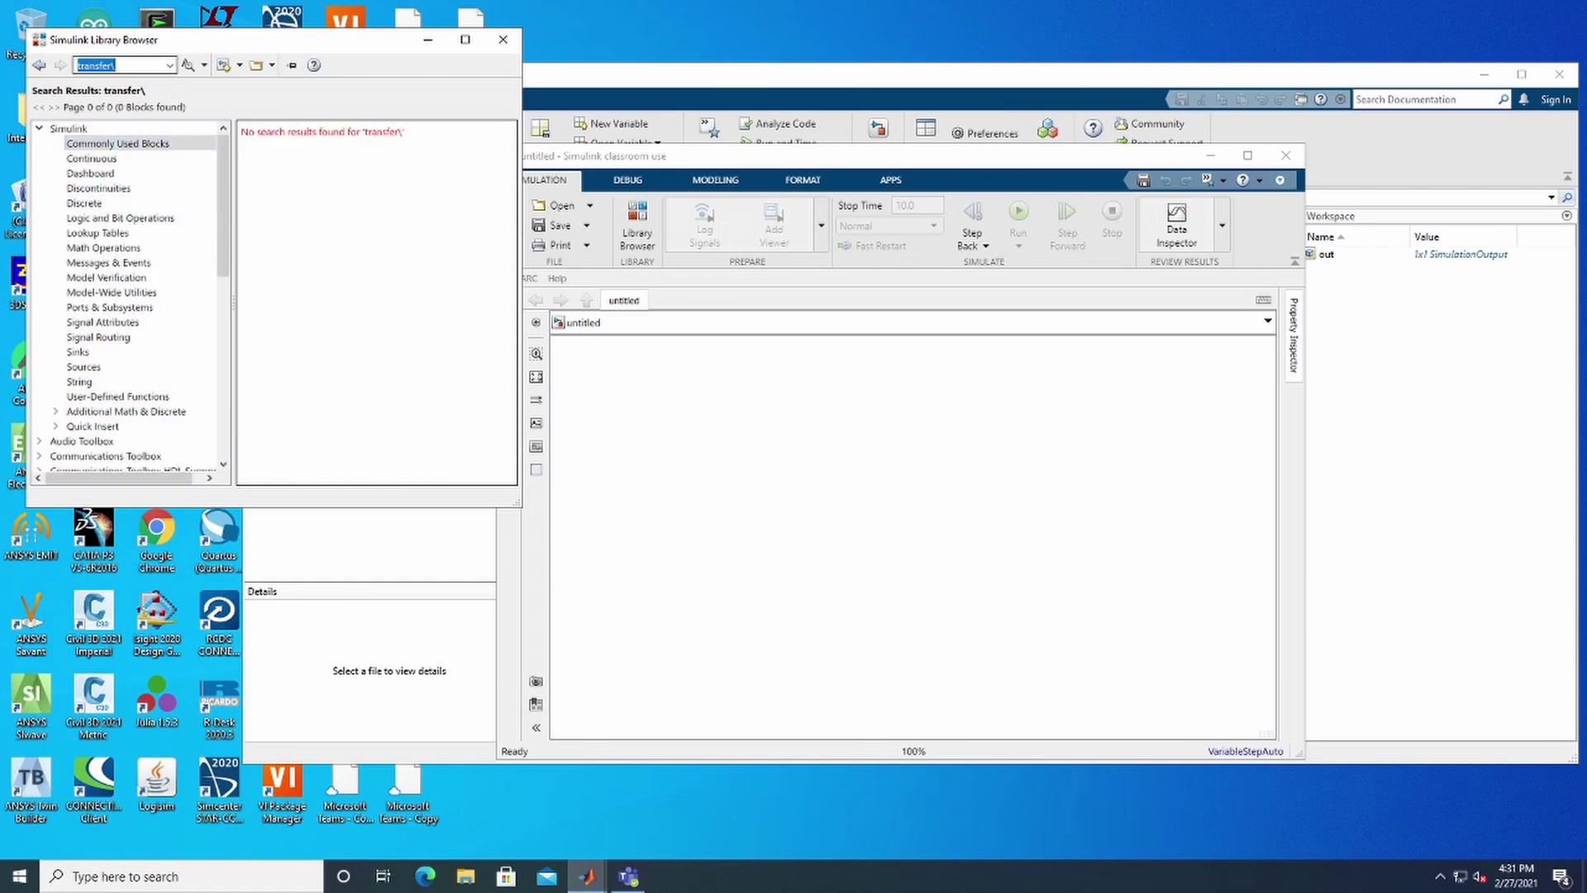
{"action": "left_click", "coordinate": [115, 65]}
{"action": "key", "text": "BackSpace"}
{"action": "key", "text": "Return"}
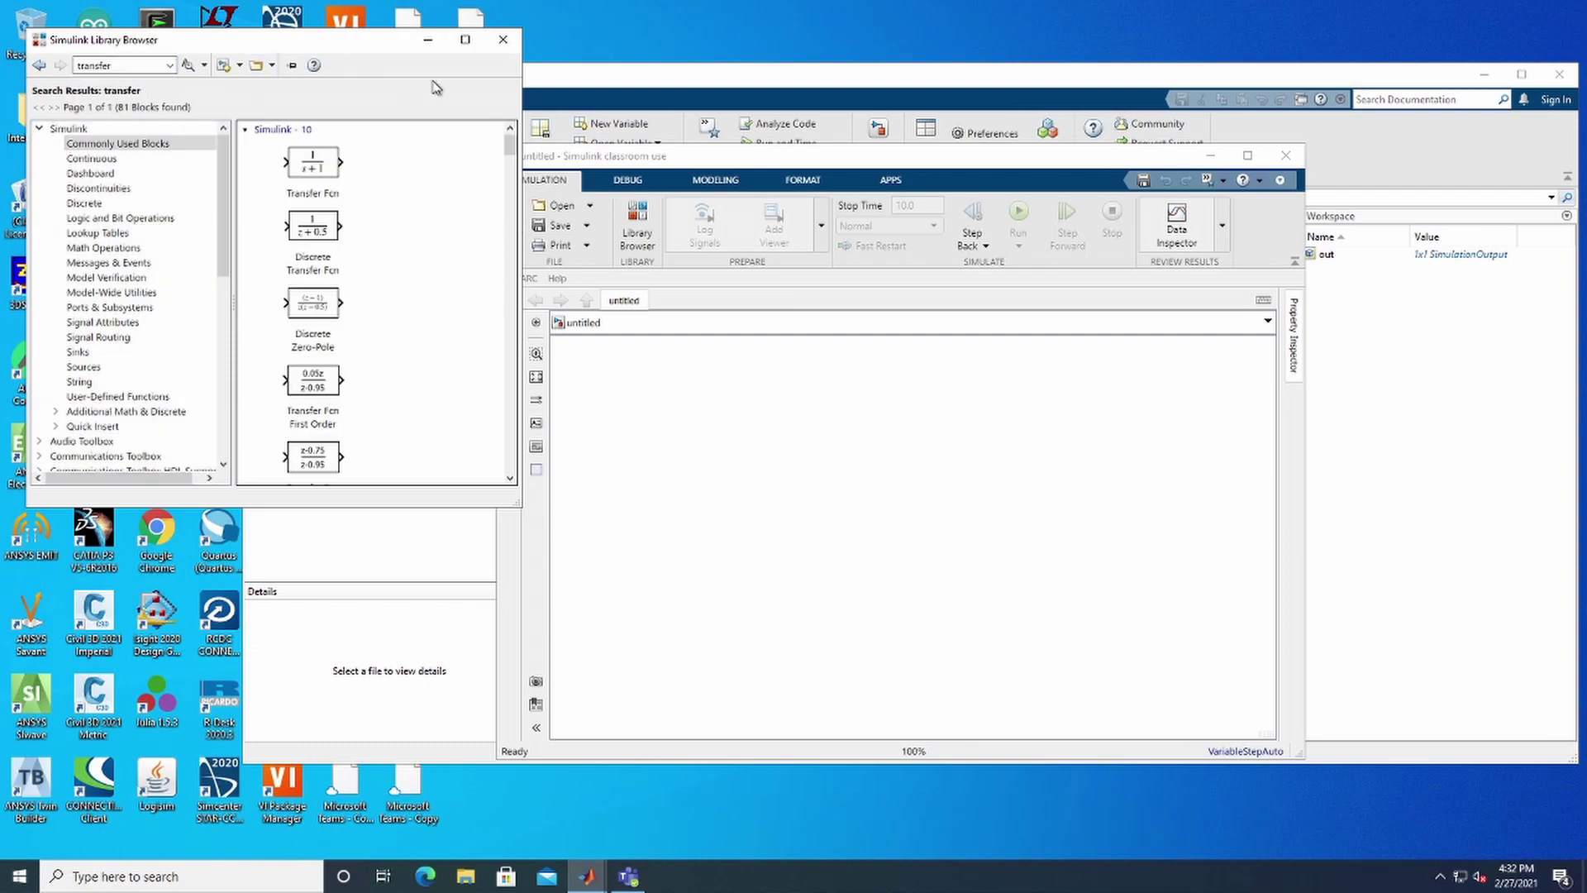
Add three continuous Transfer Fcn blocks to the model and align them in one horizontal row
{"action": "left_click_drag", "start_coordinate": [307, 169], "coordinate": [754, 395]}
{"action": "left_click_drag", "start_coordinate": [304, 174], "coordinate": [880, 404]}
{"action": "left_click_drag", "start_coordinate": [334, 161], "coordinate": [1035, 405]}
{"action": "left_click_drag", "start_coordinate": [878, 409], "coordinate": [879, 400]}
{"action": "left_click", "coordinate": [1027, 413]}
{"action": "left_click_drag", "start_coordinate": [1027, 413], "coordinate": [1010, 404]}
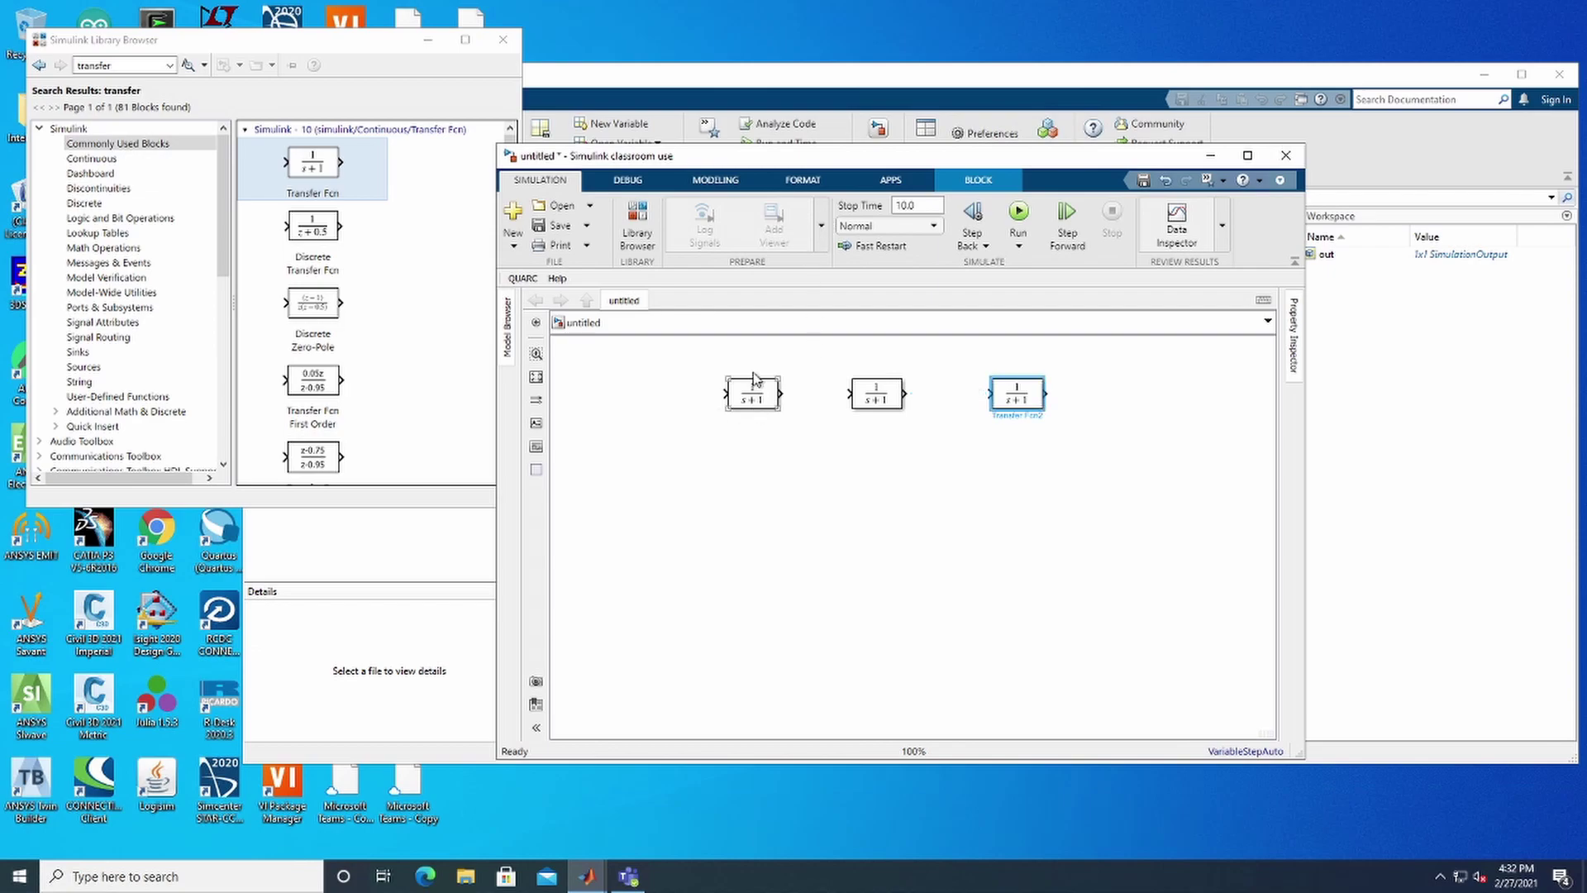
Set the denominator coefficients of the first Transfer Fcn block in the row to [0.08 1]
{"action": "double_click", "coordinate": [760, 402]}
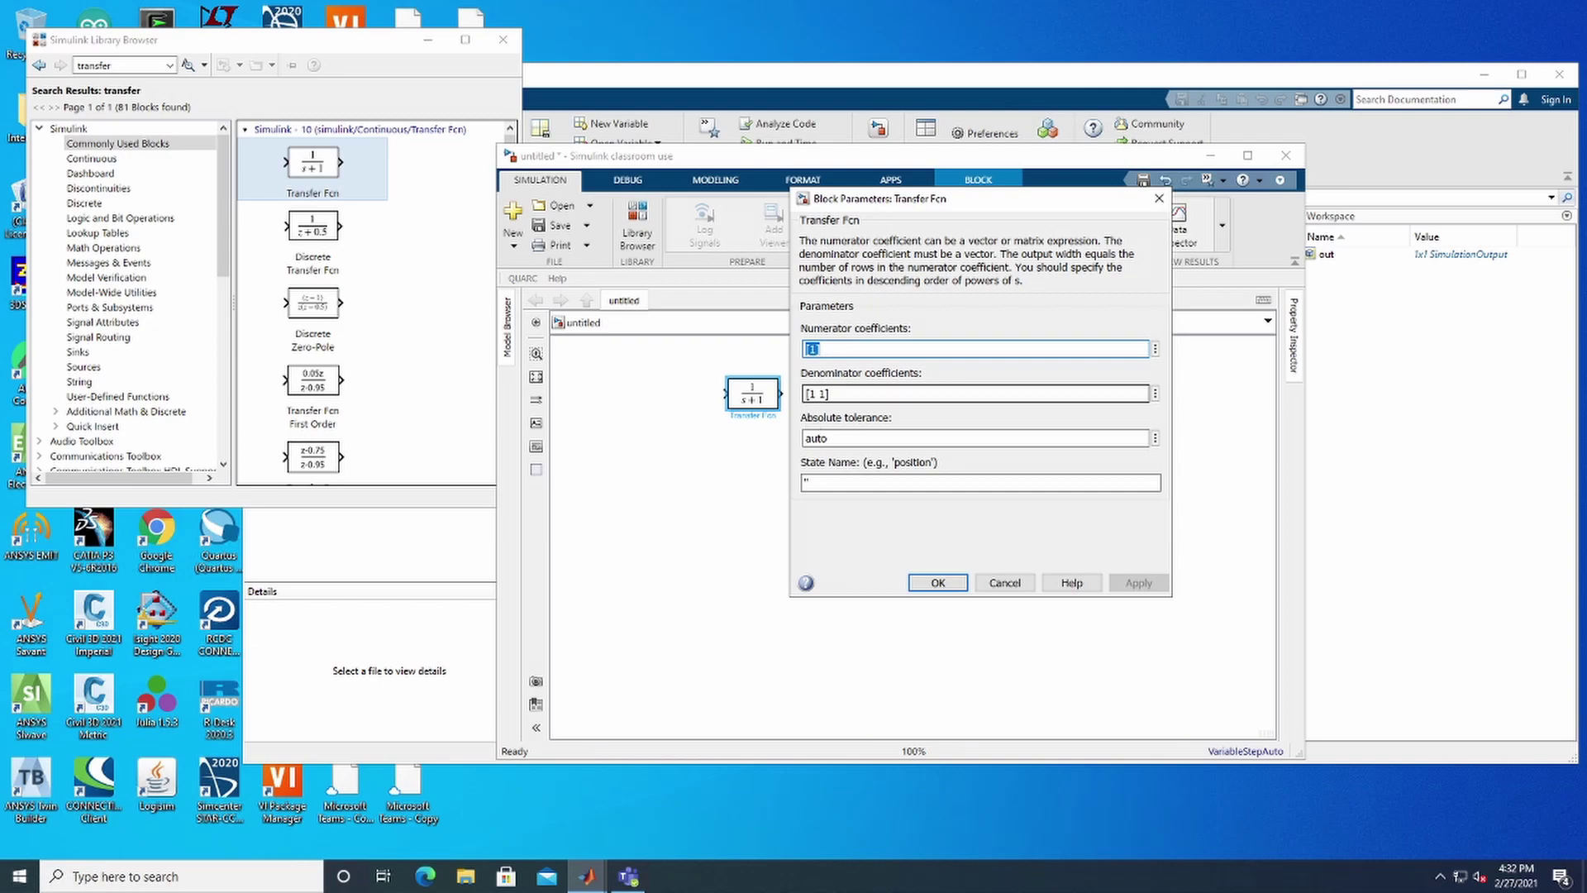
{"action": "key", "text": "Tab"}
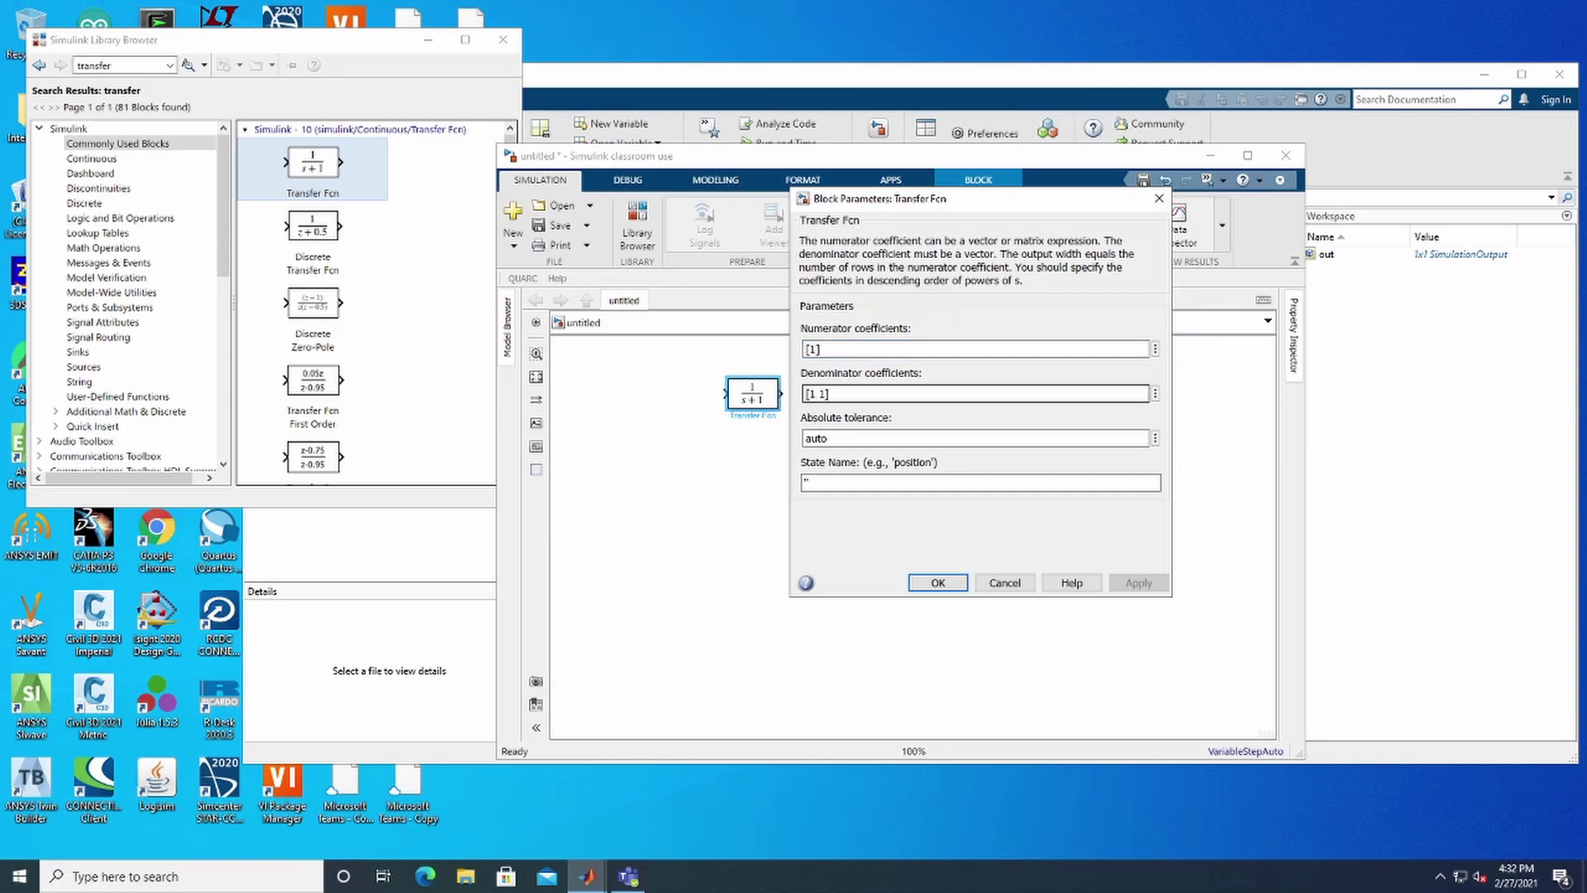
{"action": "key", "text": "Delete"}
{"action": "type", "text": "0"}
{"action": "type", "text": "/08"}
{"action": "key", "text": "BackSpace"}
{"action": "key", "text": "BackSpace"}
{"action": "key", "text": "BackSpace"}
{"action": "type", "text": ".08"}
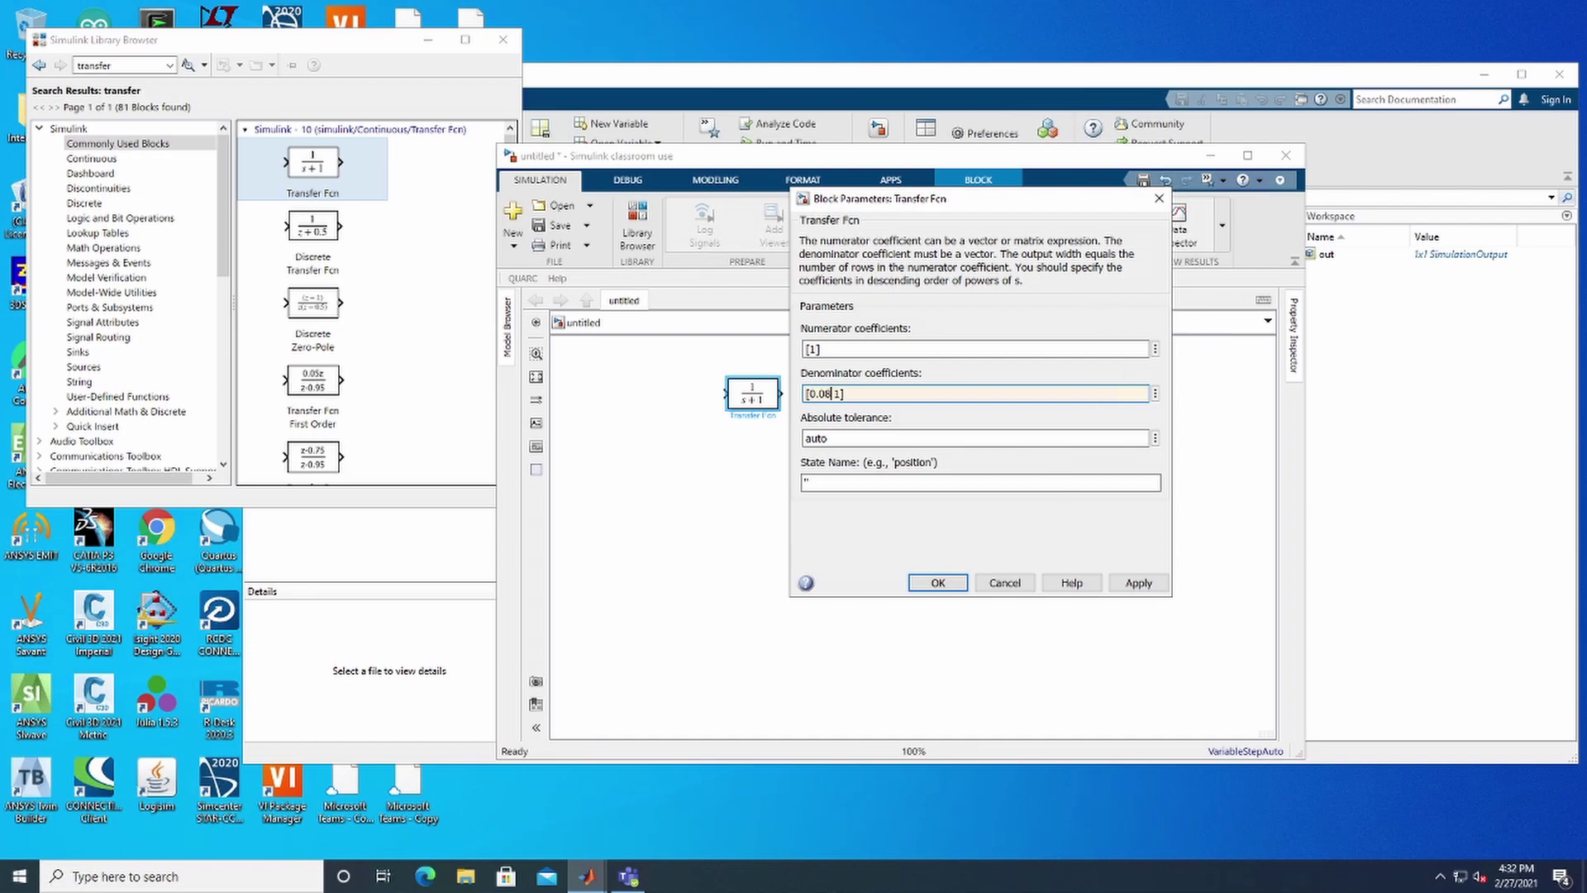
{"action": "left_click", "coordinate": [1138, 583]}
{"action": "left_click", "coordinate": [939, 583]}
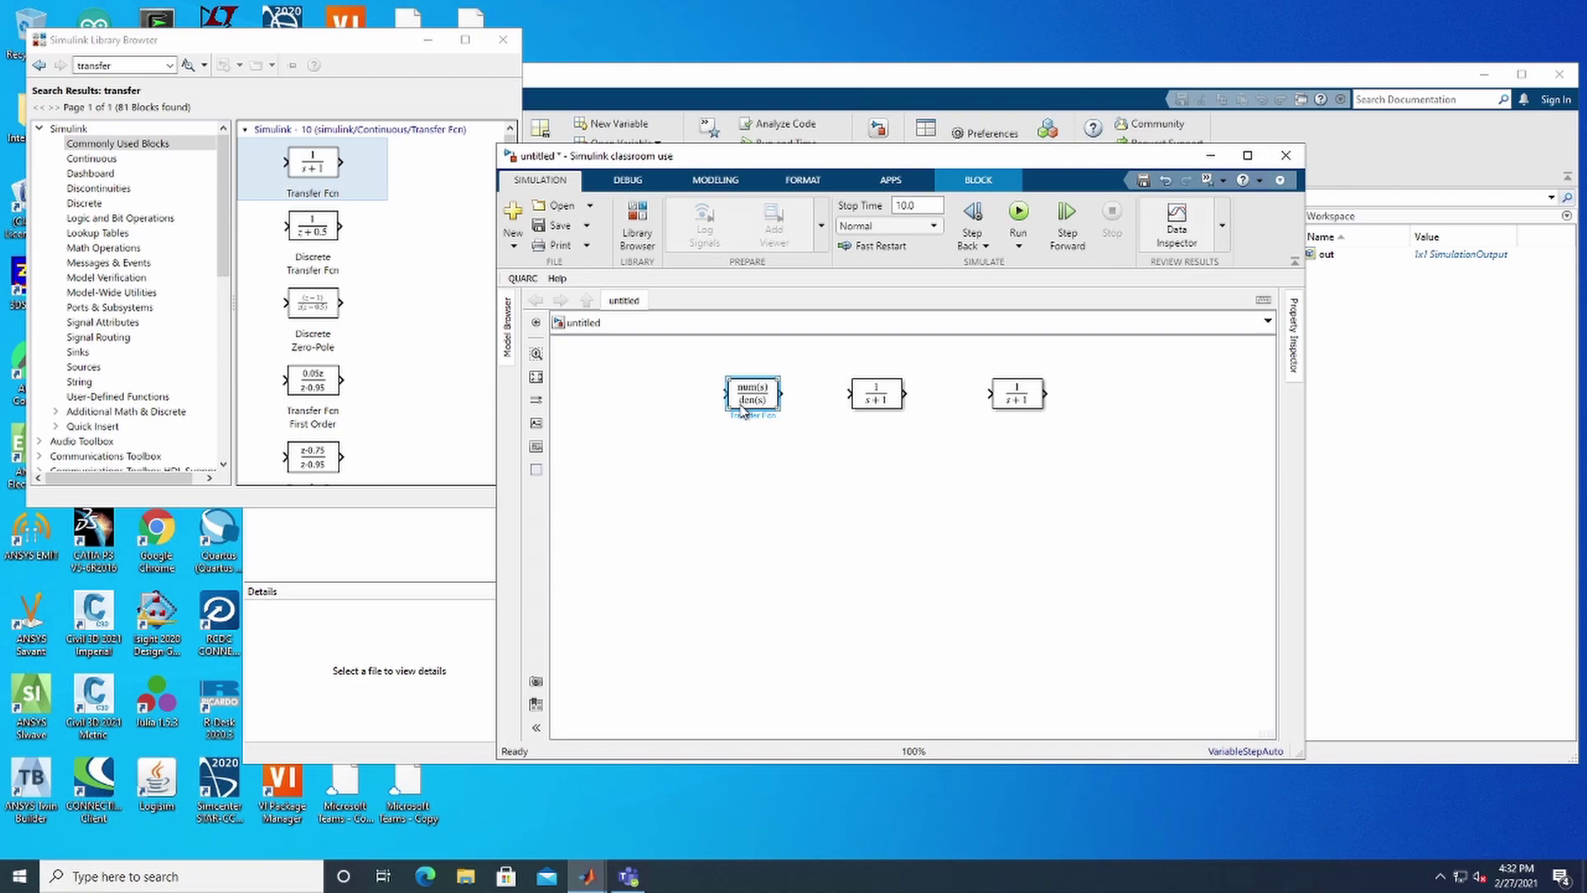
Set the denominator coefficients of the middle Transfer Fcn block to [.3 1]
{"action": "double_click", "coordinate": [884, 397]}
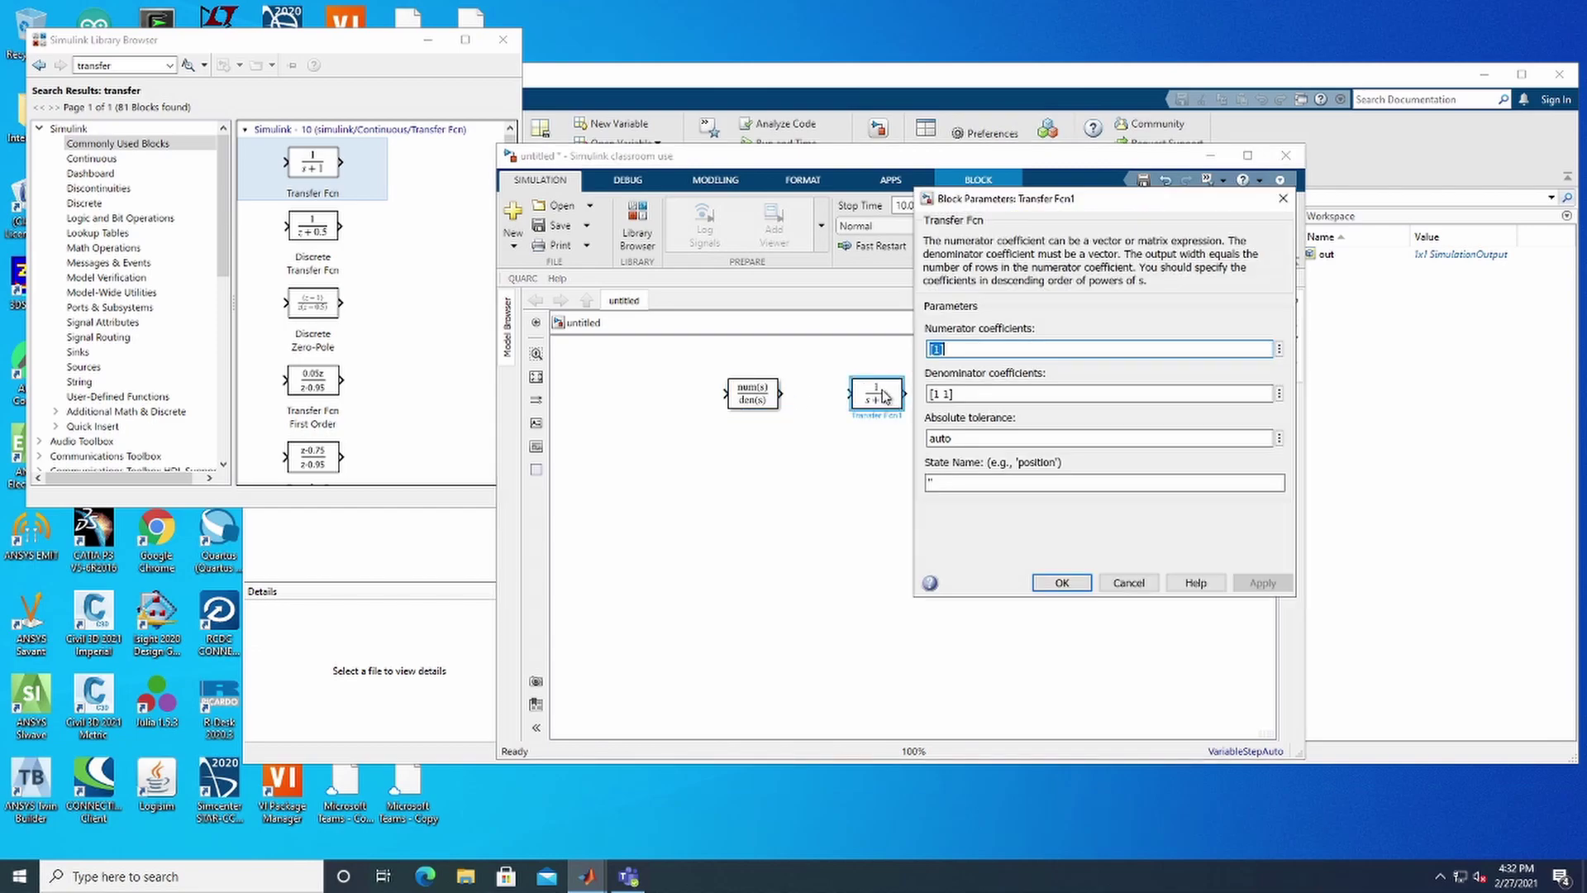
{"action": "key", "text": "Tab"}
{"action": "key", "text": "Home"}
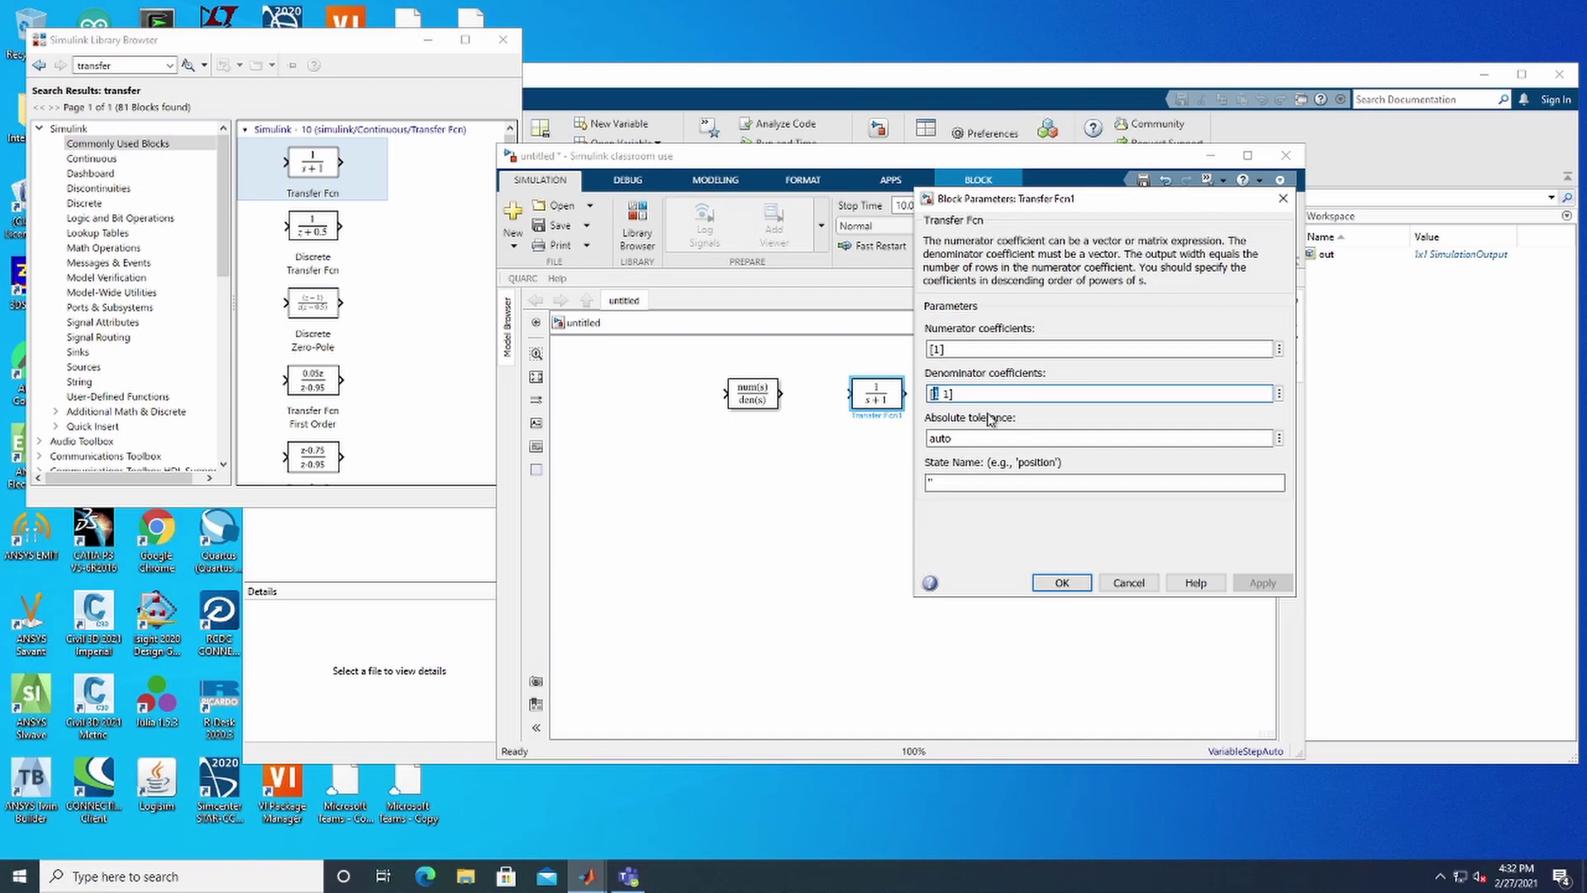
{"action": "key", "text": "Delete"}
{"action": "type", "text": ".3"}
{"action": "left_click", "coordinate": [1262, 582]}
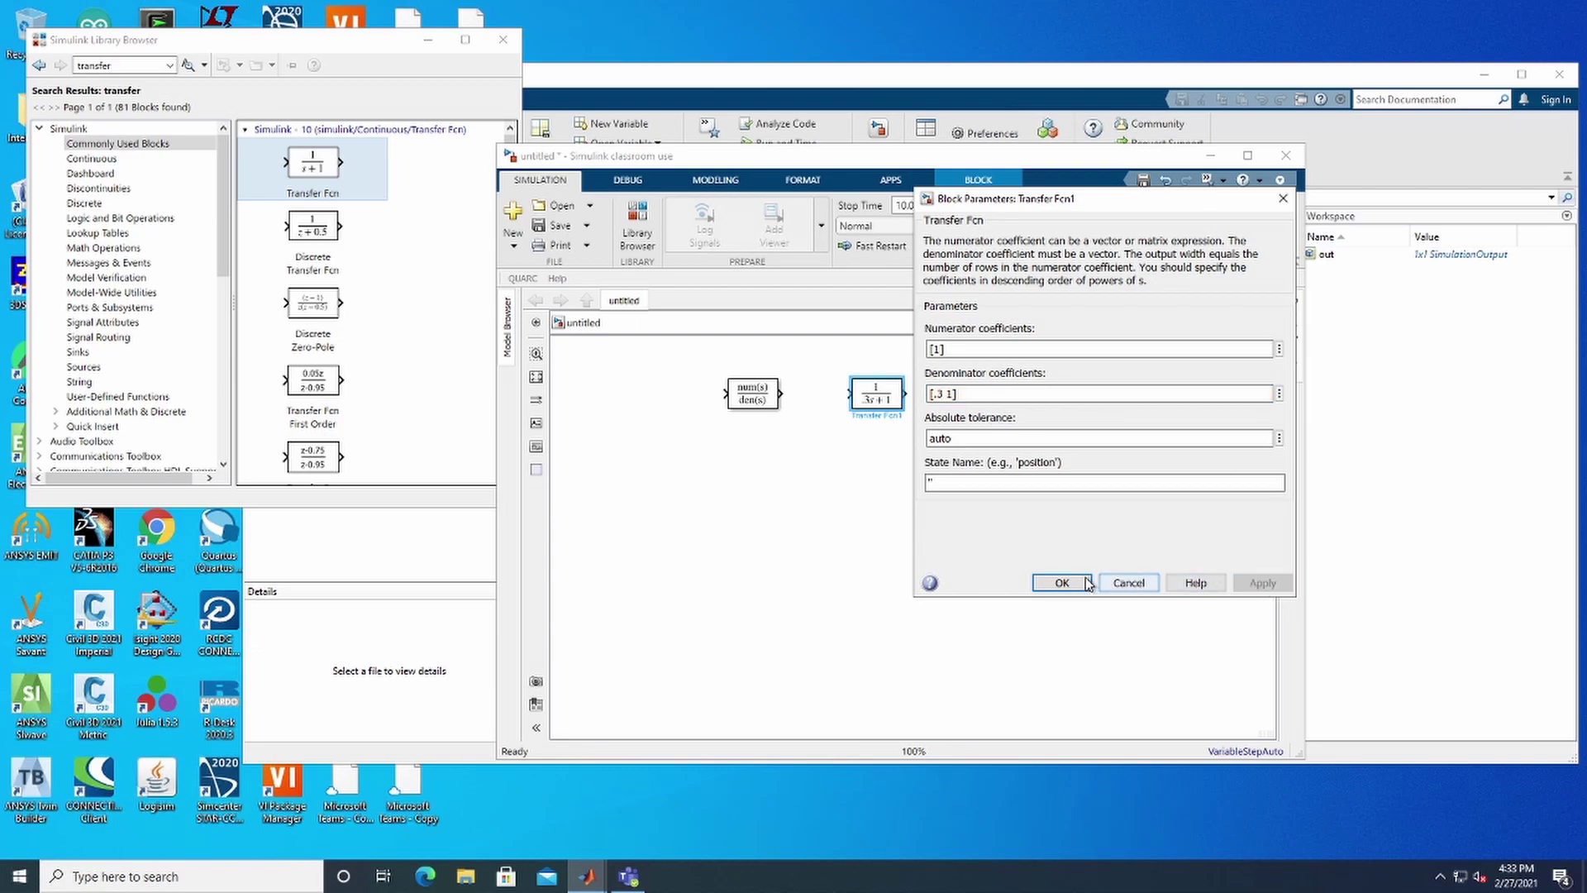
{"action": "left_click", "coordinate": [1086, 581]}
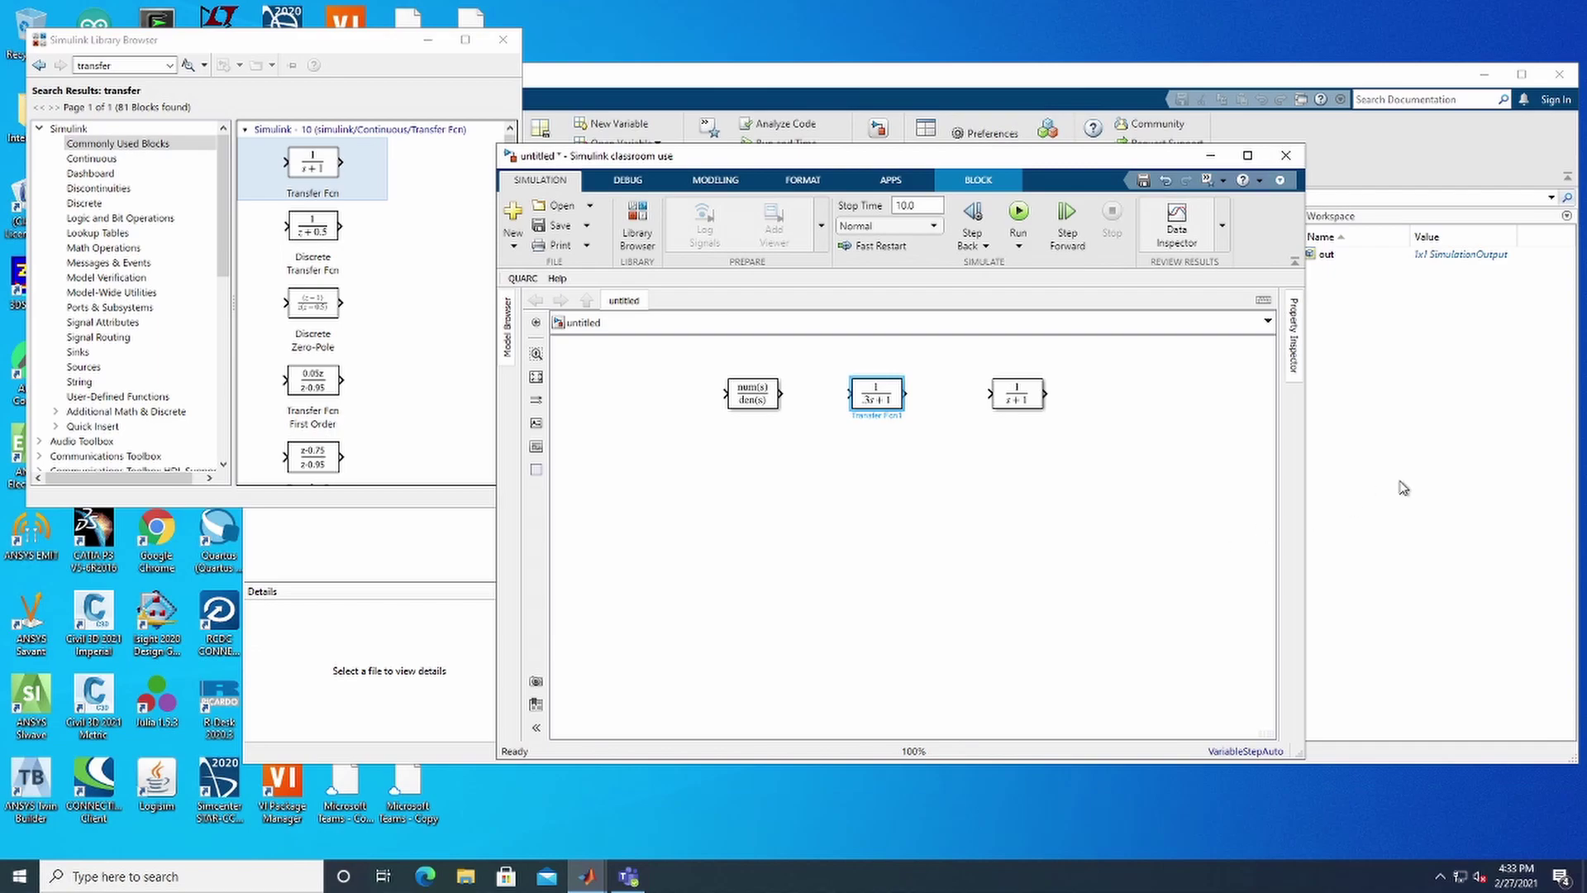
Maximize the model window and set the third Transfer Fcn block's numerator coefficients to [120] and denominator coefficients to [20 1]
{"action": "double_click", "coordinate": [1017, 405]}
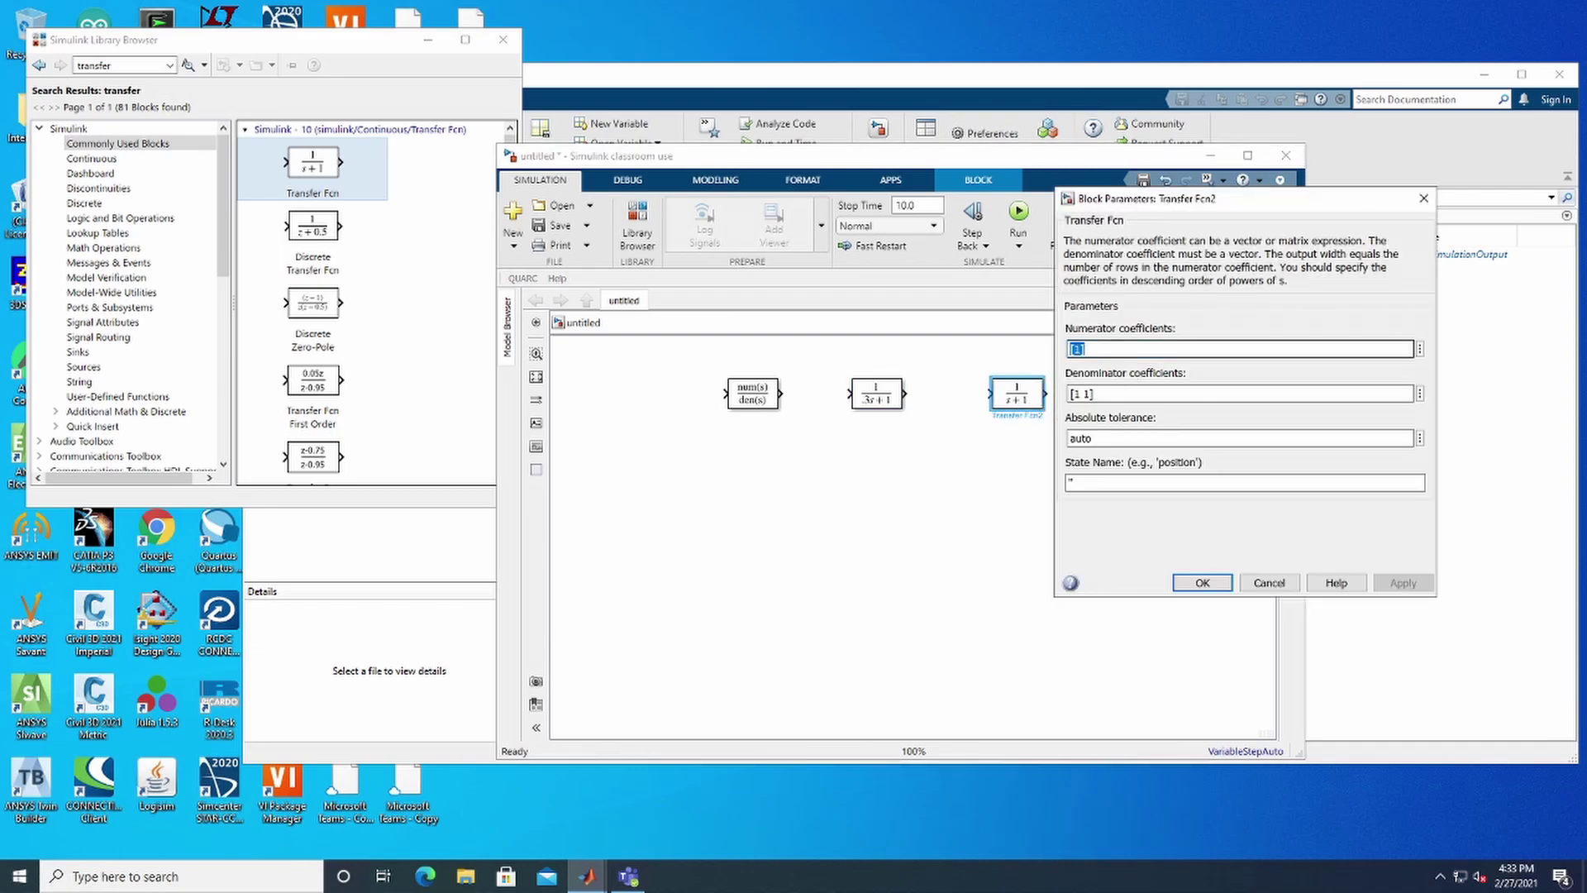
{"action": "left_click", "coordinate": [1076, 348]}
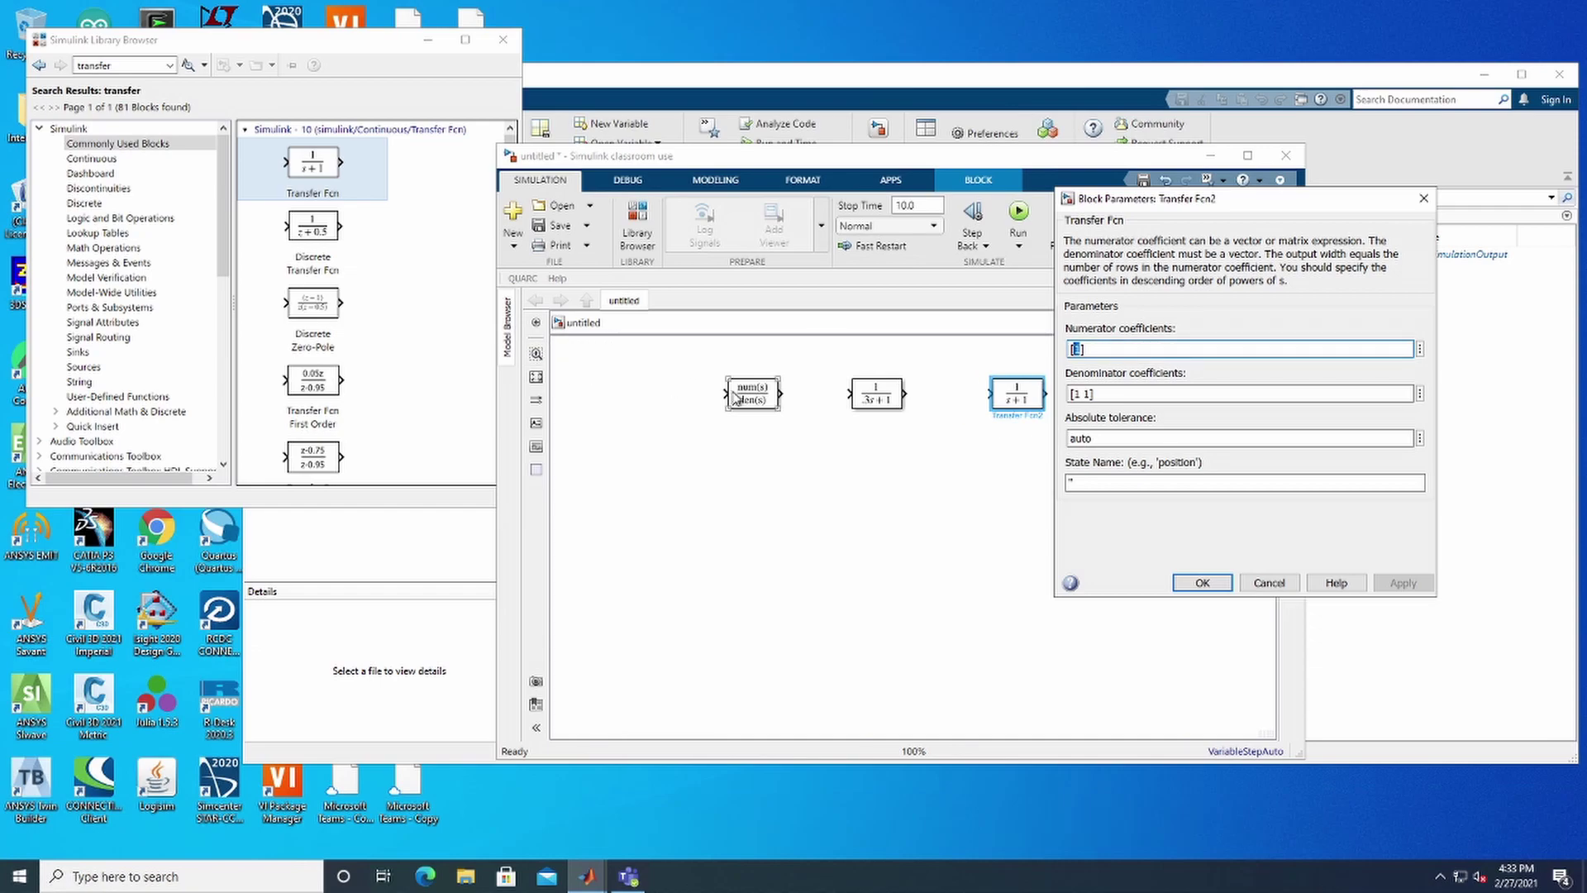
{"action": "left_click", "coordinate": [1248, 156]}
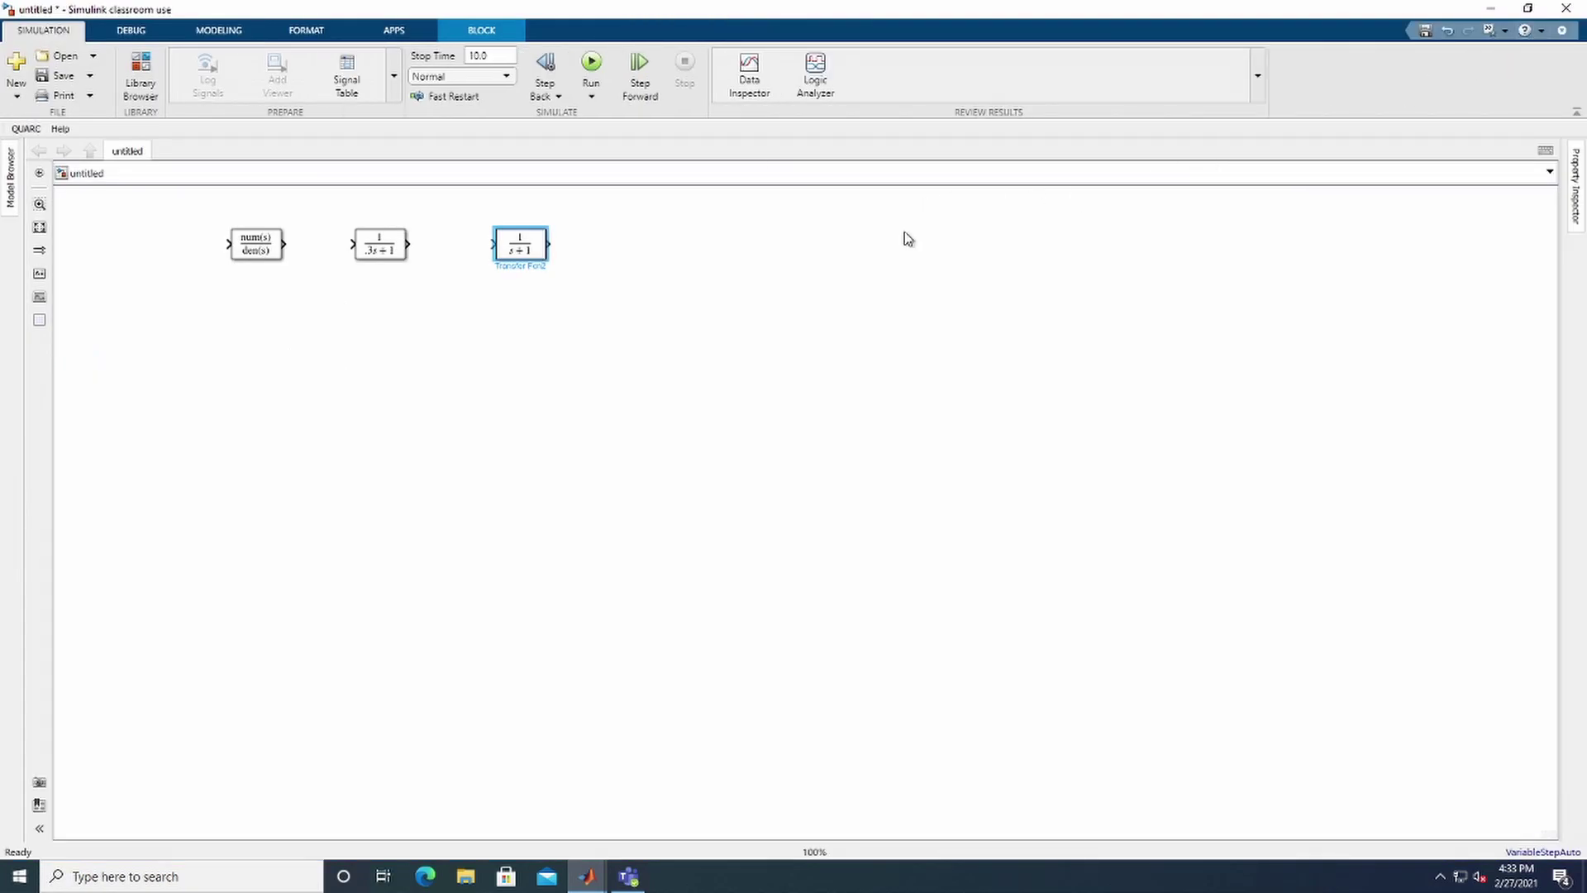
{"action": "double_click", "coordinate": [538, 251]}
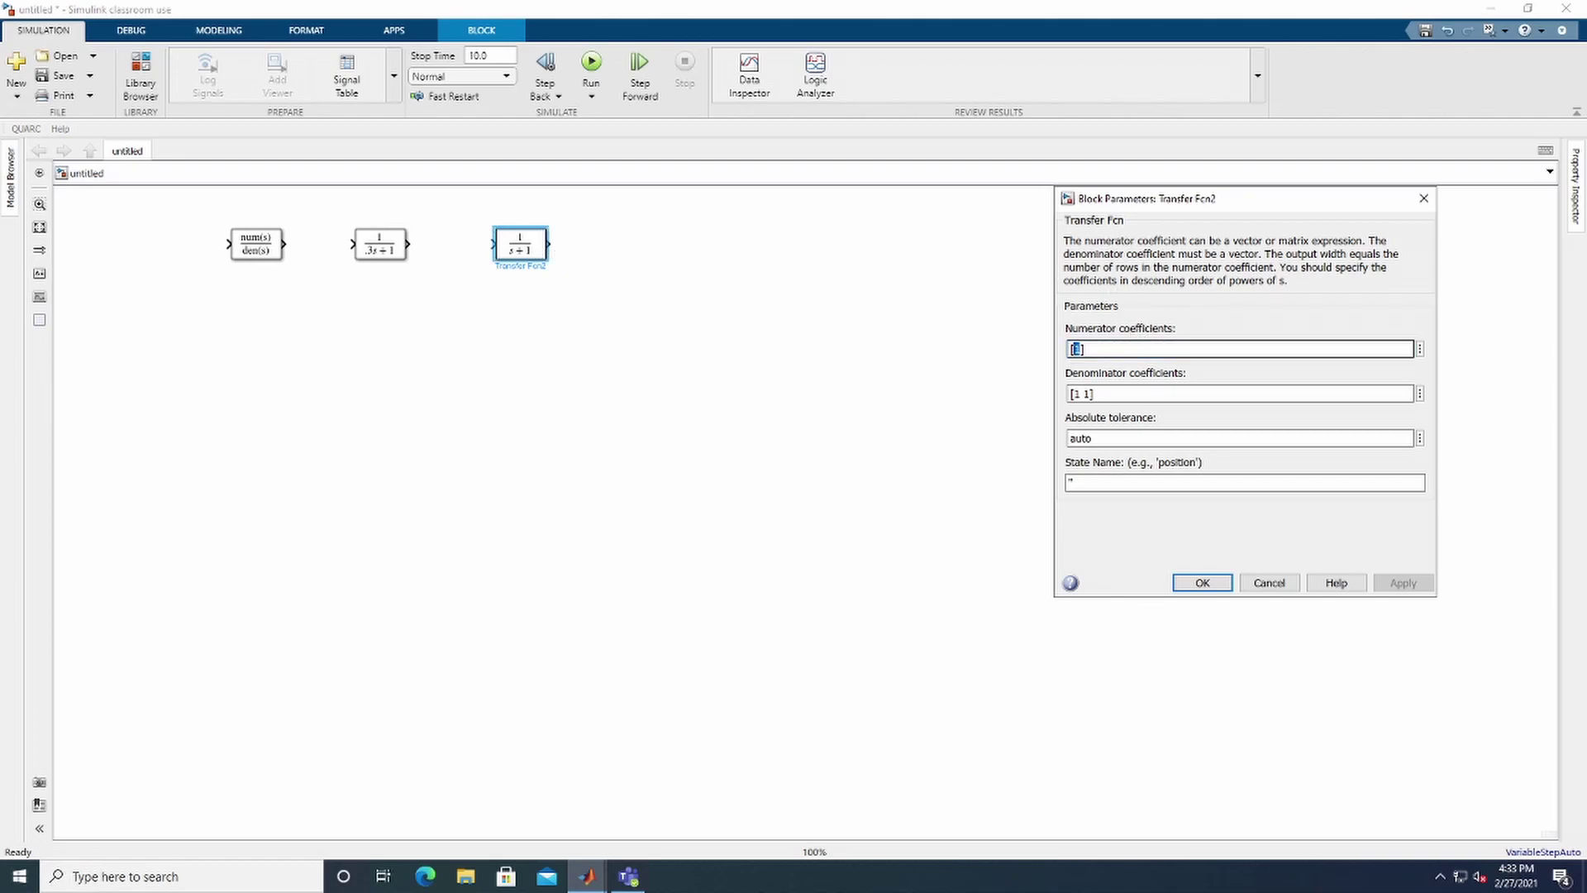
{"action": "type", "text": "12"}
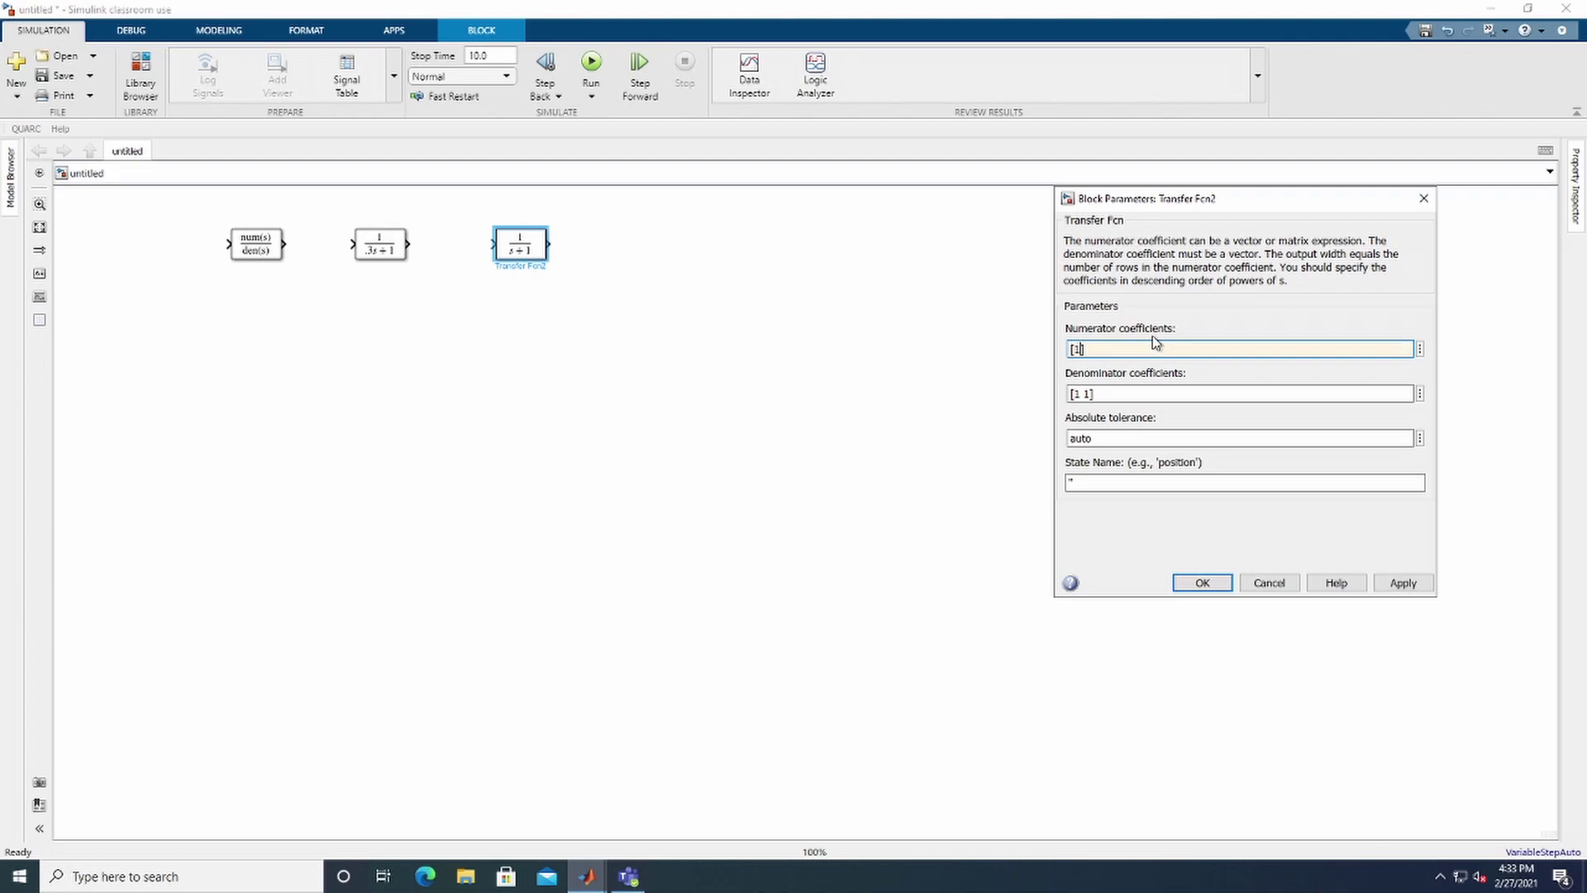
{"action": "type", "text": "0"}
{"action": "left_click", "coordinate": [1072, 394]}
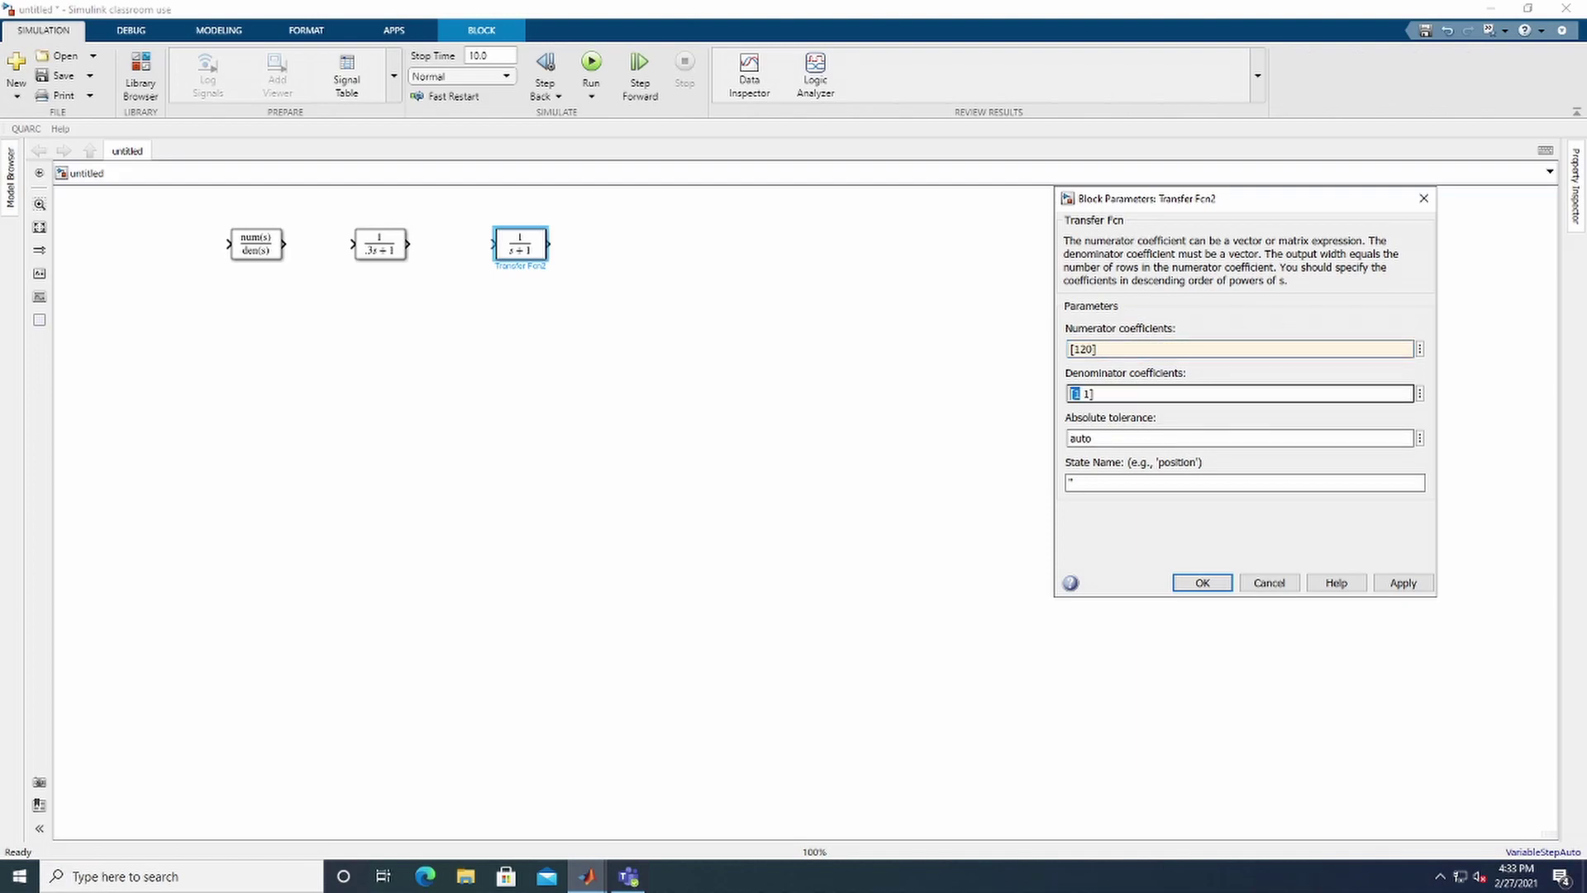
{"action": "type", "text": "20"}
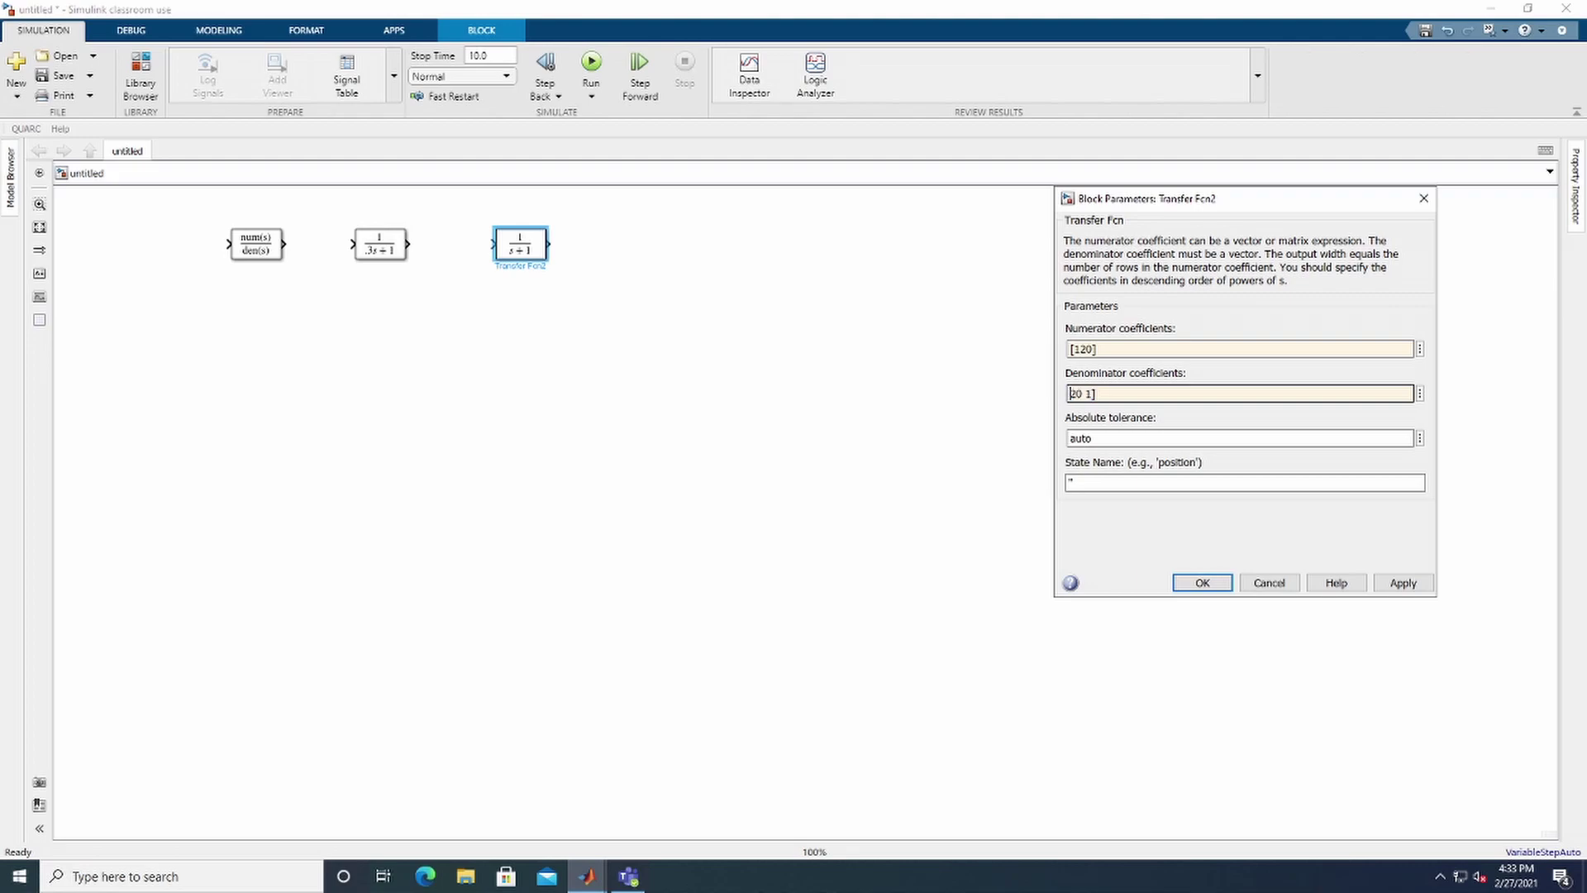
{"action": "type", "text": "["}
{"action": "key", "text": "BackSpace"}
{"action": "type", "text": "["}
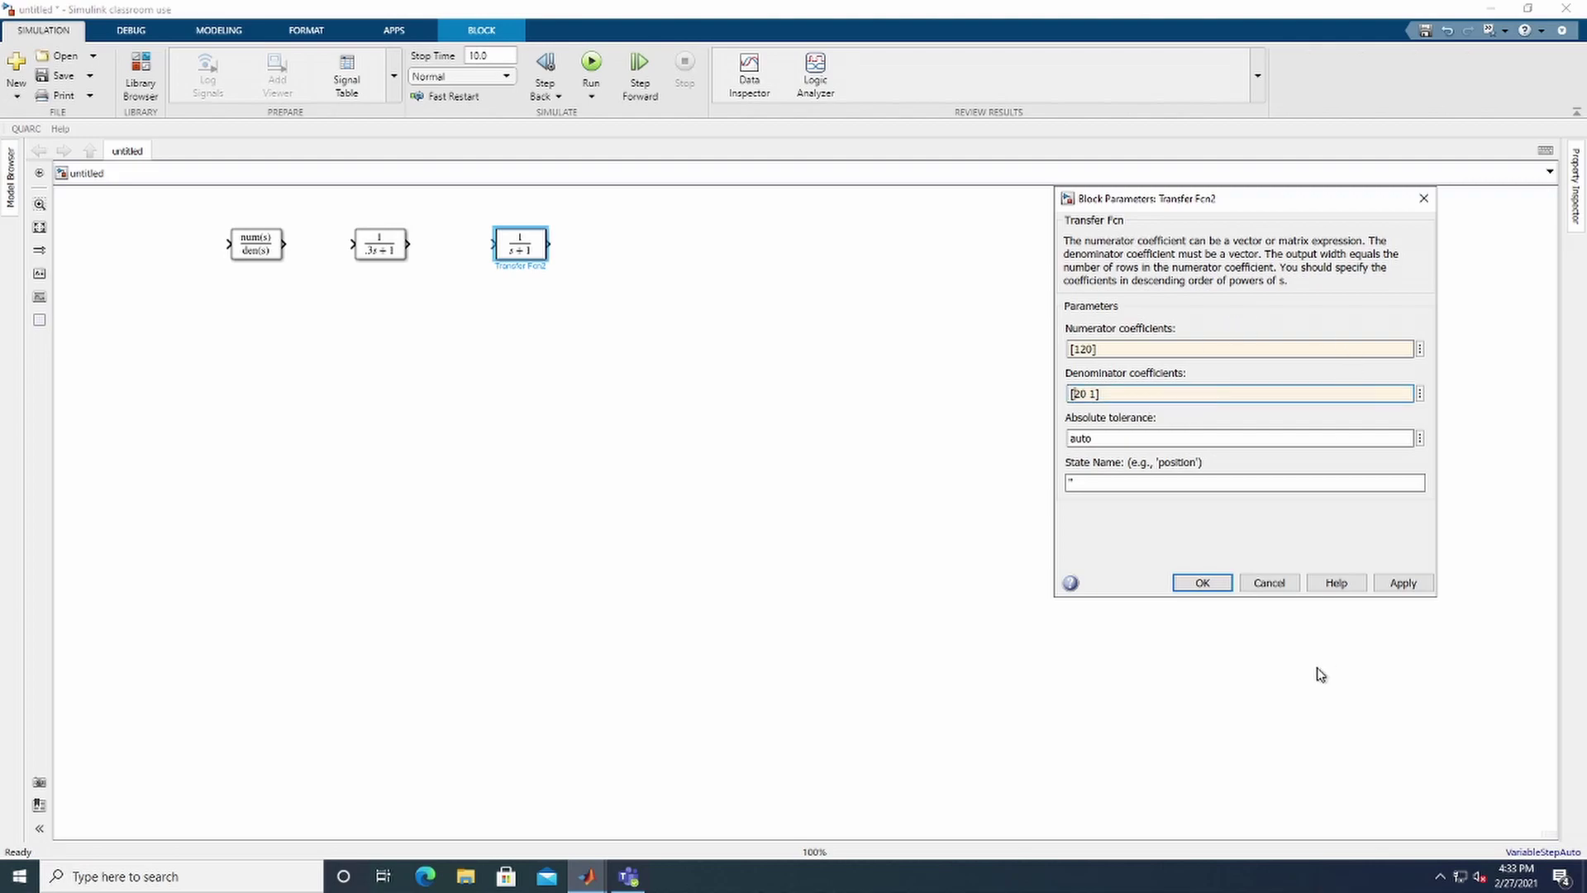
{"action": "left_click", "coordinate": [1396, 584]}
{"action": "left_click", "coordinate": [1223, 583]}
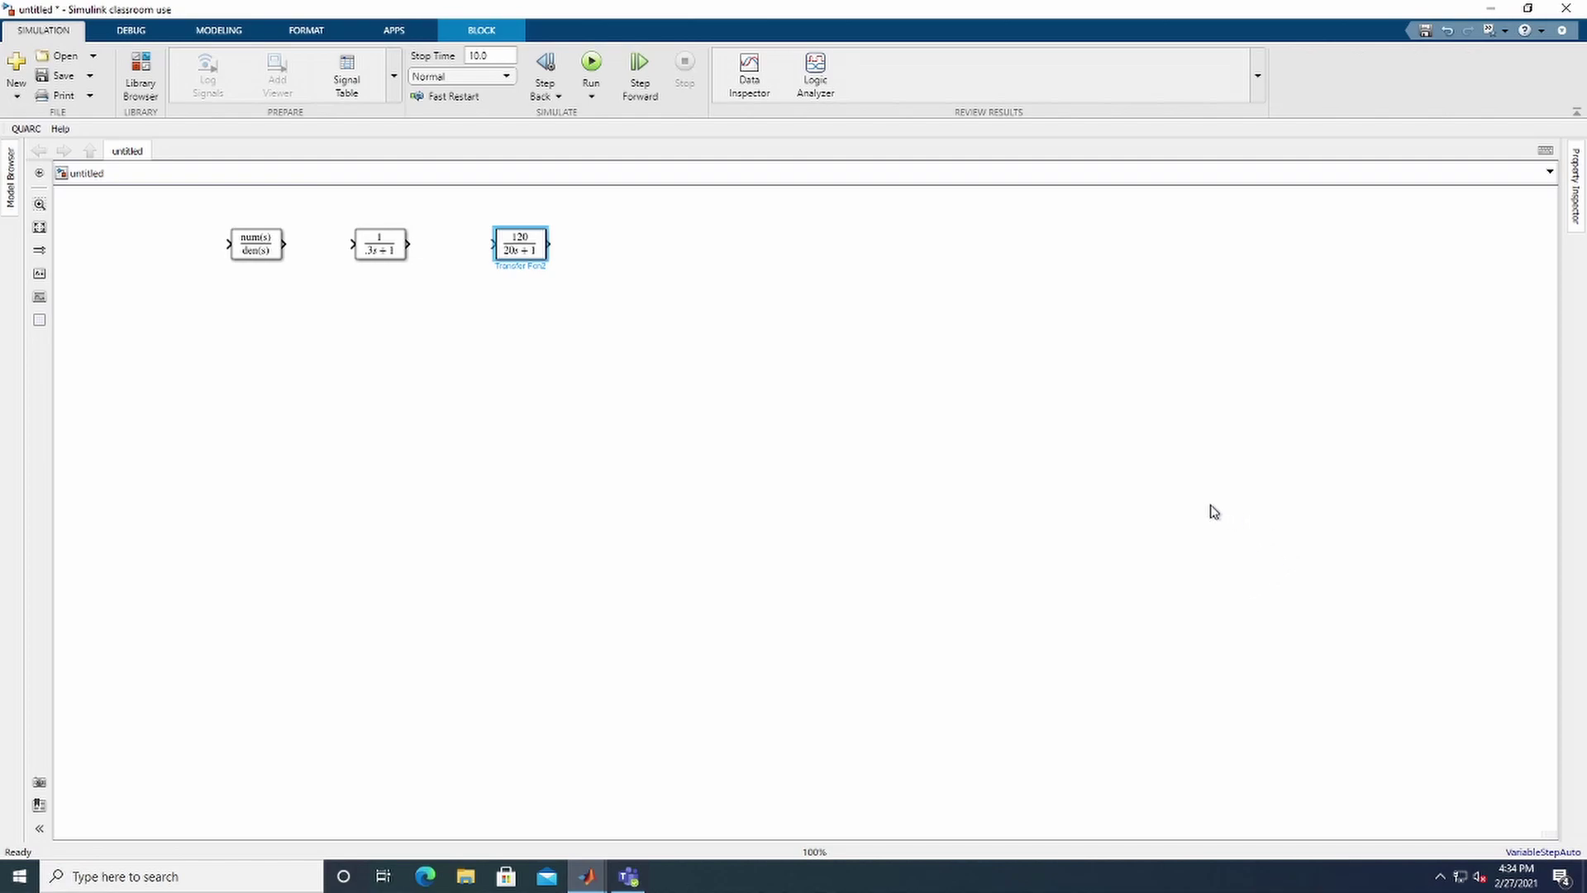
{"action": "left_click", "coordinate": [728, 339]}
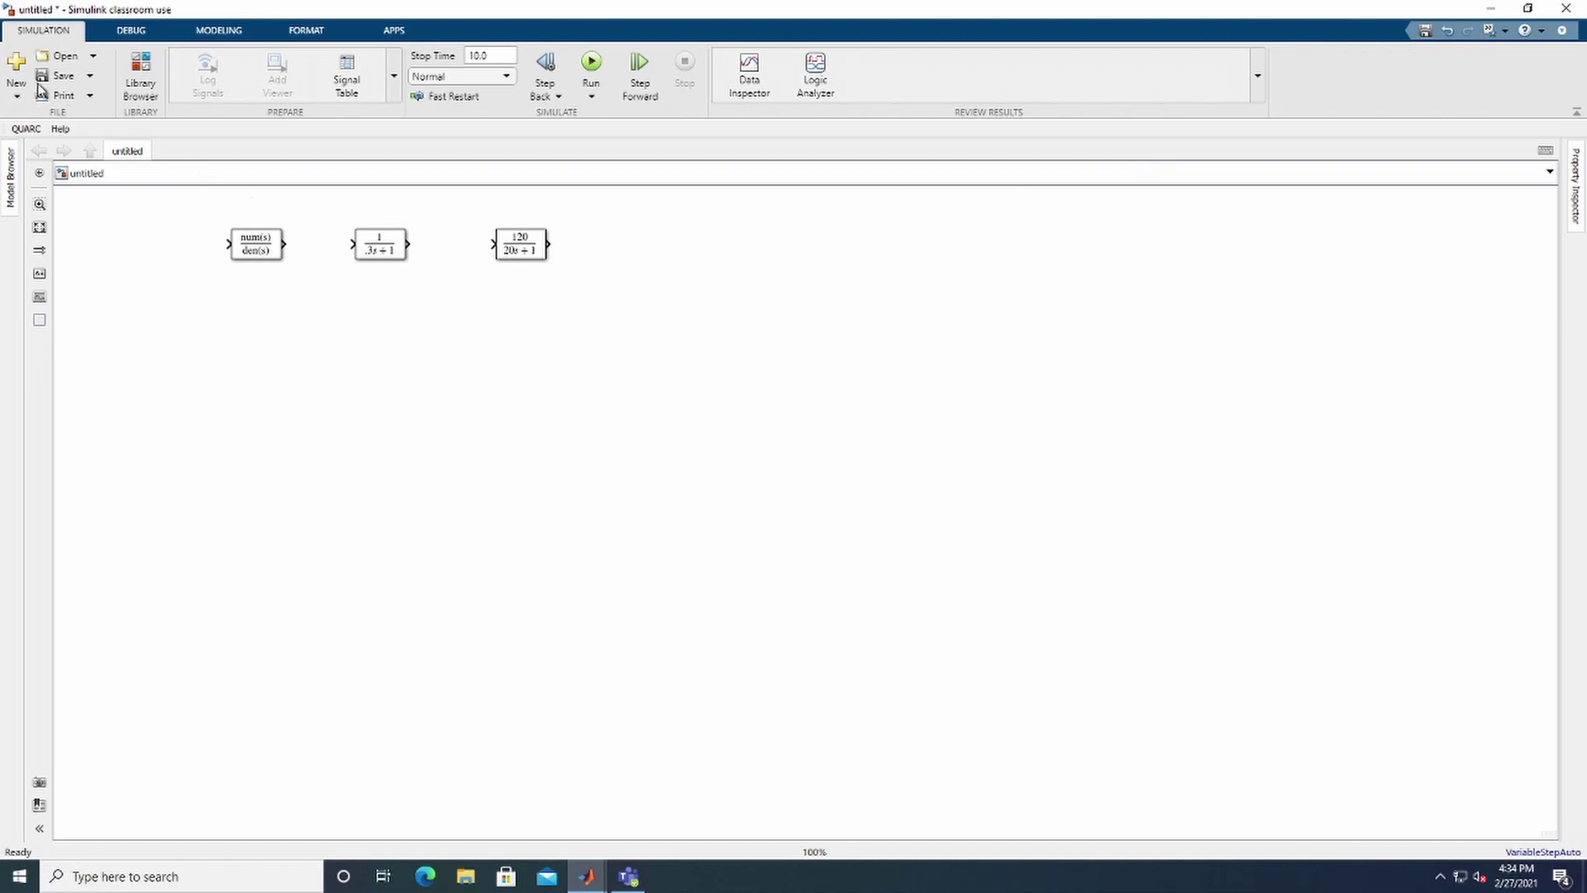
Add a Gain block from the Commonly Used Blocks library above the middle Transfer Fcn block
{"action": "left_click", "coordinate": [141, 76]}
{"action": "left_click_drag", "start_coordinate": [340, 45], "coordinate": [1309, 220]}
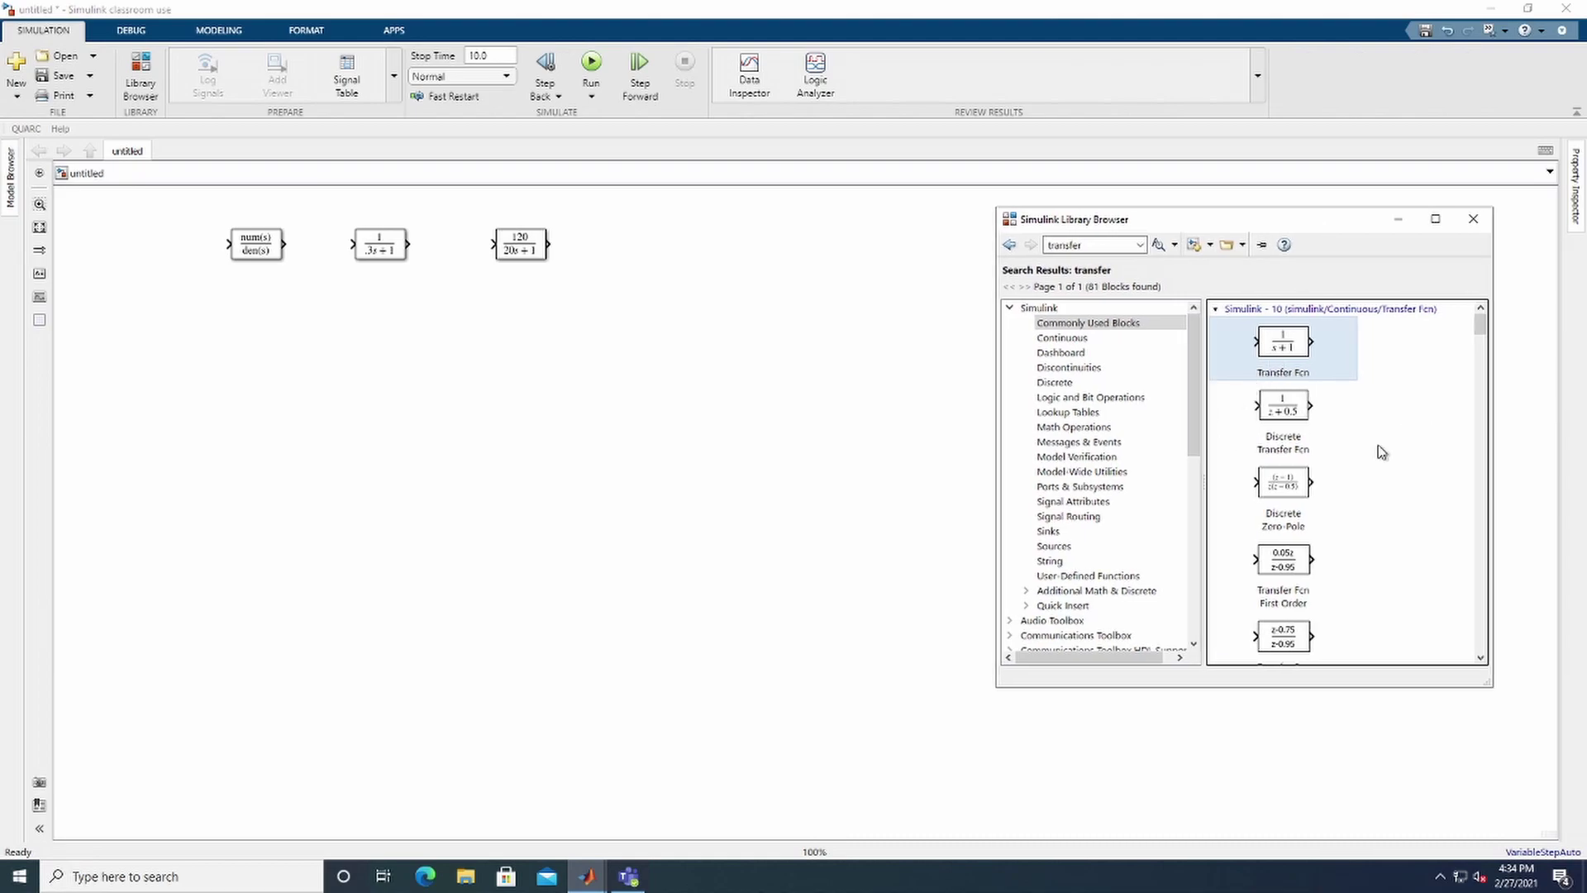
{"action": "left_click", "coordinate": [1057, 339]}
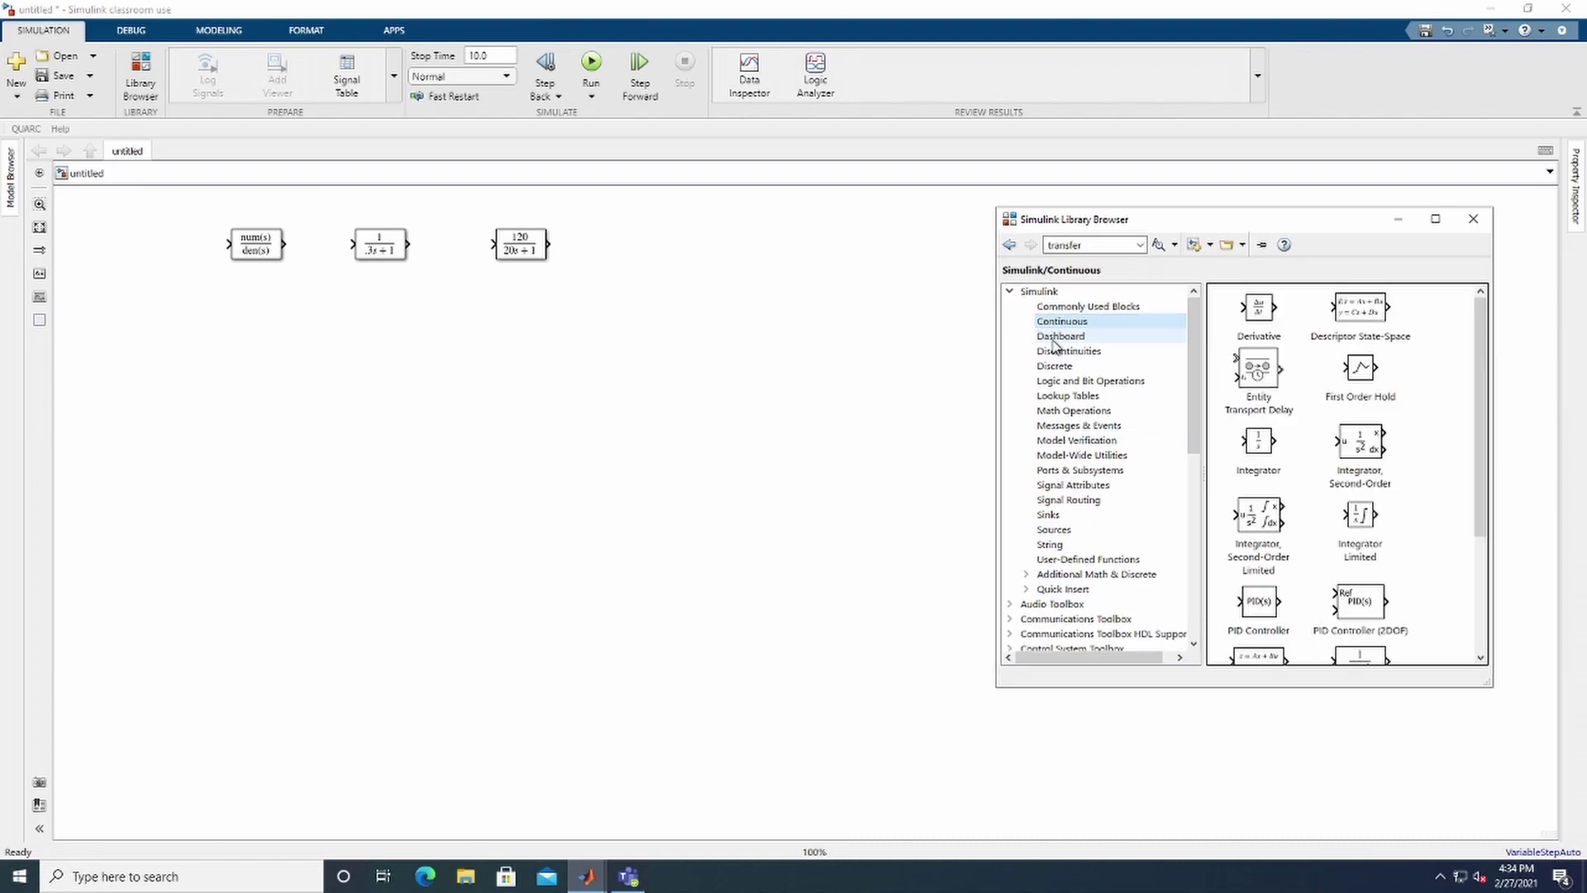
{"action": "left_click", "coordinate": [1095, 307]}
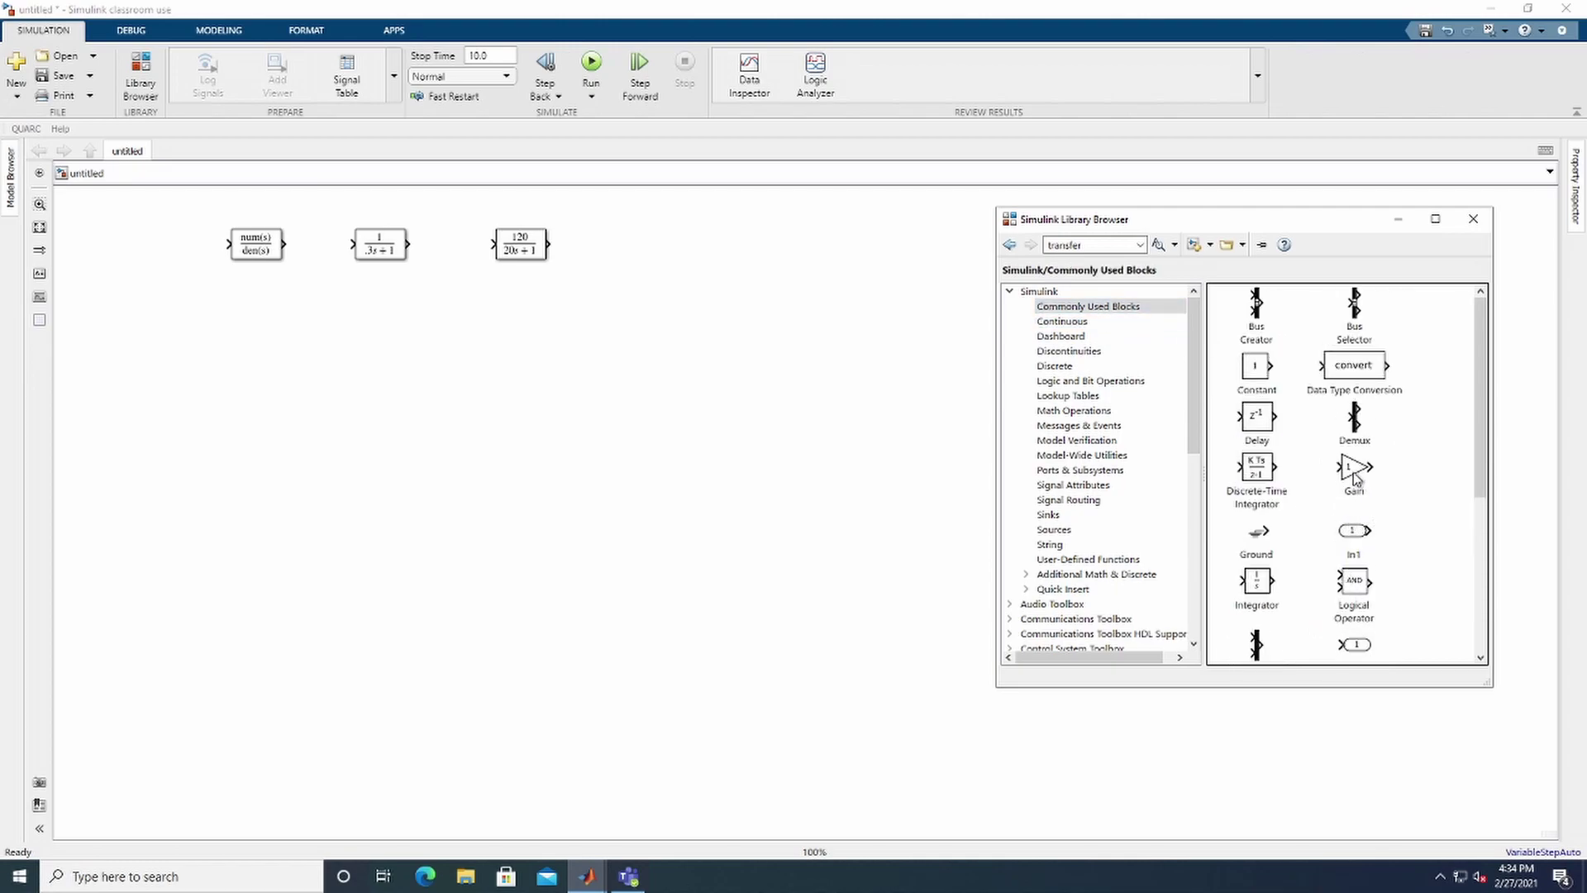
{"action": "left_click_drag", "start_coordinate": [1356, 477], "coordinate": [383, 206]}
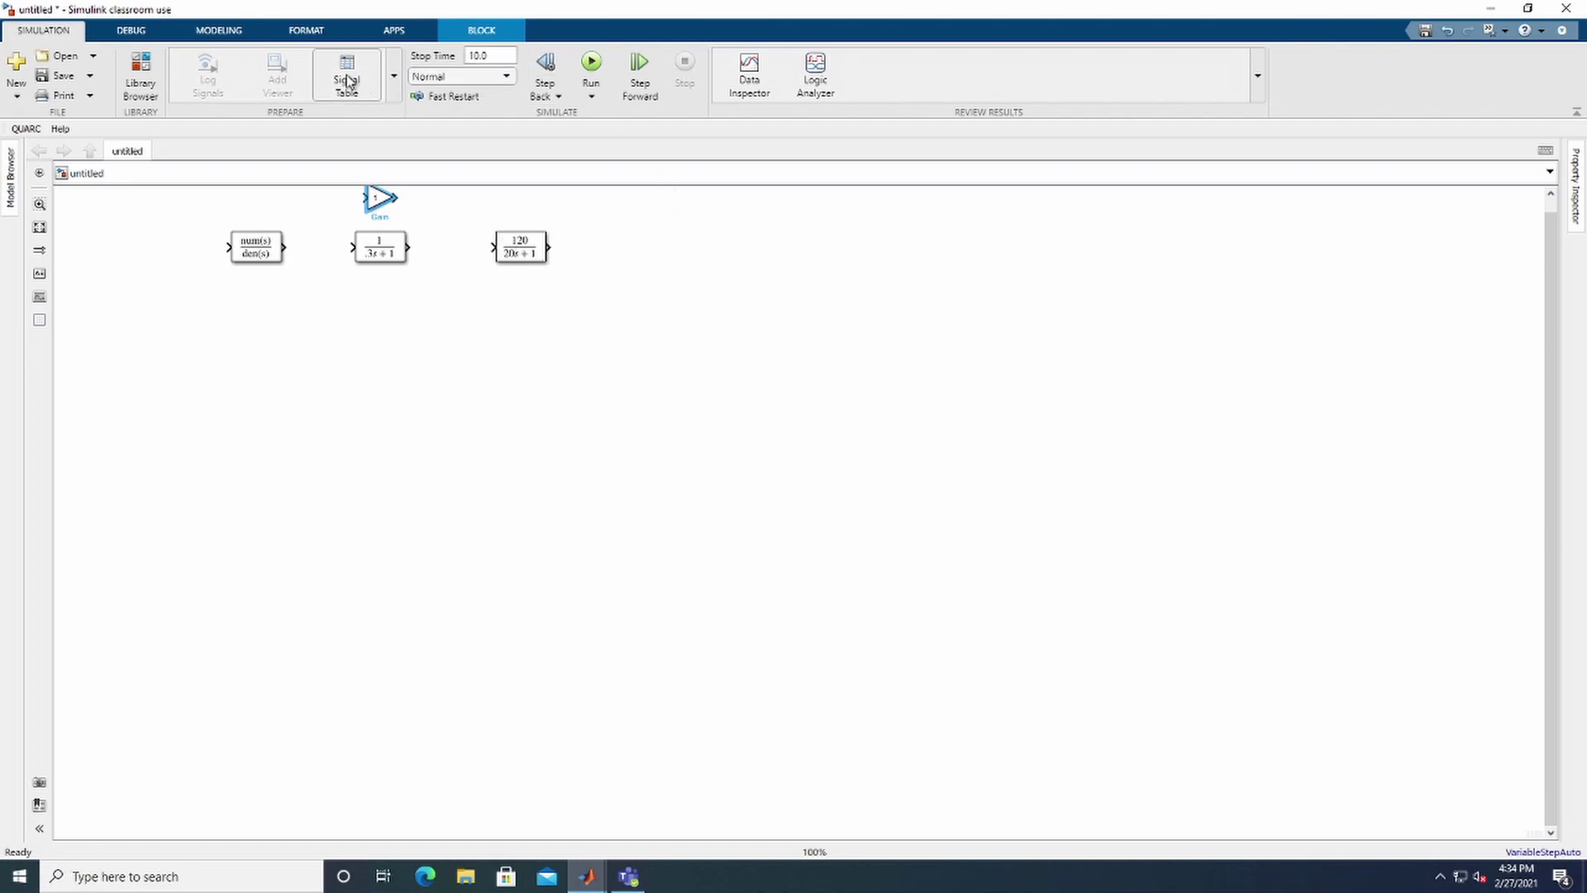
Search the block library for "sum" and add two Sum blocks side by side below the Transfer Fcn row
{"action": "left_click", "coordinate": [140, 76]}
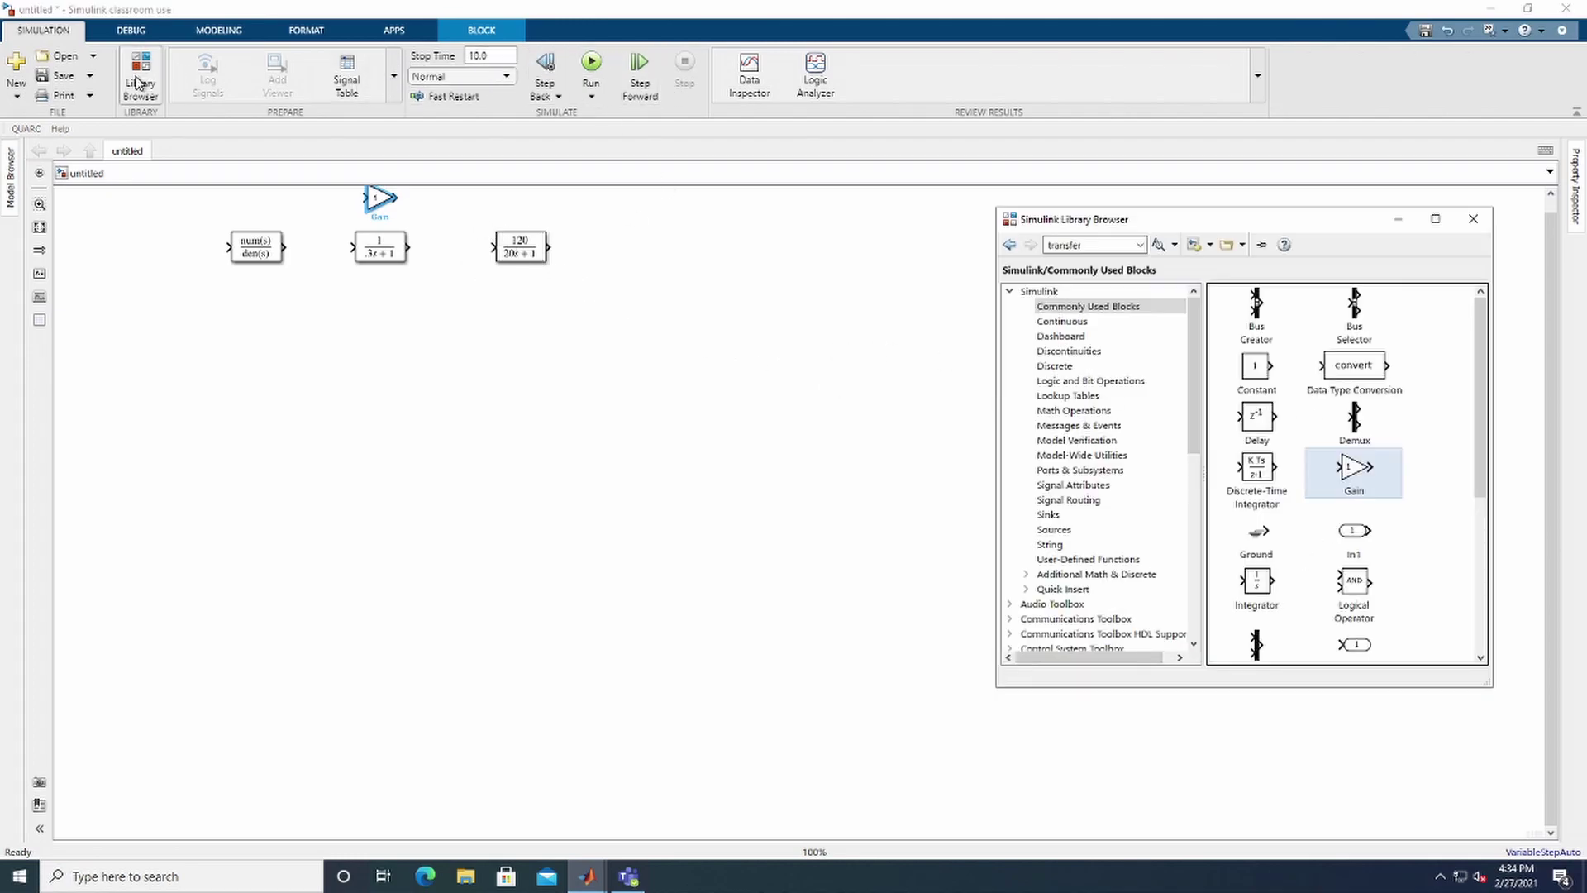
{"action": "left_click", "coordinate": [1115, 252]}
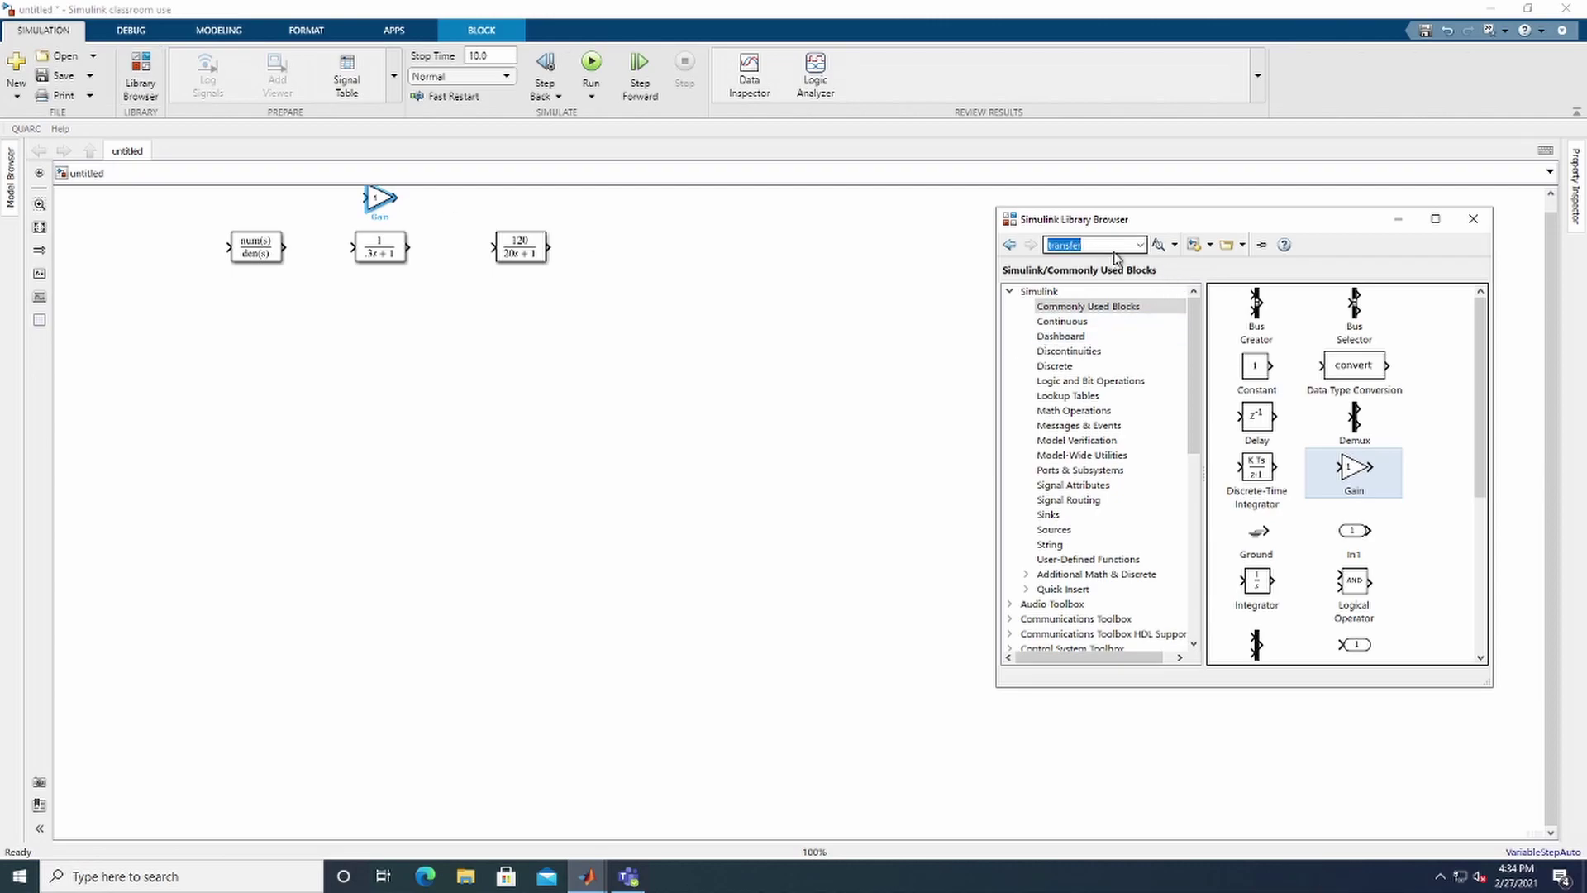
{"action": "key", "text": "BackSpace"}
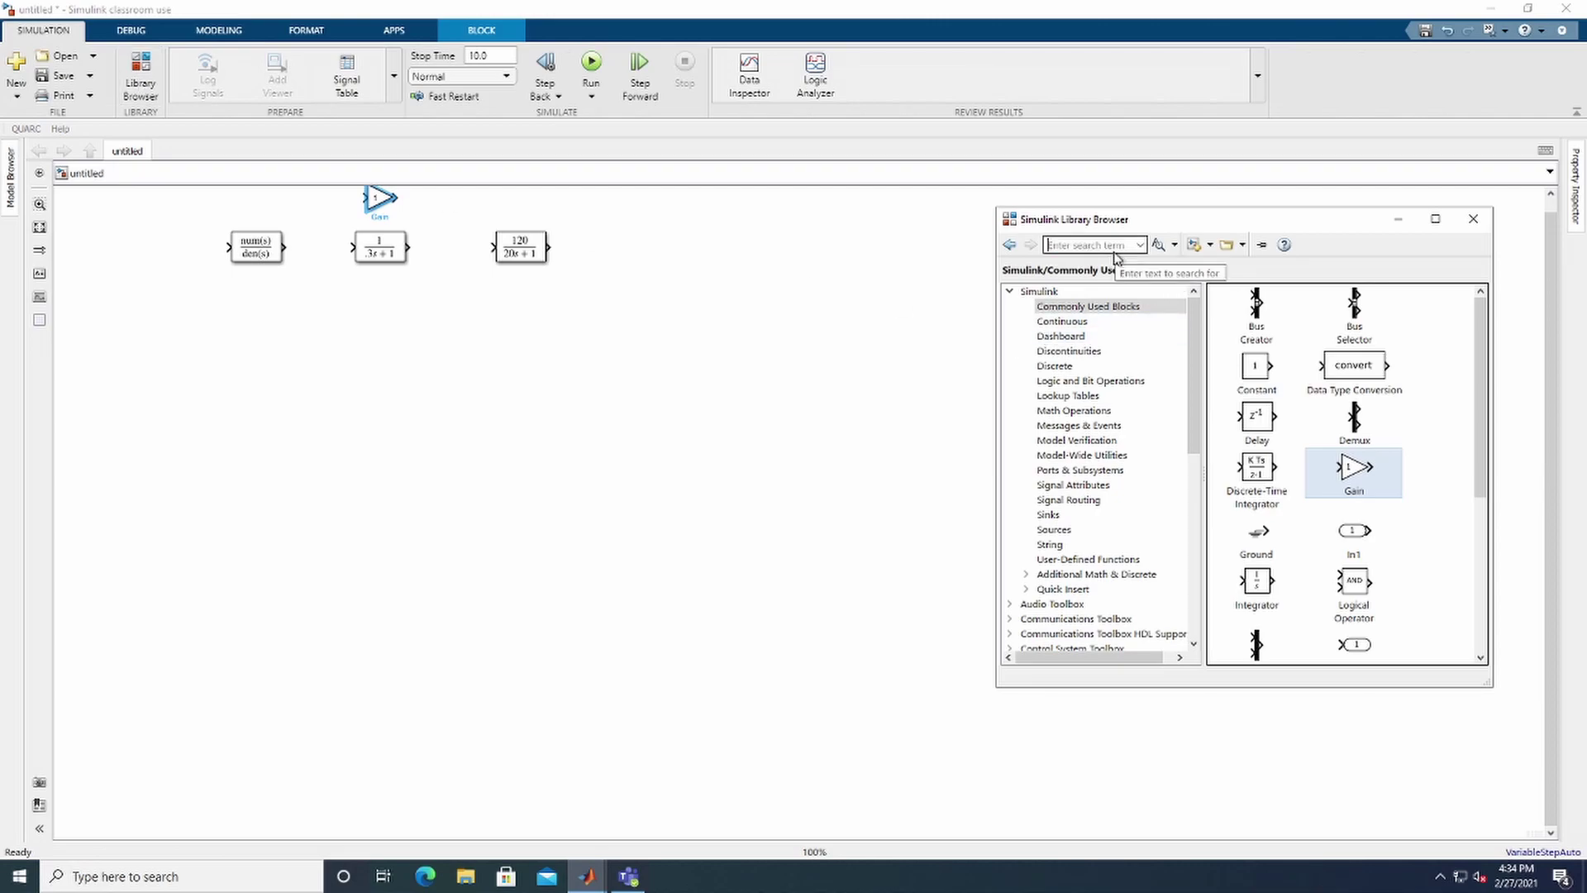
{"action": "type", "text": "sum"}
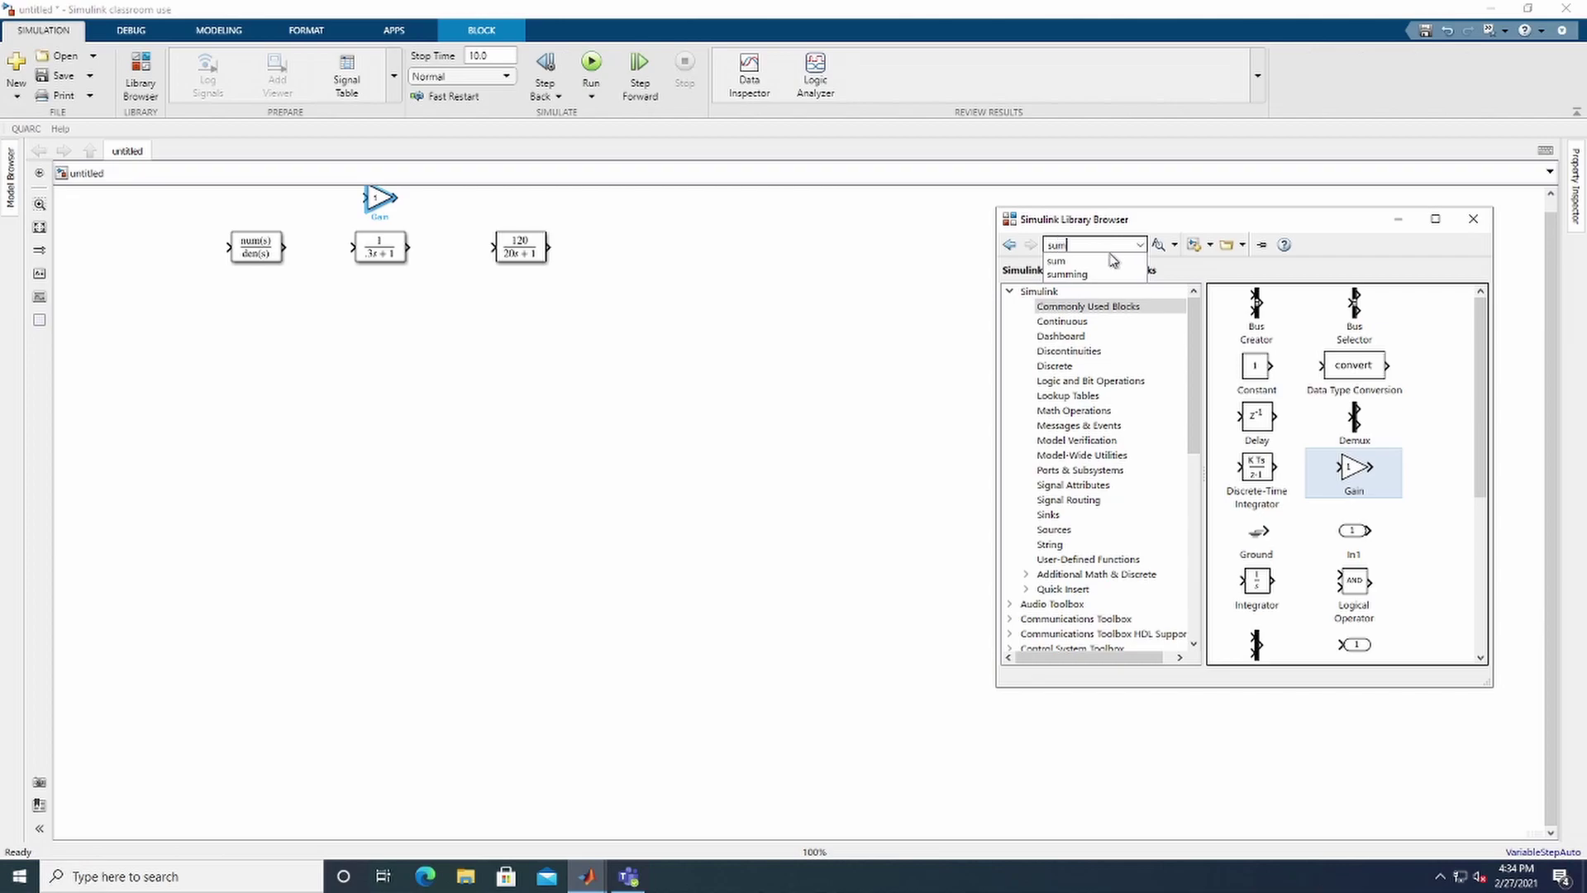
{"action": "key", "text": "Escape"}
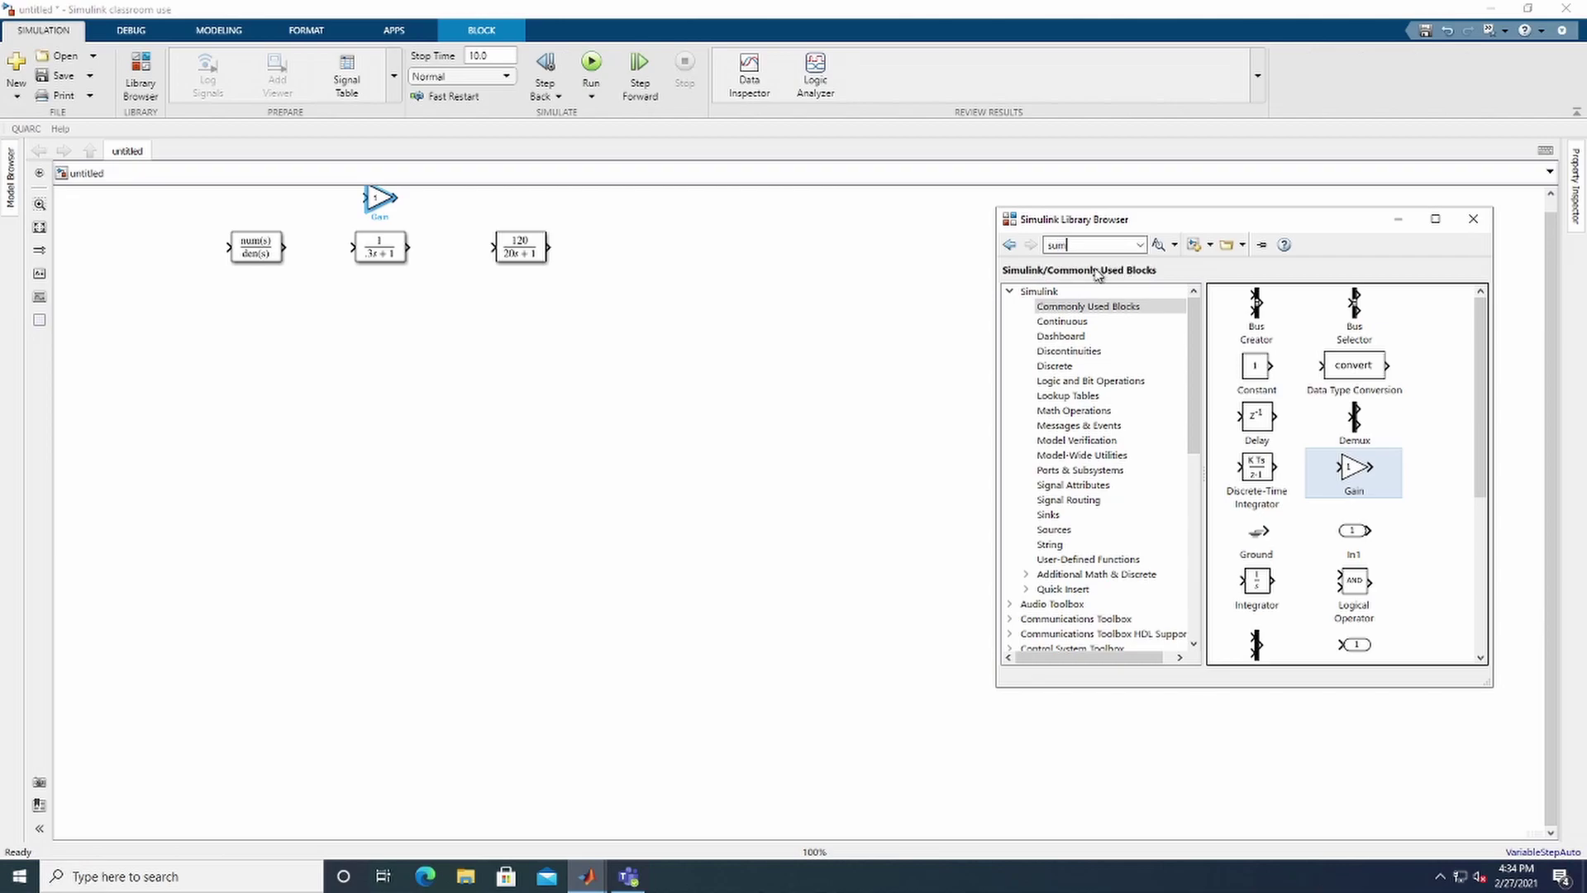
{"action": "key", "text": "Return"}
{"action": "key", "text": "Return"}
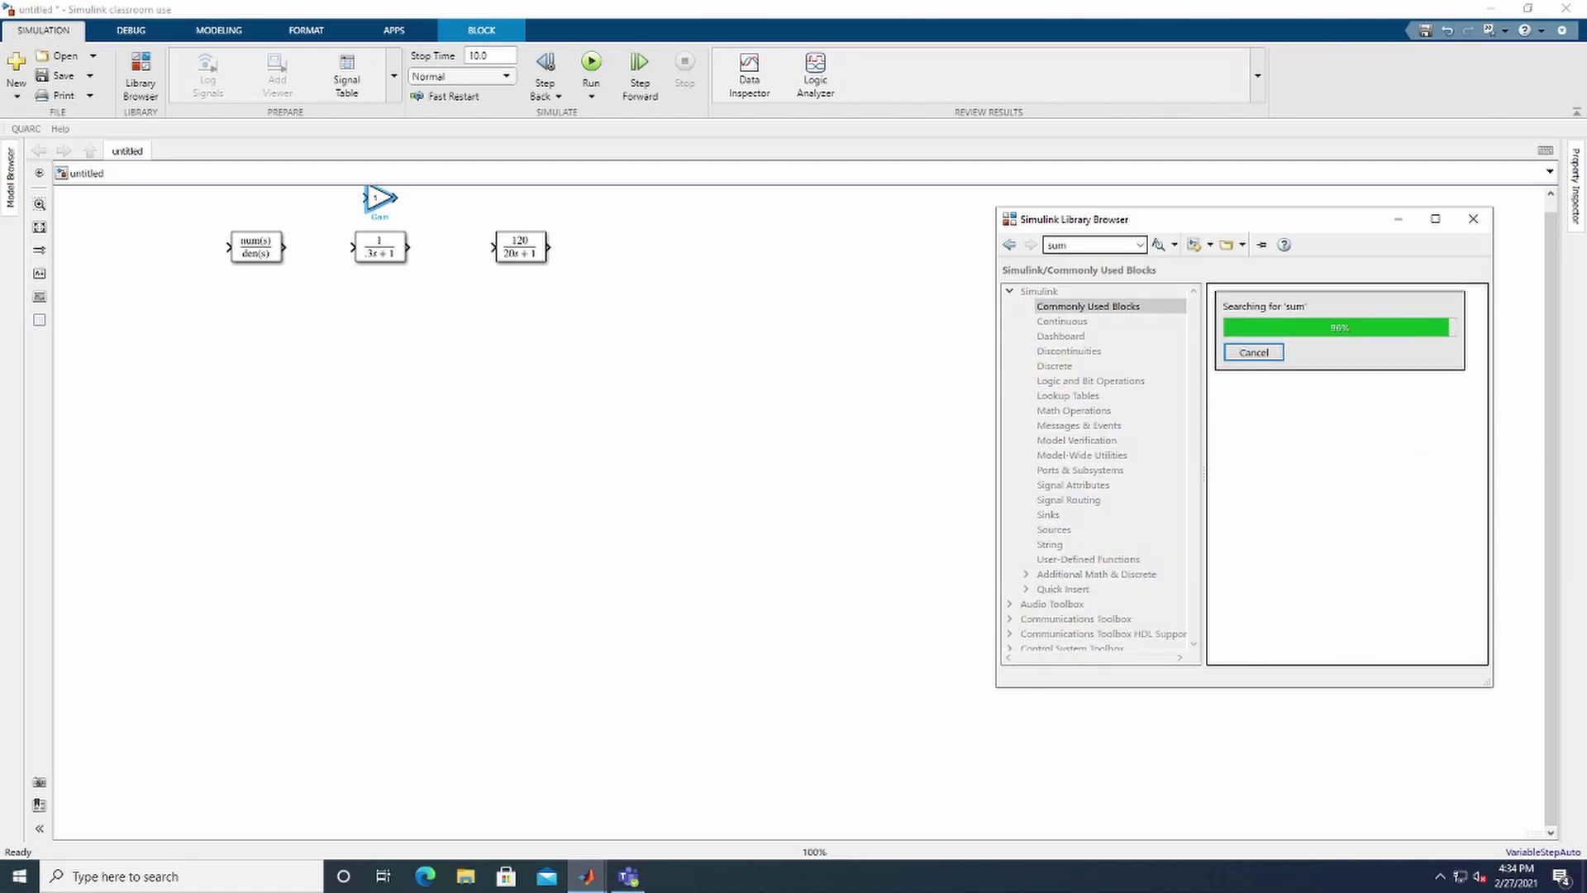
{"action": "left_click_drag", "start_coordinate": [1274, 340], "coordinate": [361, 357]}
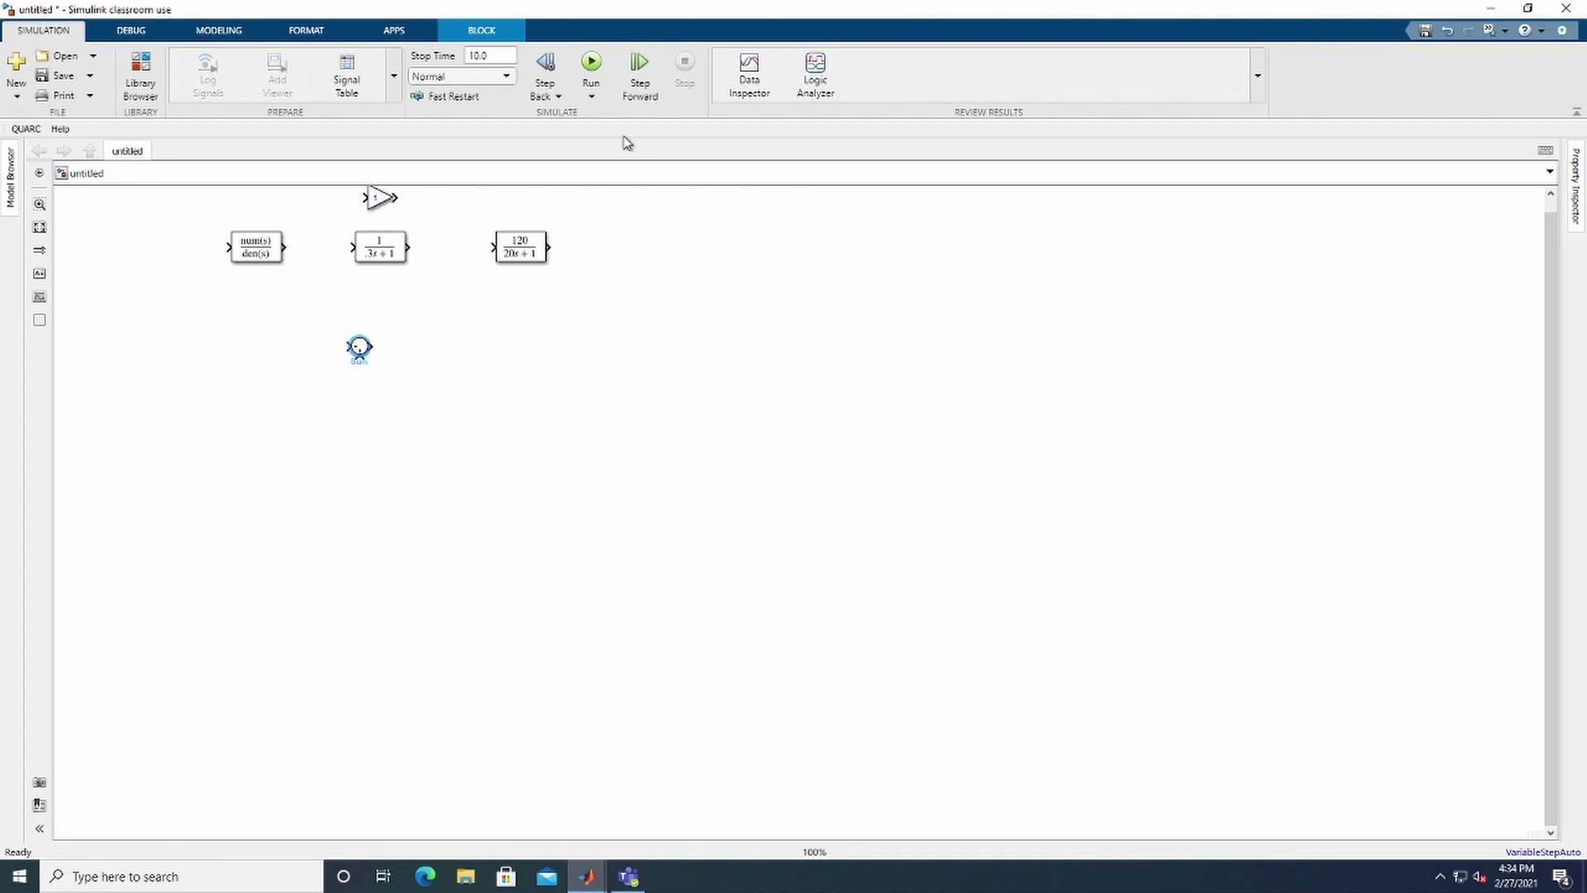
{"action": "left_click", "coordinate": [142, 70]}
{"action": "left_click_drag", "start_coordinate": [1269, 351], "coordinate": [463, 361]}
Add a Scope block from the Commonly Used Blocks library to the right of the two Sum blocks
{"action": "left_click", "coordinate": [142, 73]}
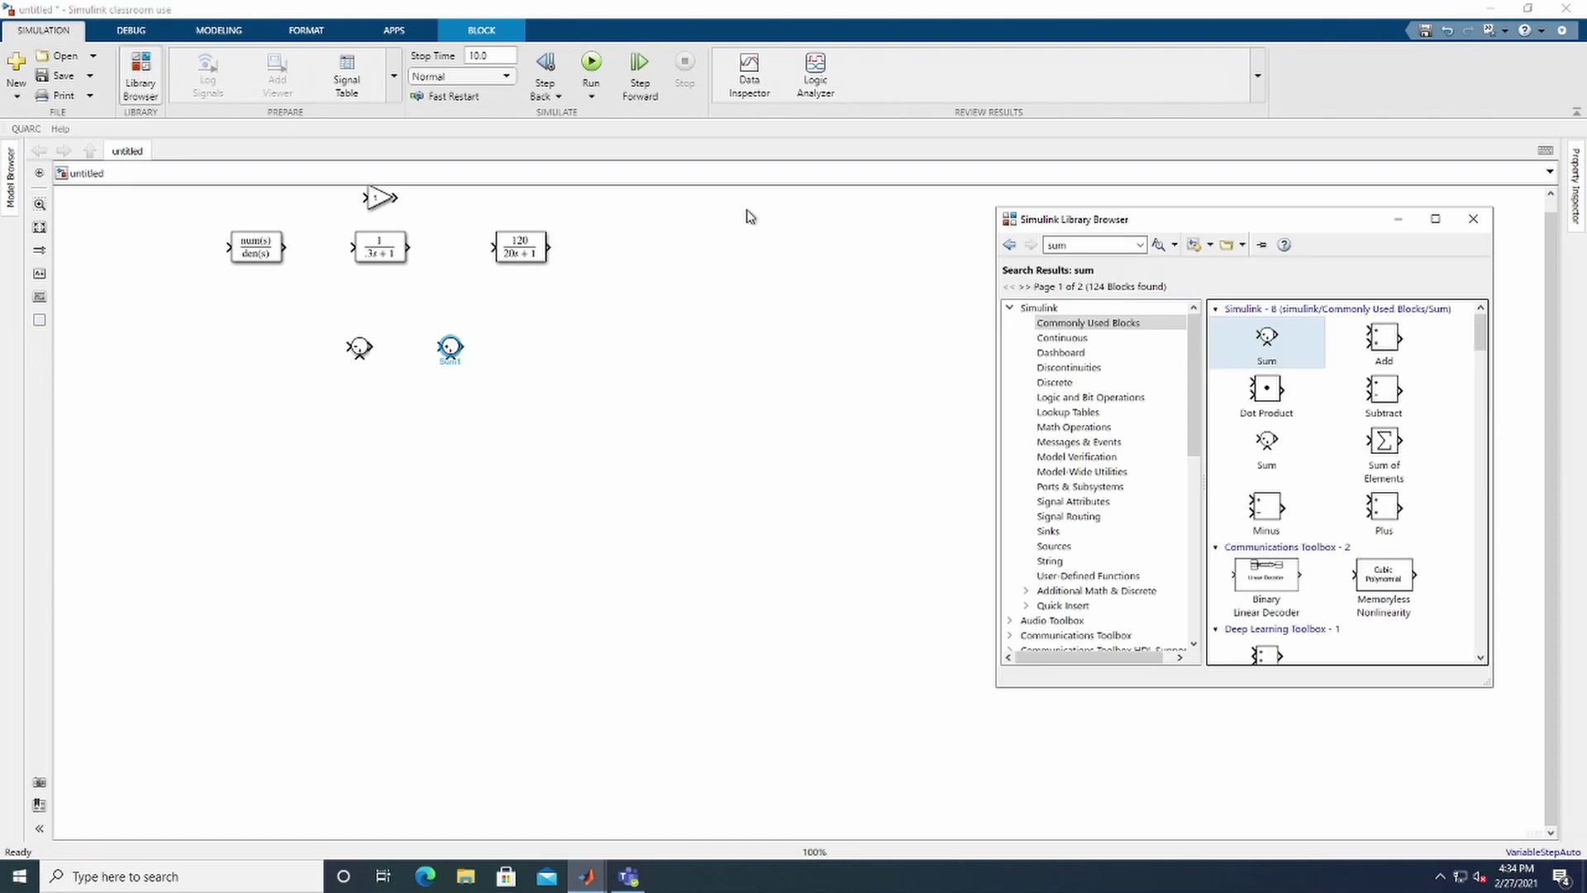
{"action": "left_click", "coordinate": [1077, 323]}
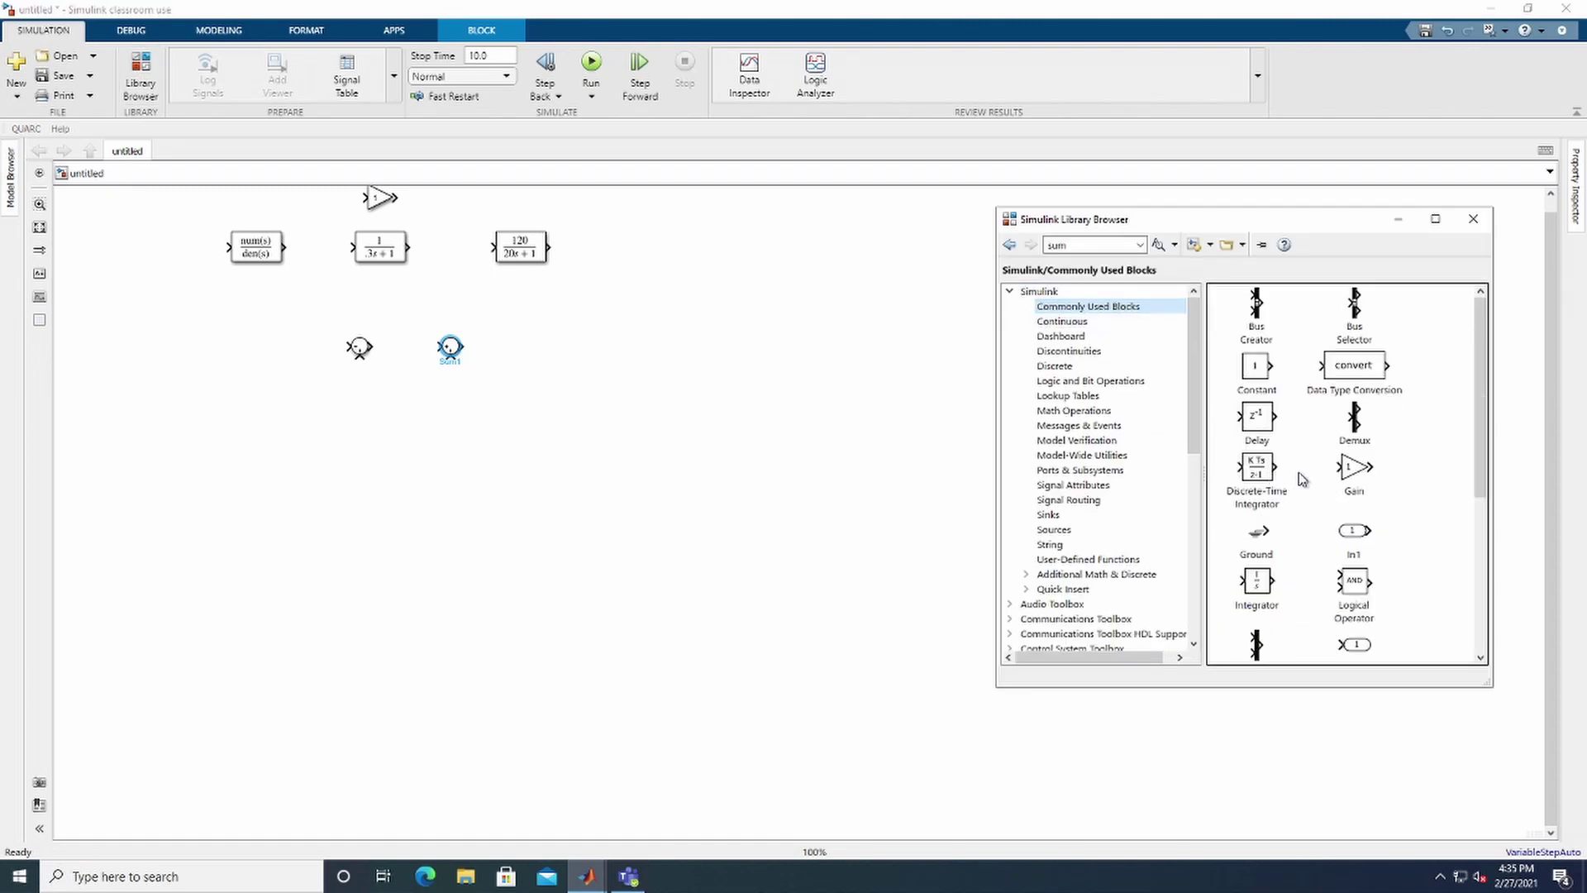
{"action": "scroll", "coordinate": [1303, 479], "scroll_direction": "down", "scroll_amount": 5}
{"action": "left_click_drag", "start_coordinate": [1358, 473], "coordinate": [606, 366]}
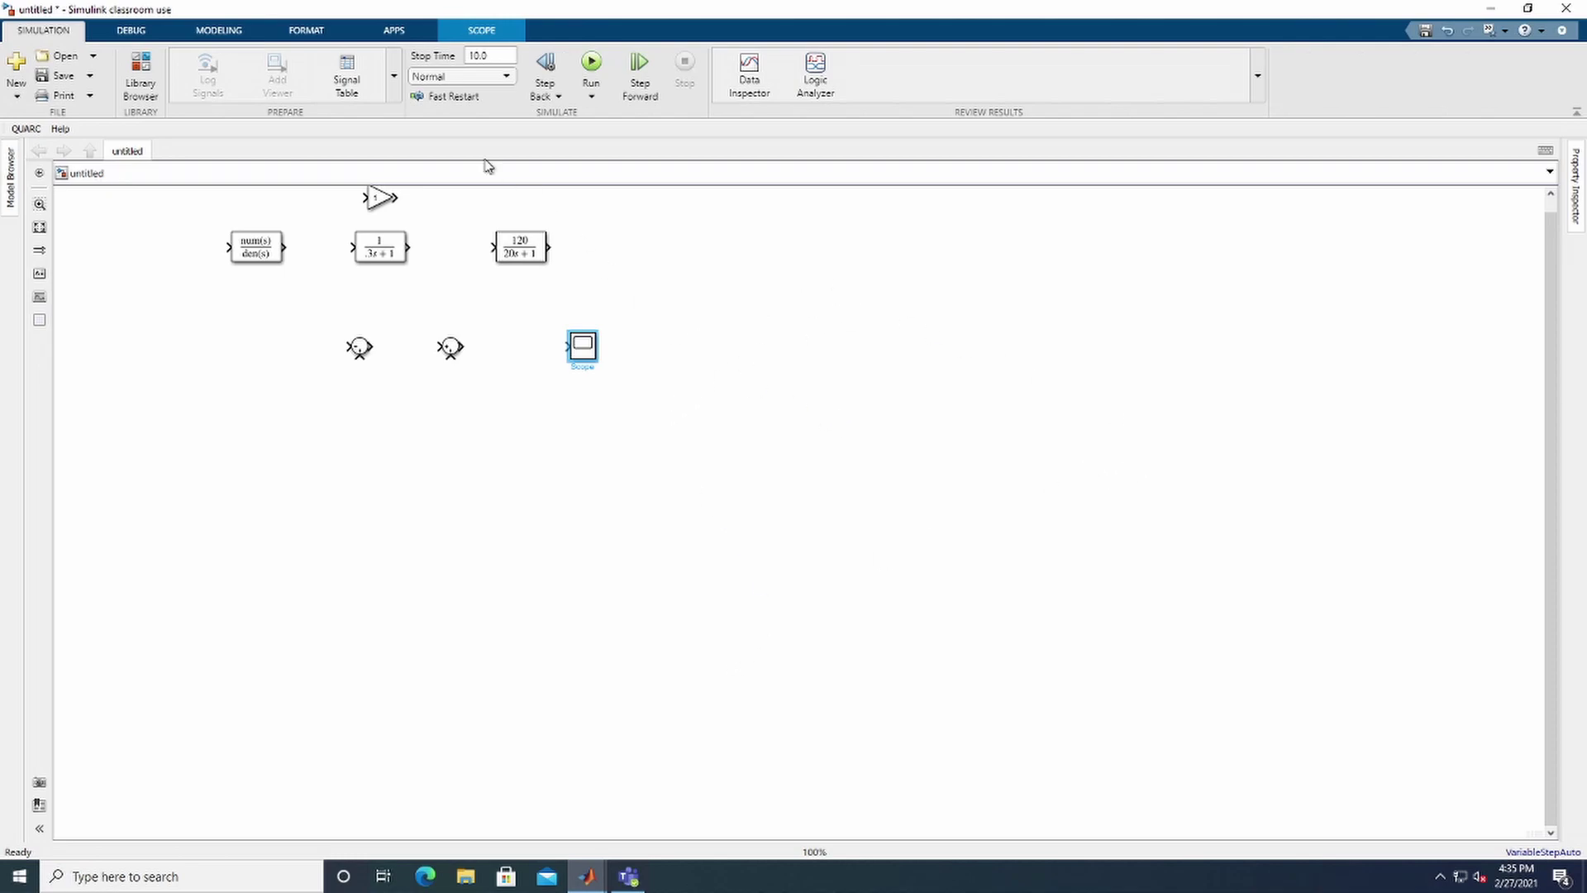
Add a Constant block from the Commonly Used Blocks library to the left of the two Sum blocks
{"action": "left_click", "coordinate": [149, 69]}
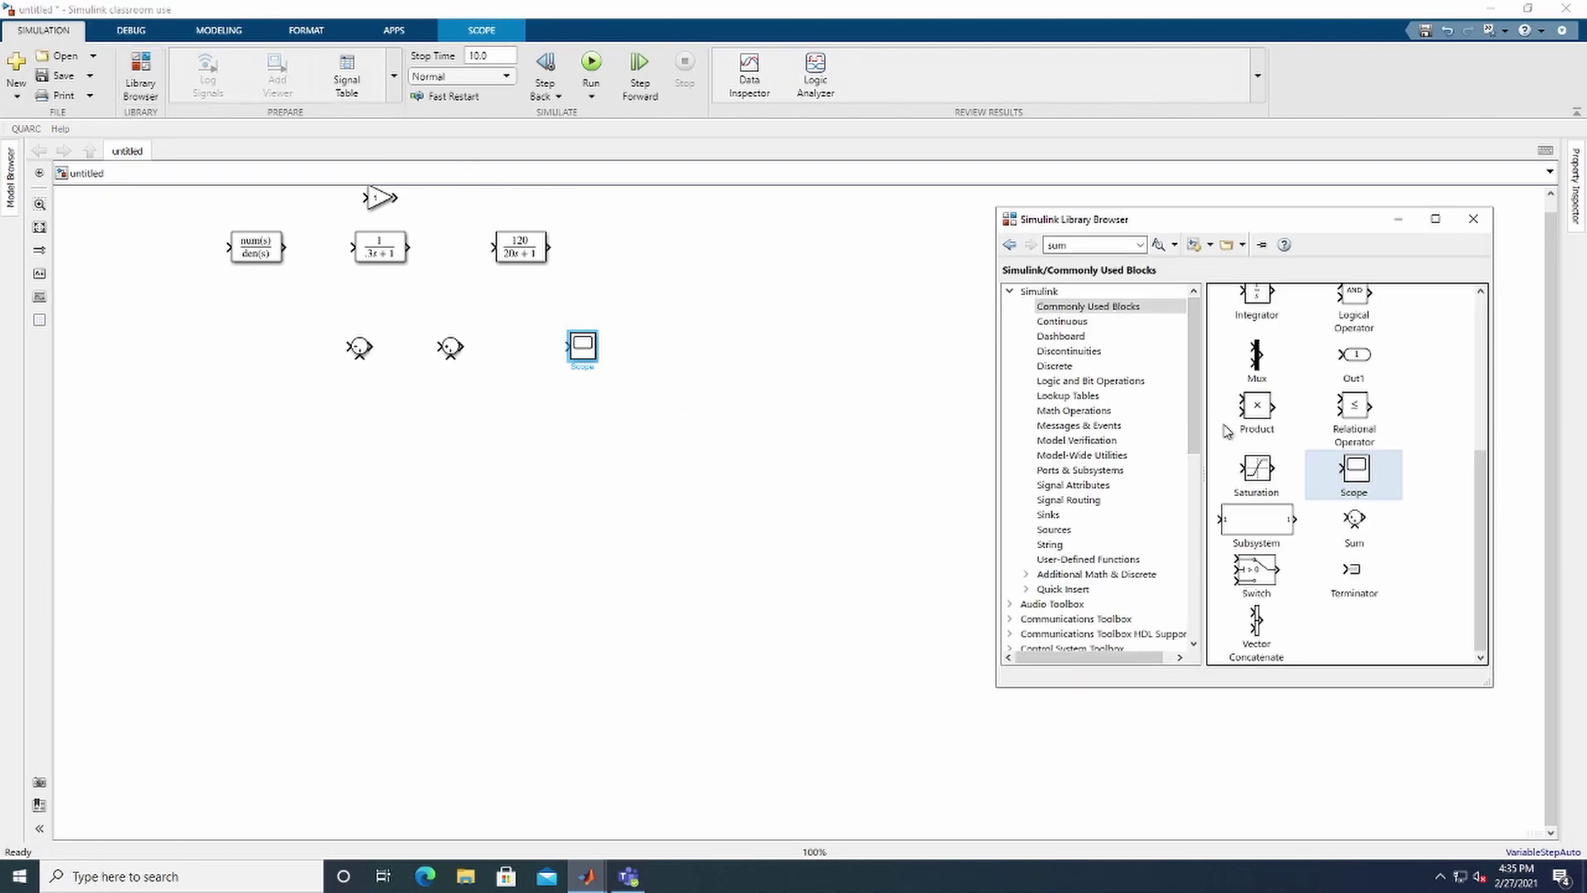
{"action": "scroll", "coordinate": [1273, 471], "scroll_direction": "up", "scroll_amount": 3}
{"action": "left_click_drag", "start_coordinate": [1254, 366], "coordinate": [187, 335]}
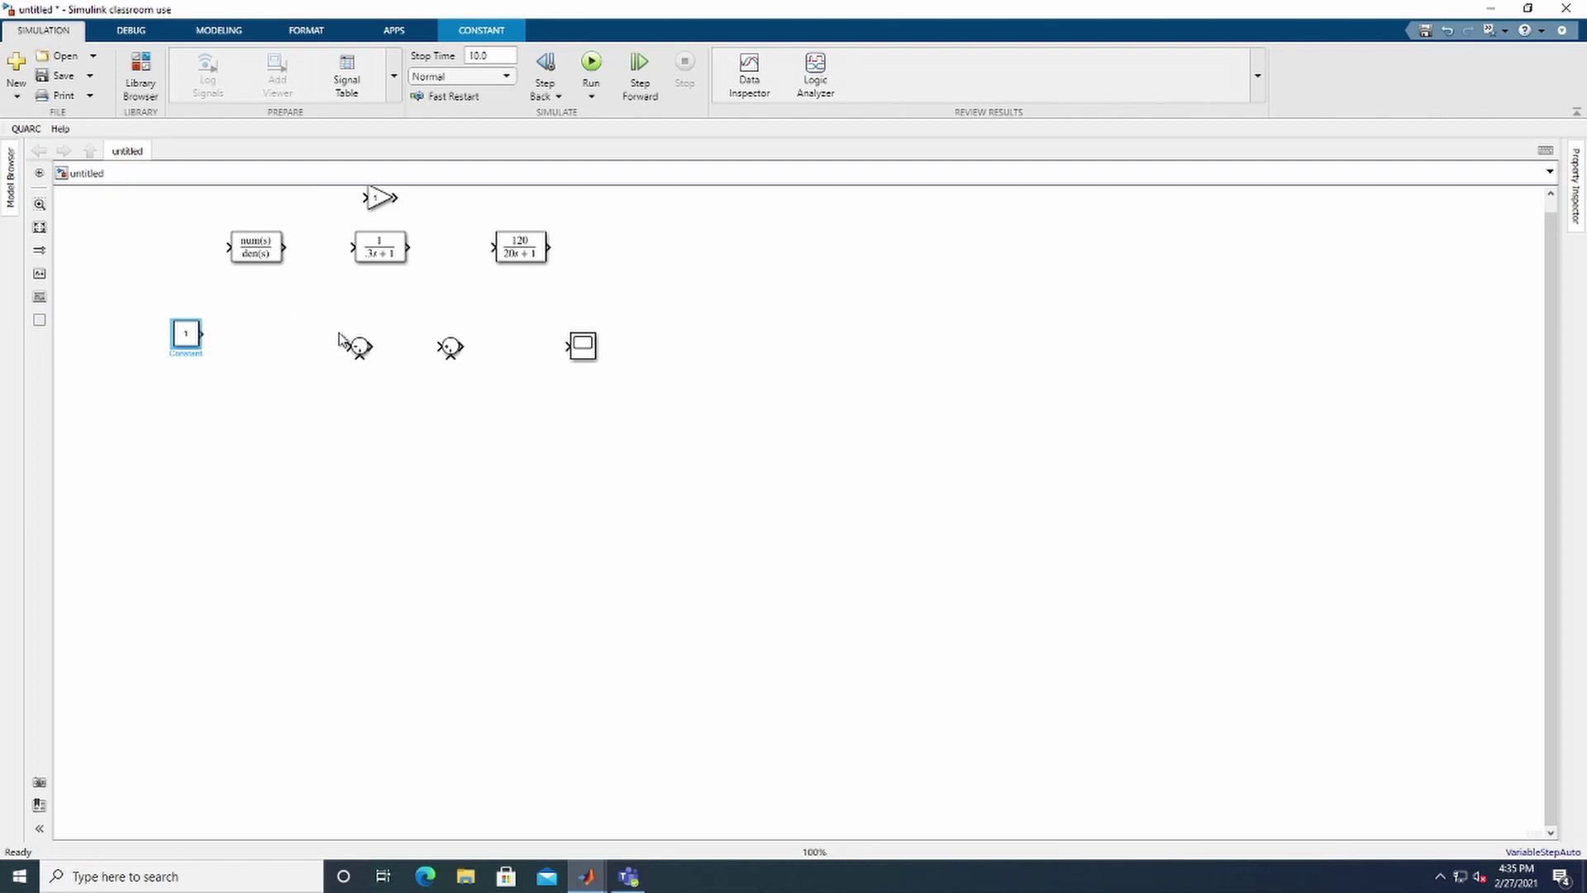
Flip the Gain block above the middle Transfer Fcn block so that it points left
{"action": "left_click", "coordinate": [373, 206]}
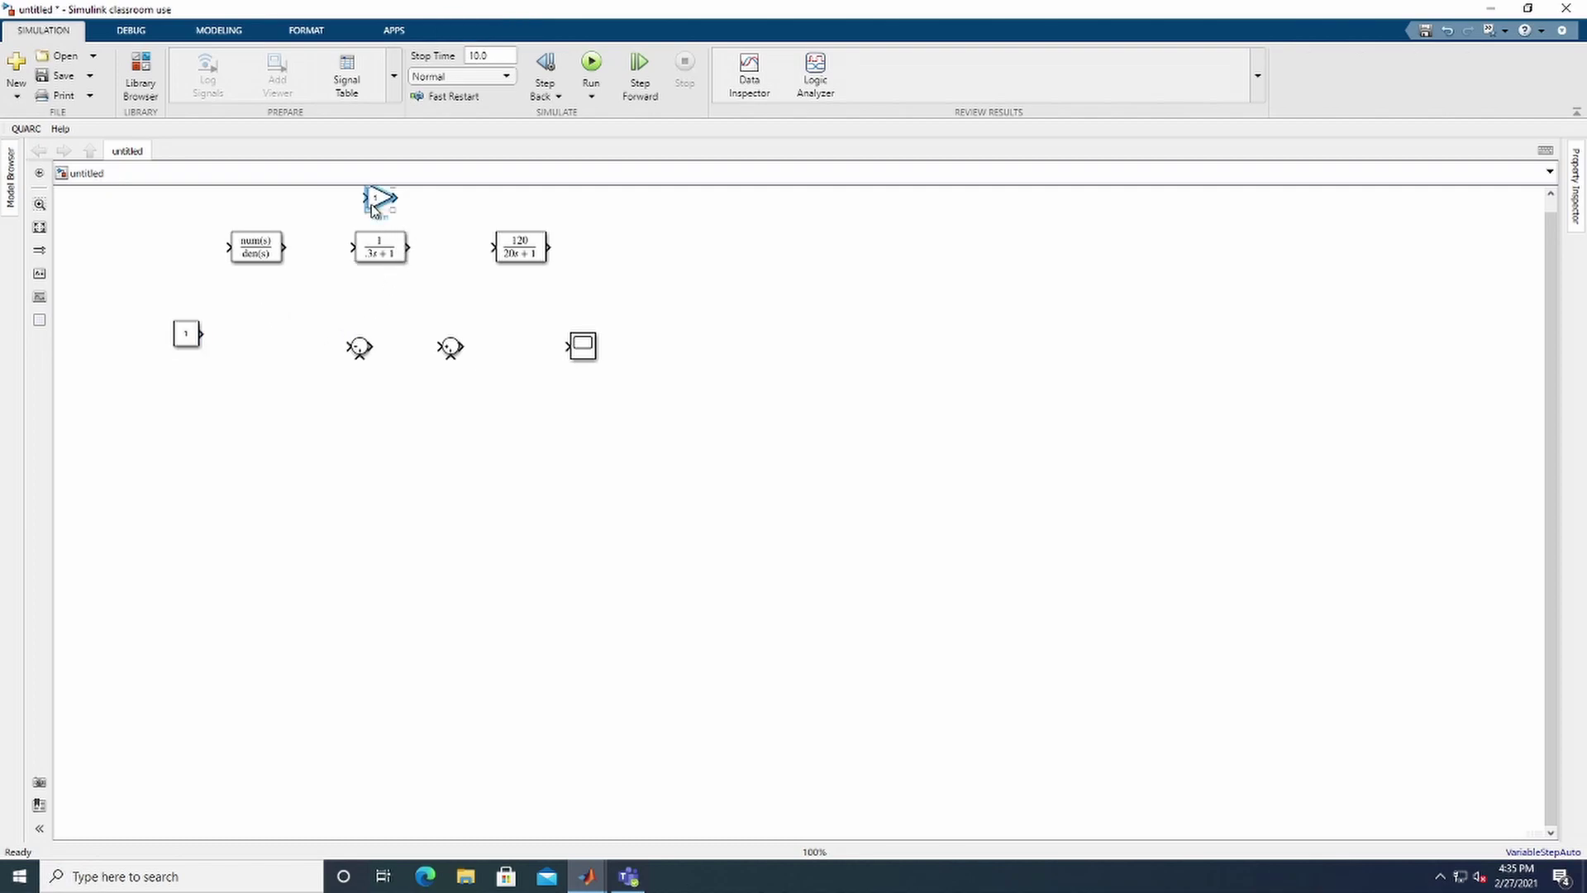
{"action": "right_click", "coordinate": [372, 204]}
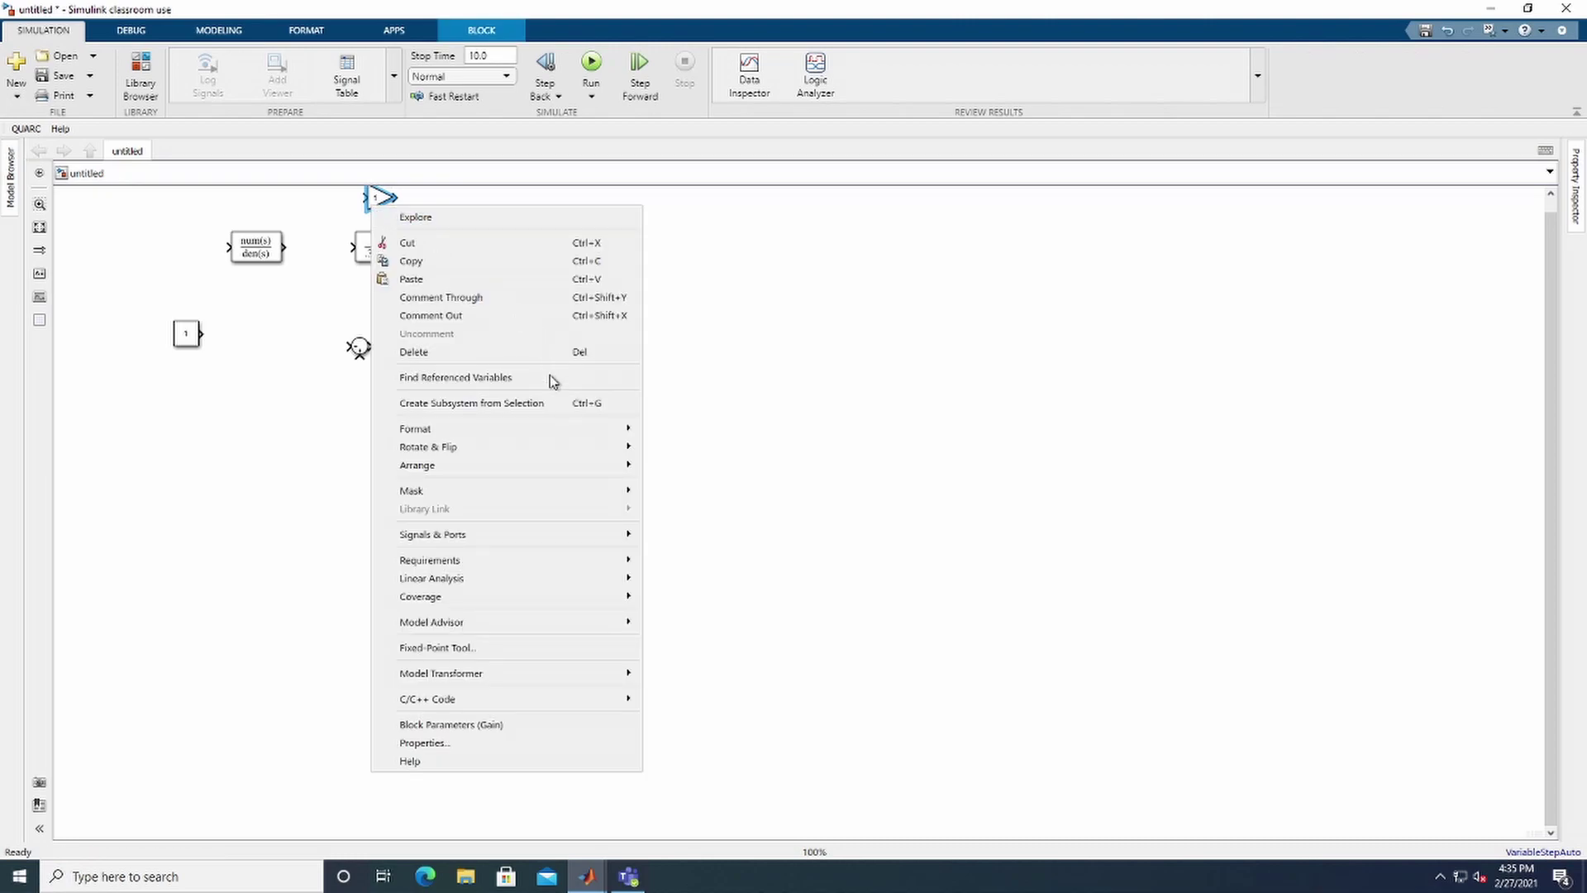
{"action": "mouse_move", "coordinate": [549, 443]}
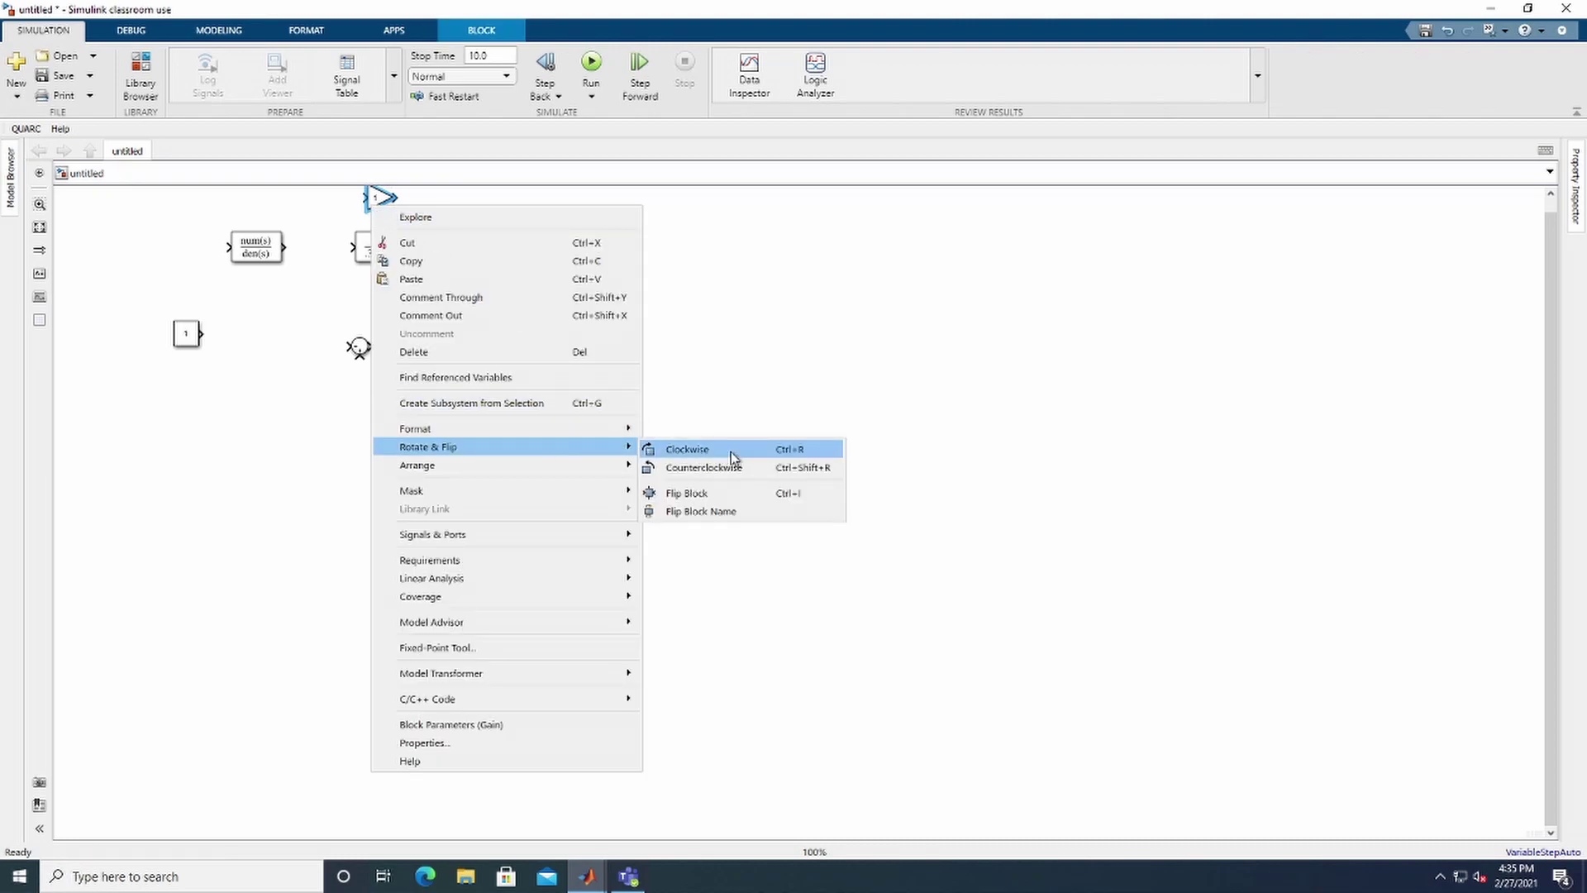
{"action": "left_click", "coordinate": [708, 496]}
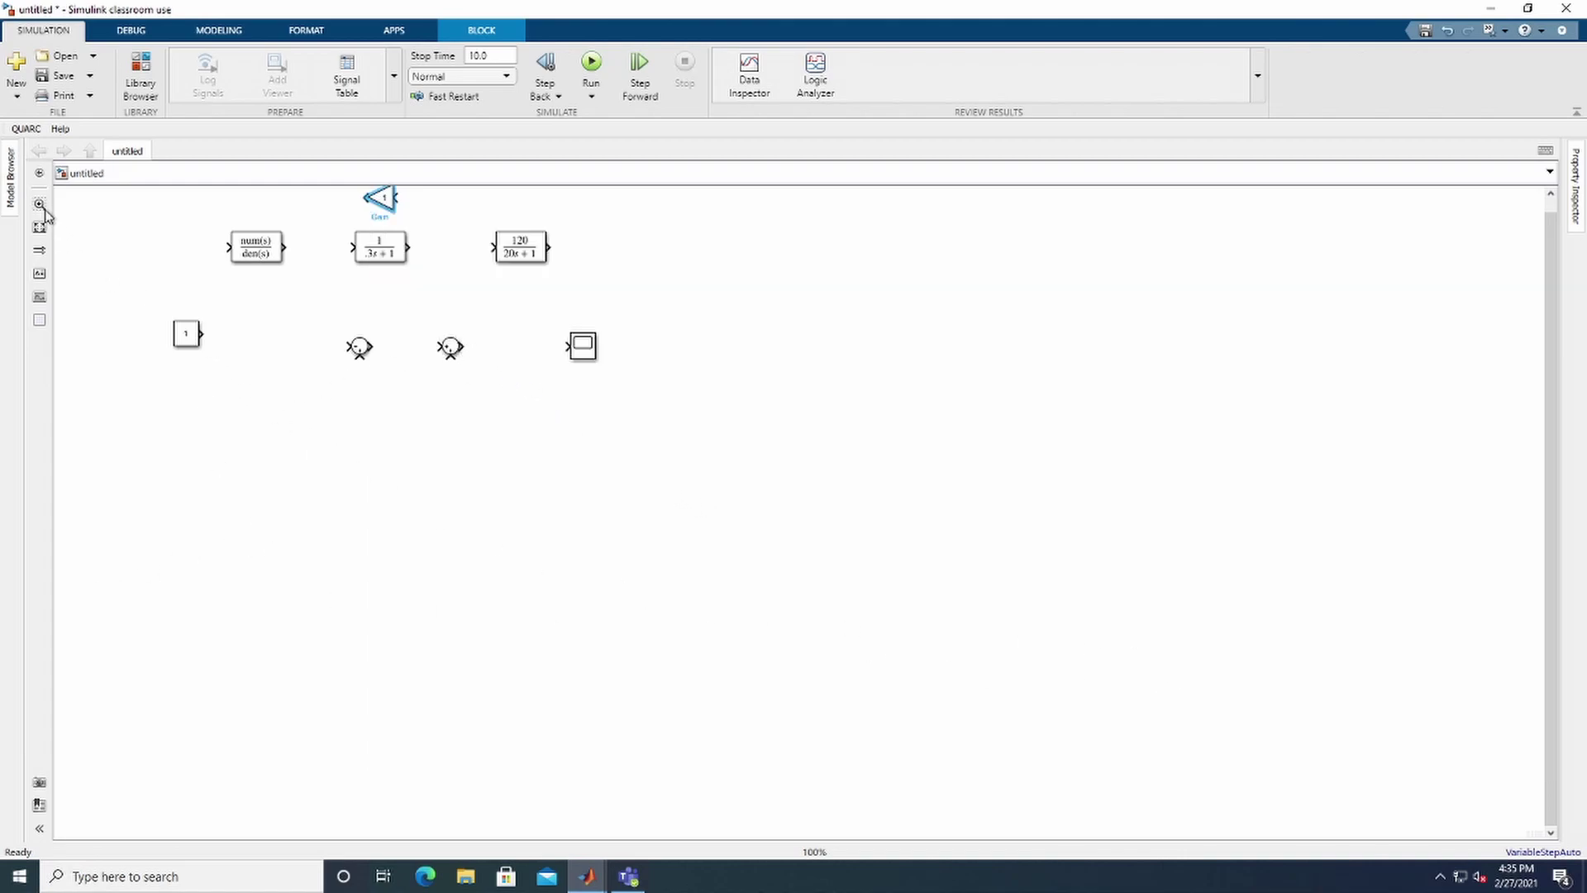
{"action": "double_click", "coordinate": [159, 225]}
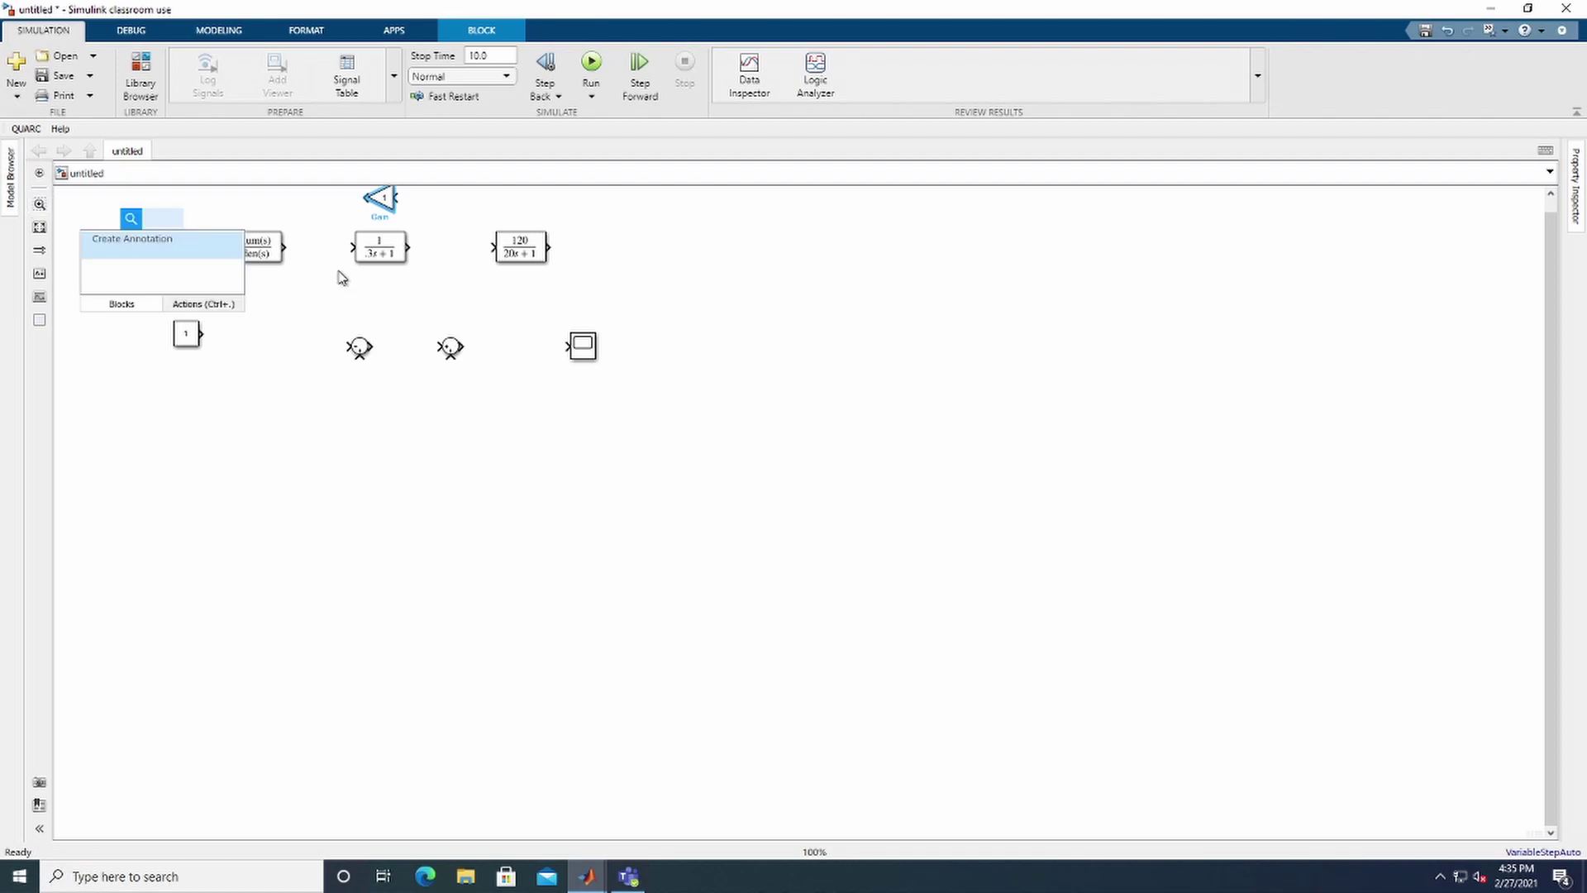
{"action": "left_click", "coordinate": [230, 405]}
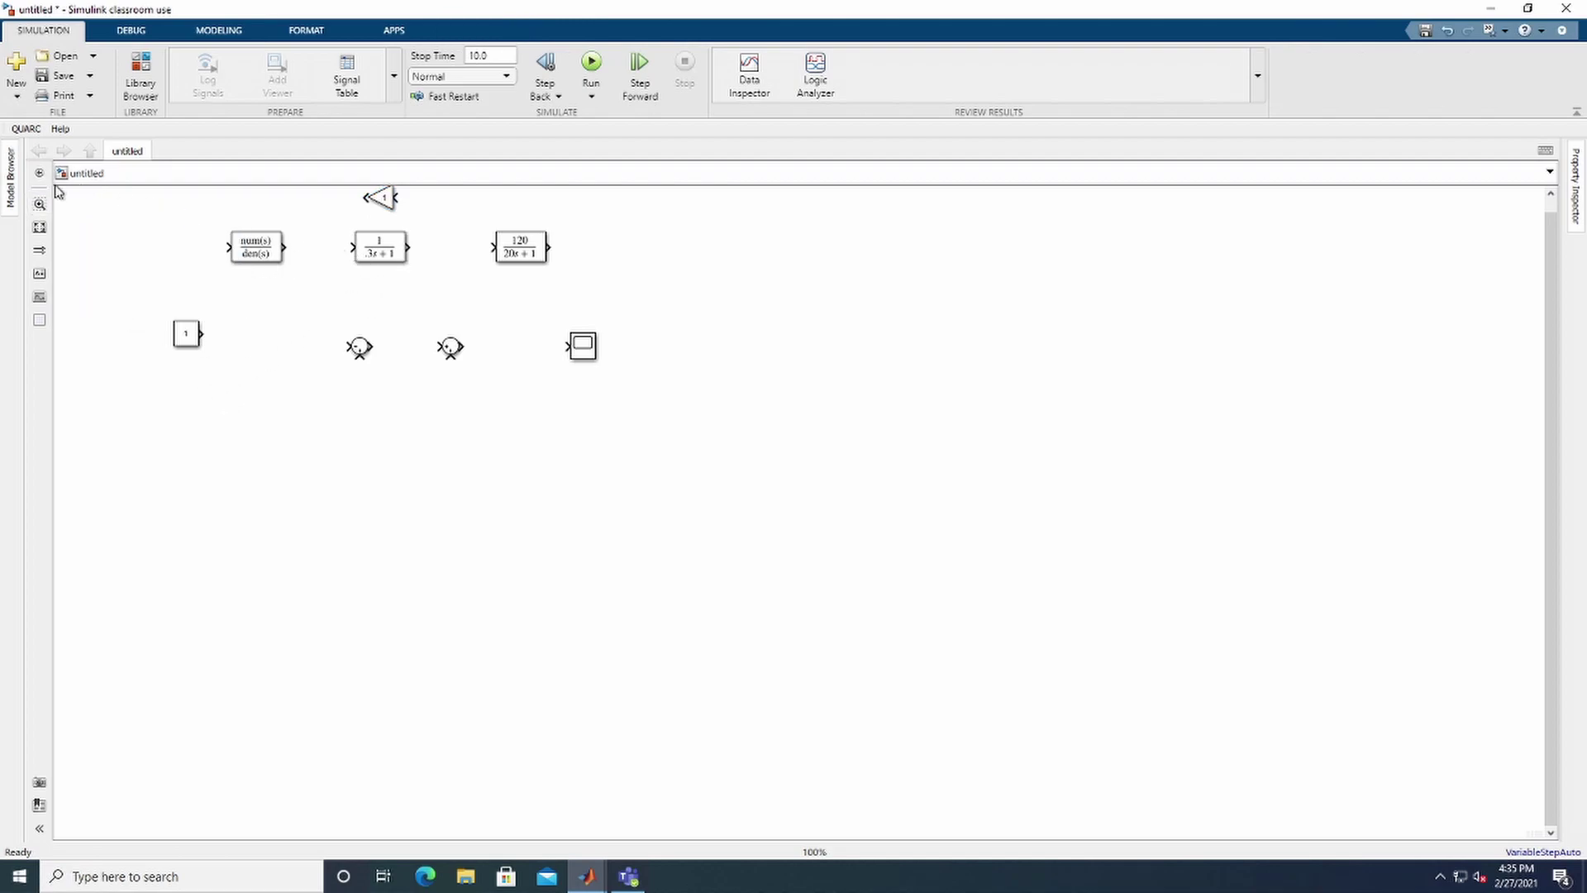
Set the Gain block's gain to 1/2.4
{"action": "left_click", "coordinate": [40, 207]}
{"action": "scroll", "coordinate": [469, 323], "scroll_direction": "up", "scroll_amount": 2}
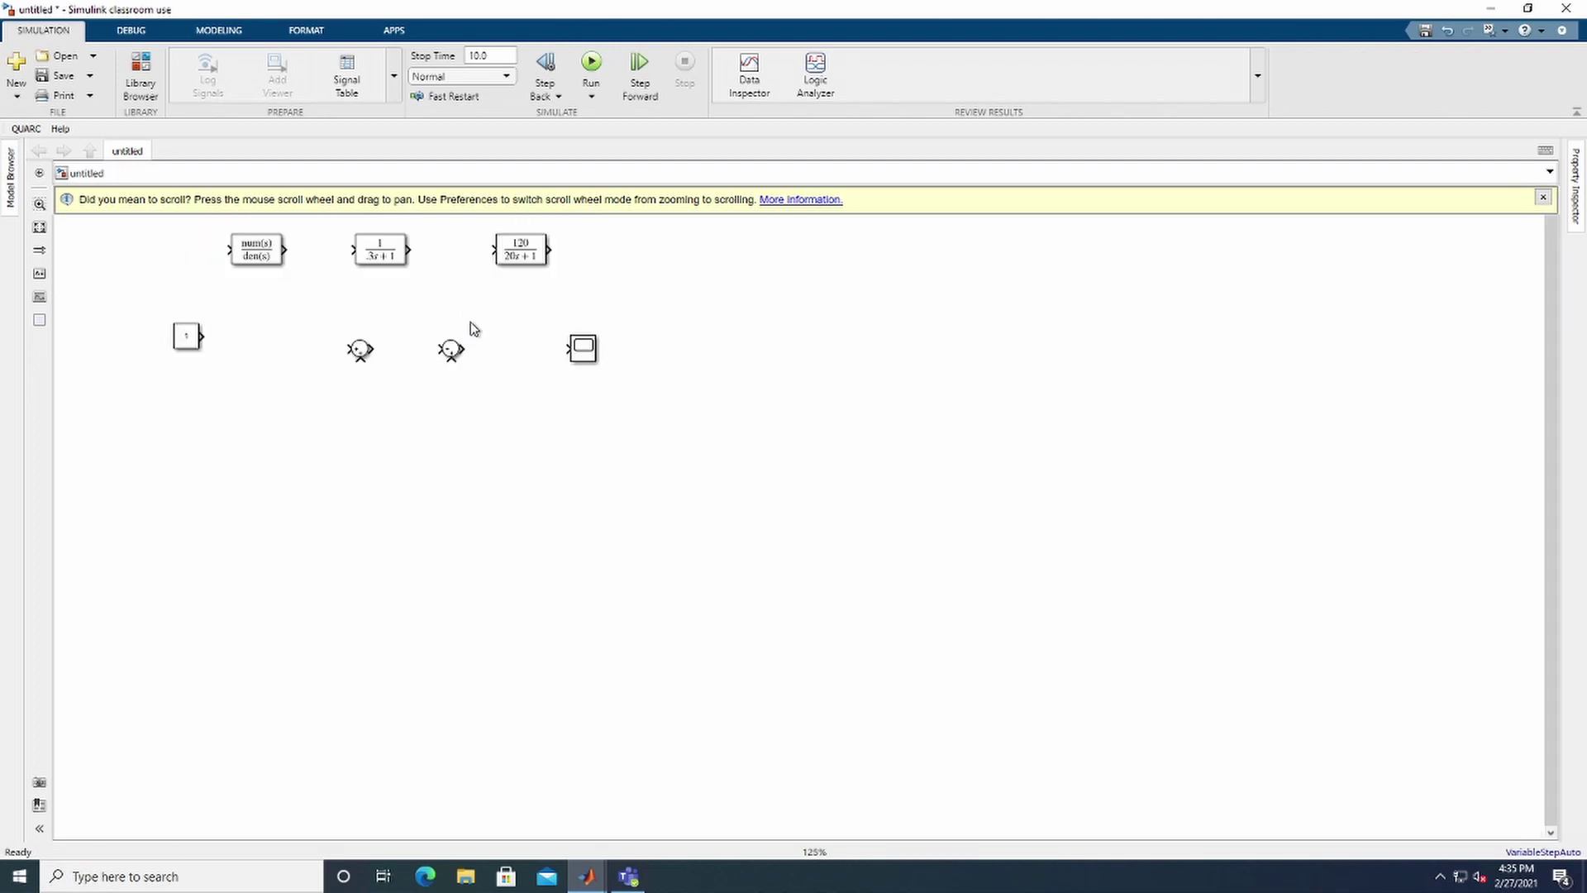
{"action": "scroll", "coordinate": [469, 327], "scroll_direction": "up", "scroll_amount": 3}
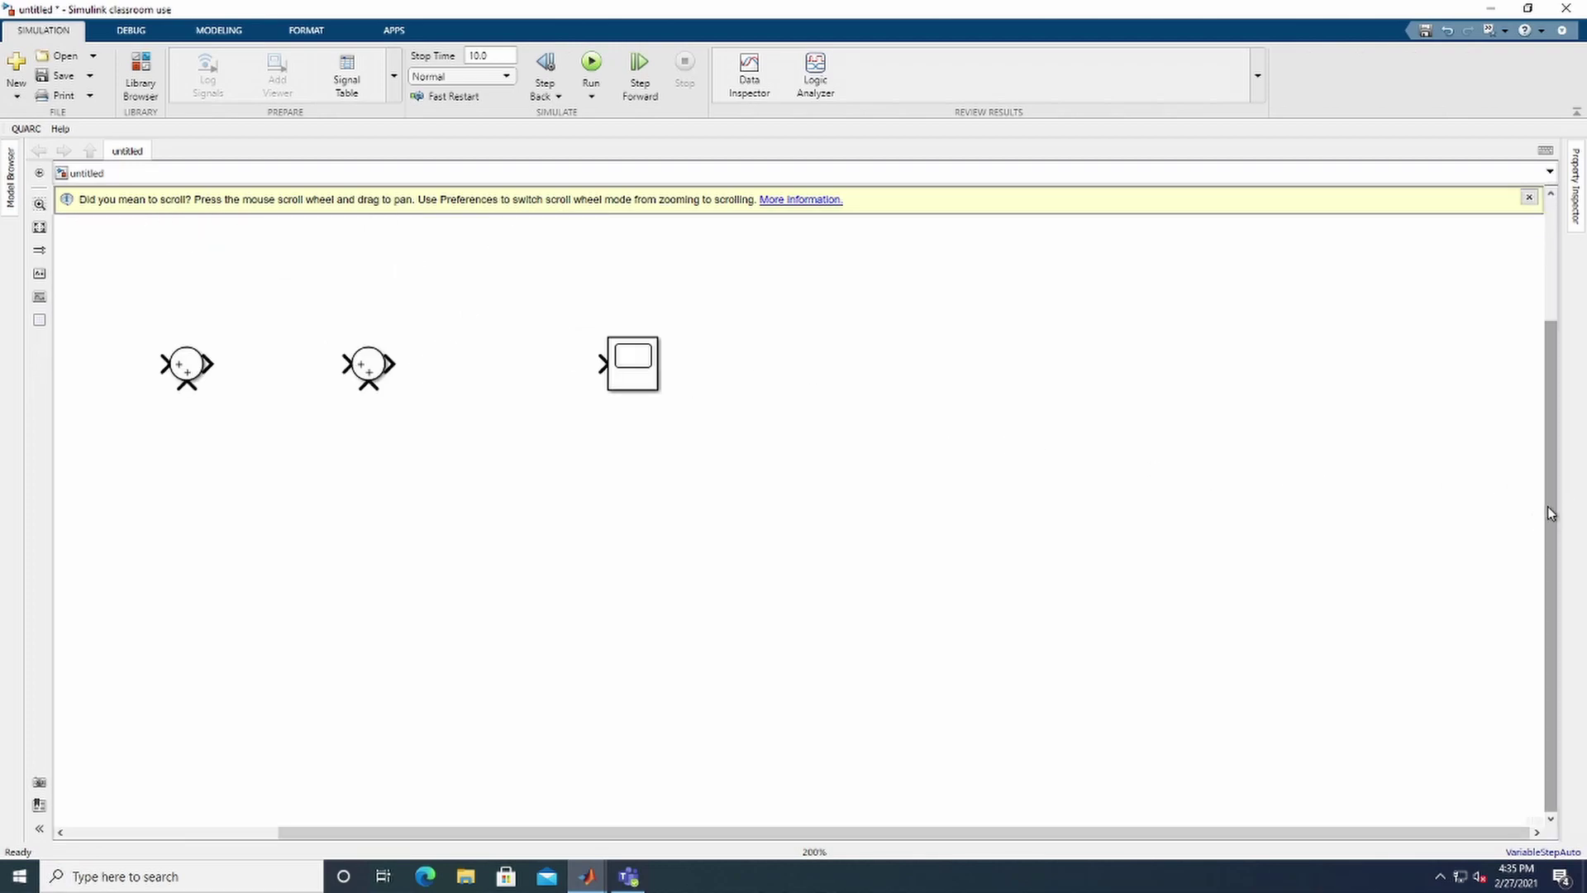
{"action": "left_click_drag", "start_coordinate": [1547, 512], "coordinate": [1547, 356]}
{"action": "left_click_drag", "start_coordinate": [1209, 836], "coordinate": [789, 841]}
{"action": "scroll", "coordinate": [851, 716], "scroll_direction": "up", "scroll_amount": 2}
{"action": "scroll", "coordinate": [850, 715], "scroll_direction": "down", "scroll_amount": 3}
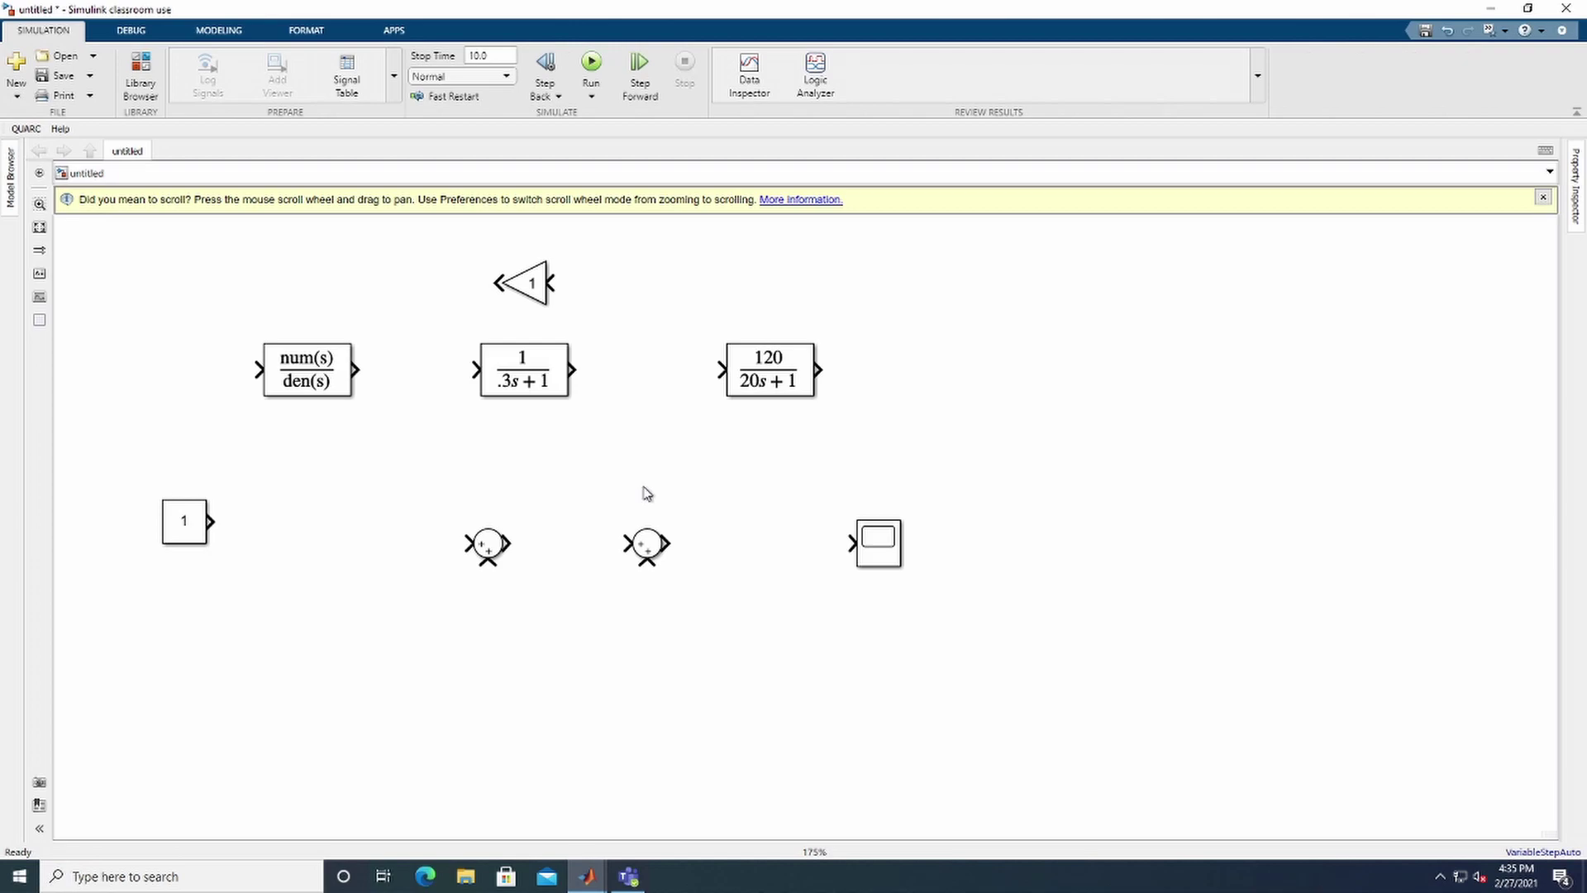
{"action": "left_click", "coordinate": [533, 294]}
{"action": "double_click", "coordinate": [533, 294]}
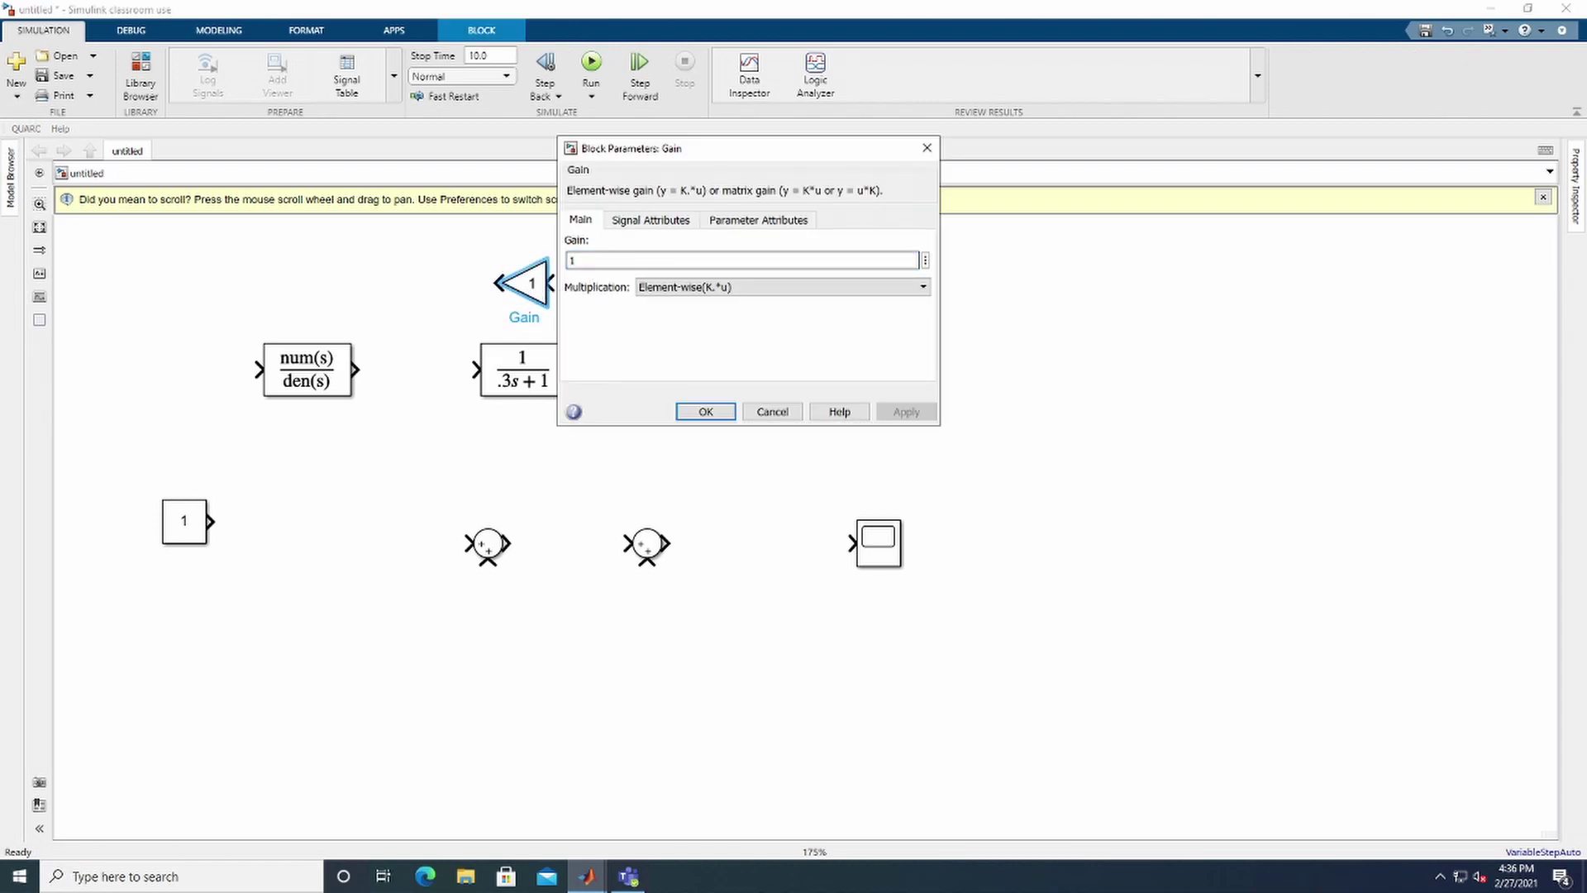
{"action": "left_click", "coordinate": [623, 286]}
{"action": "type", "text": "/2.4"}
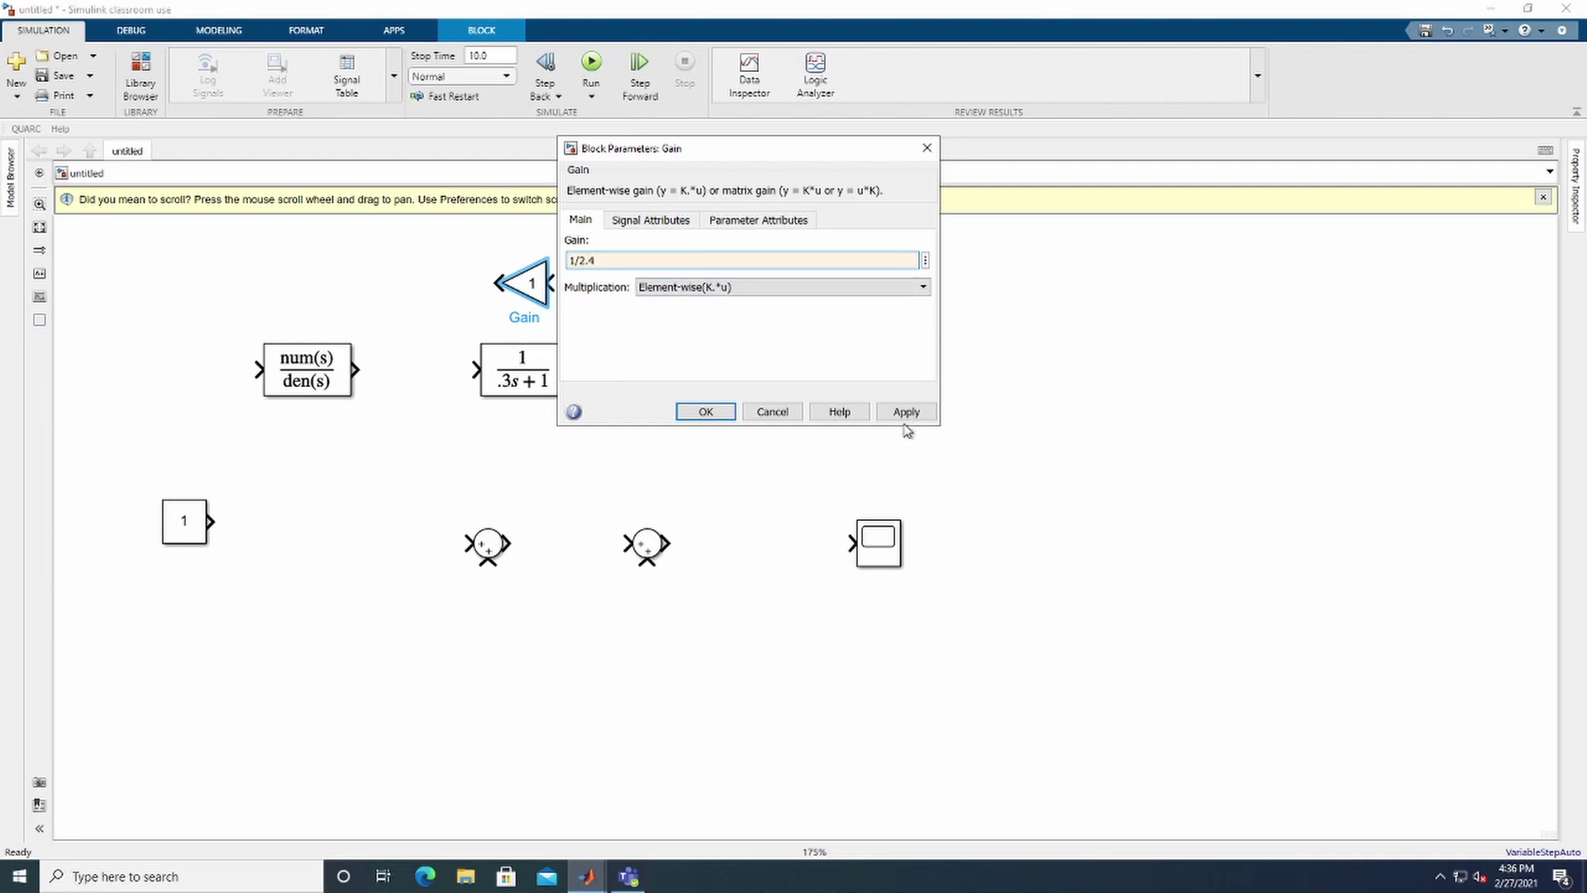
{"action": "left_click", "coordinate": [704, 410]}
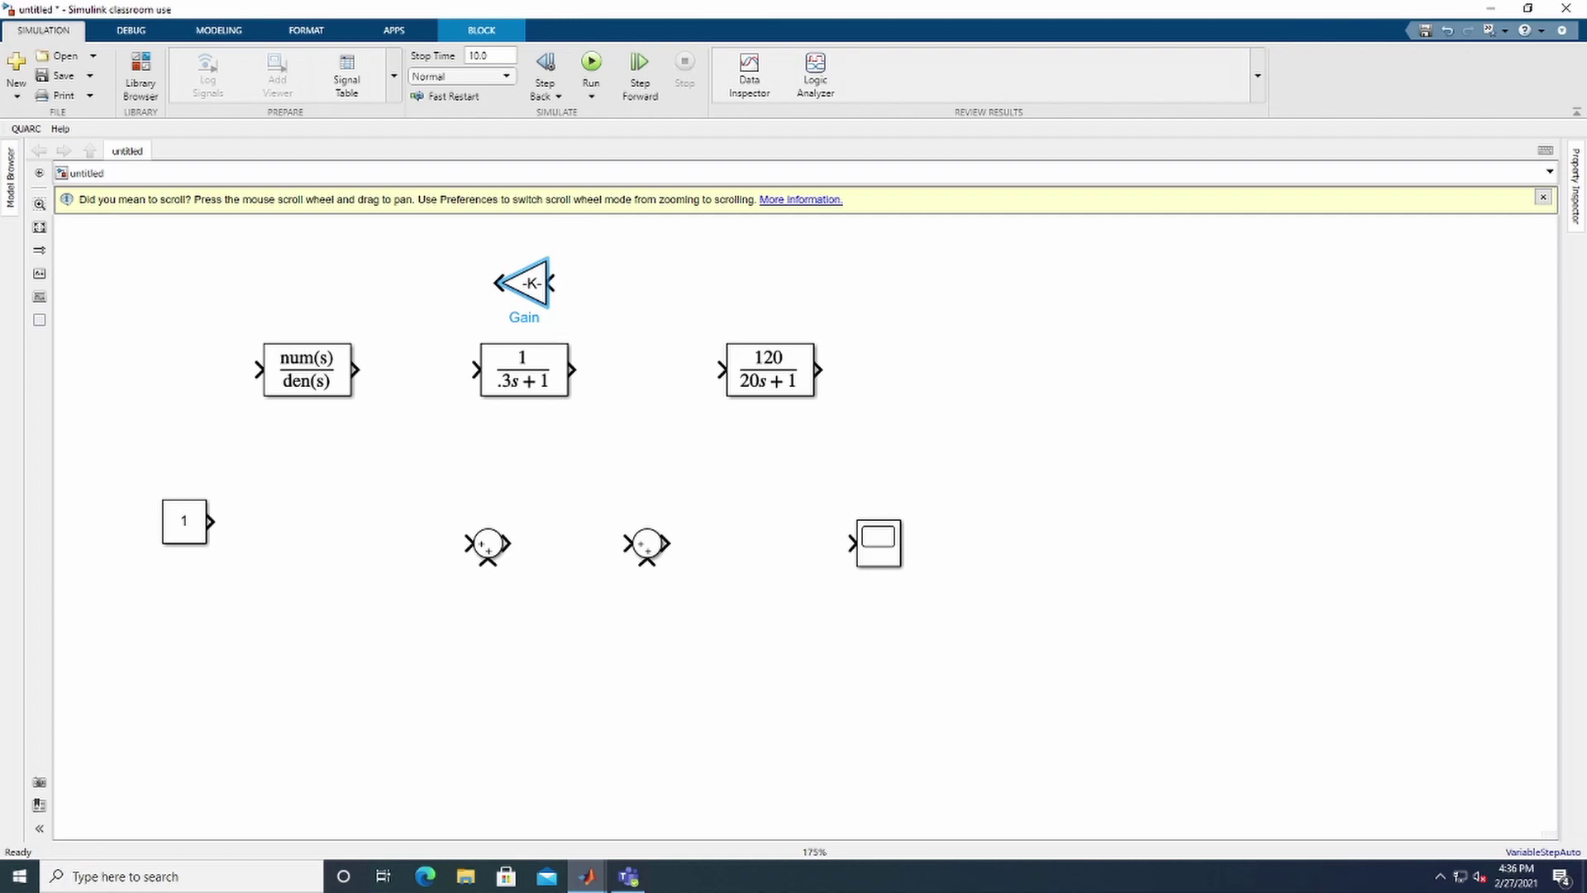
Set the list of signs of the left Sum block to +-
{"action": "double_click", "coordinate": [504, 558]}
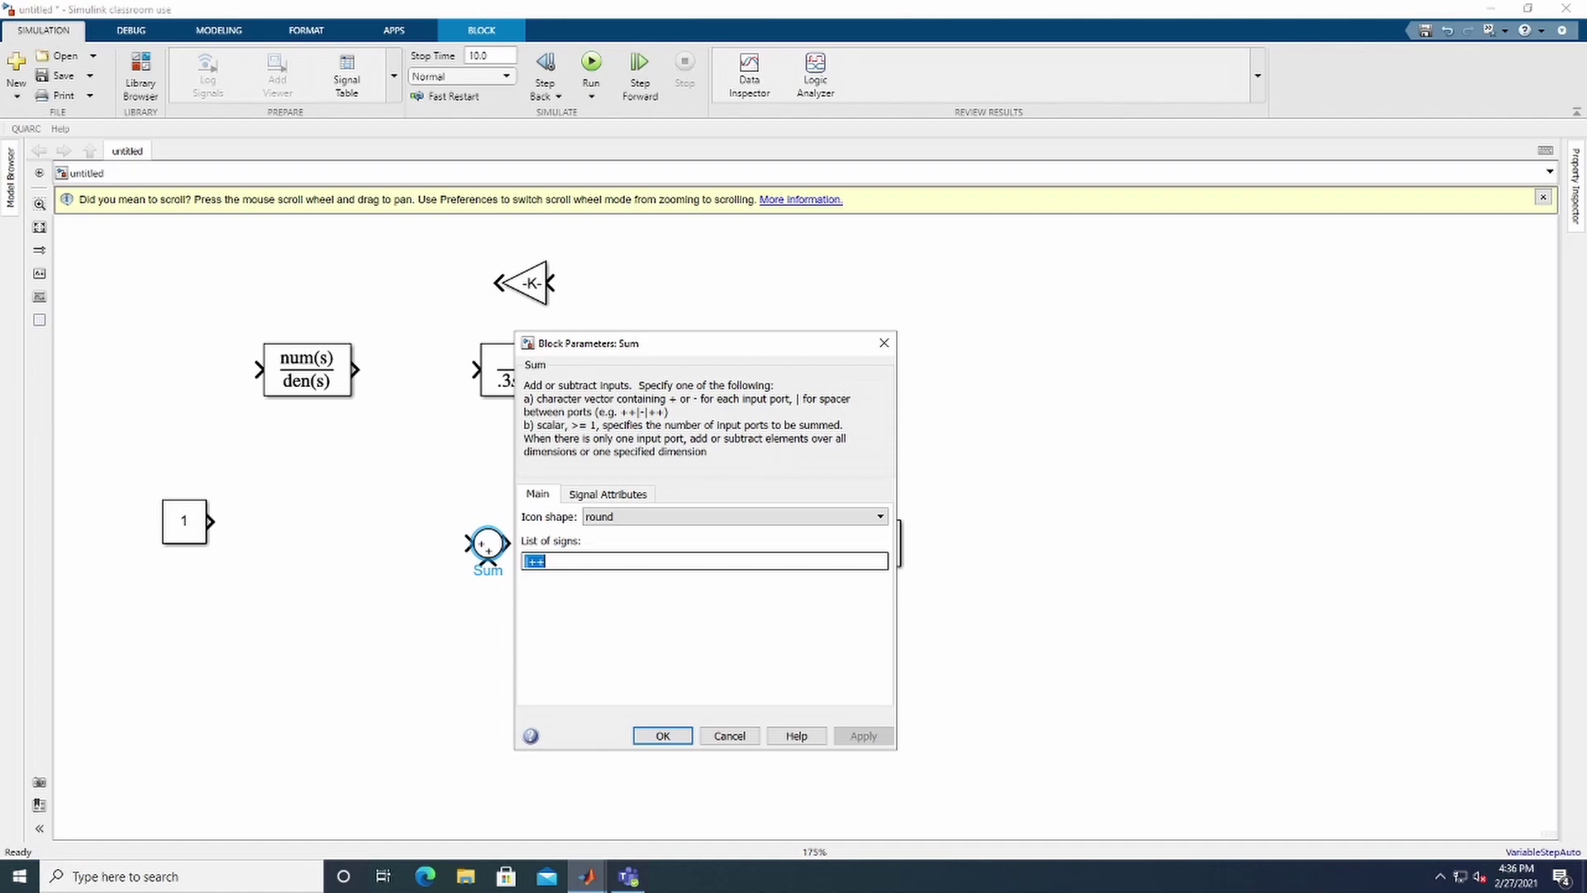
{"action": "key", "text": "Return"}
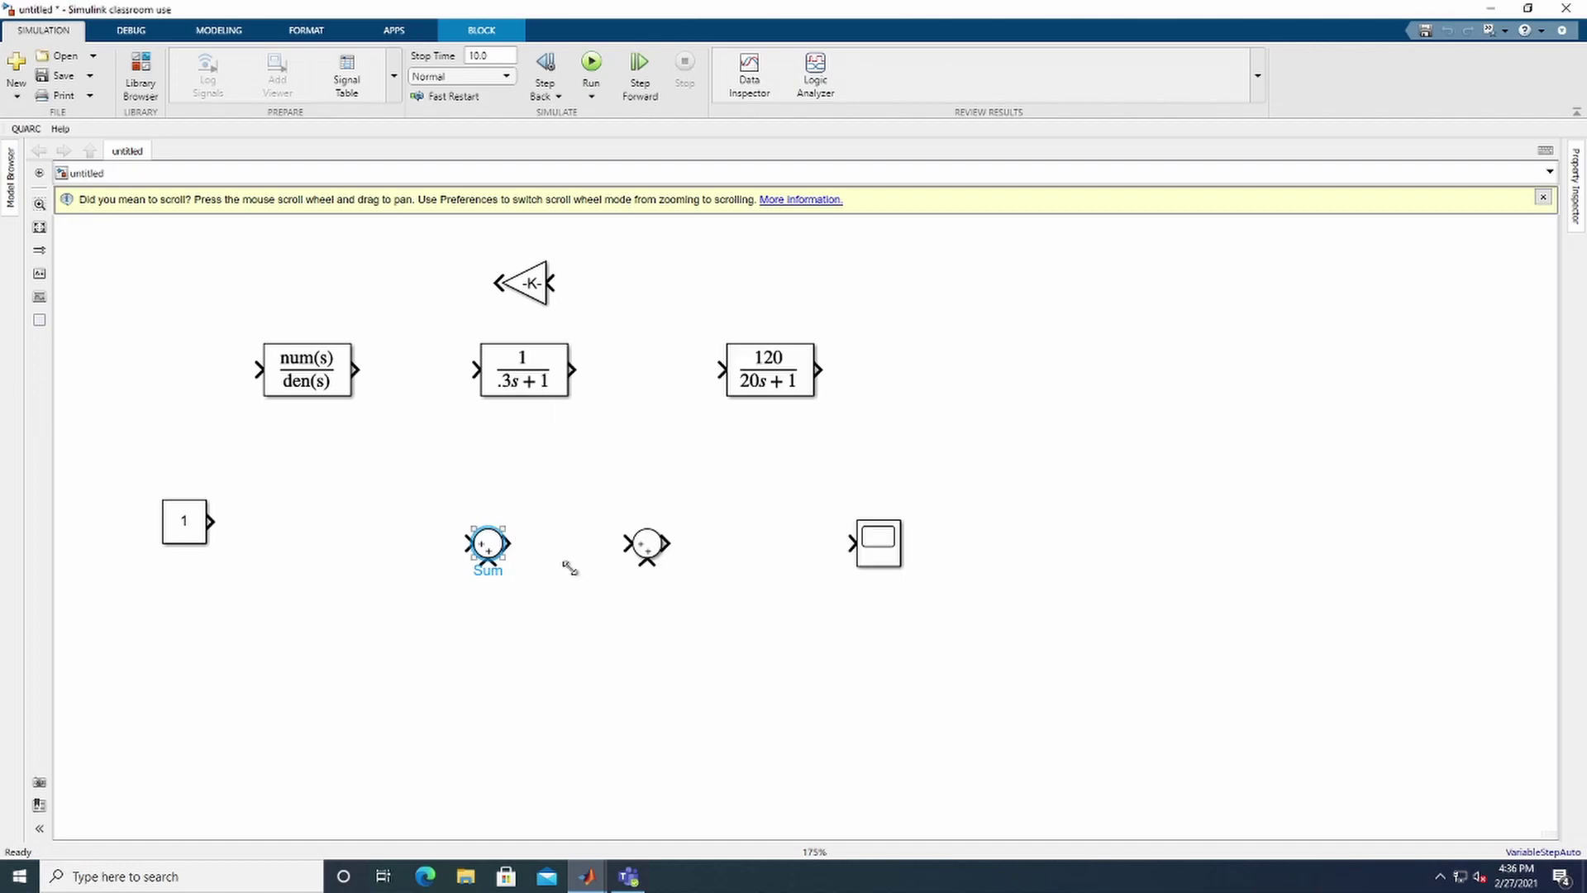
{"action": "double_click", "coordinate": [494, 547]}
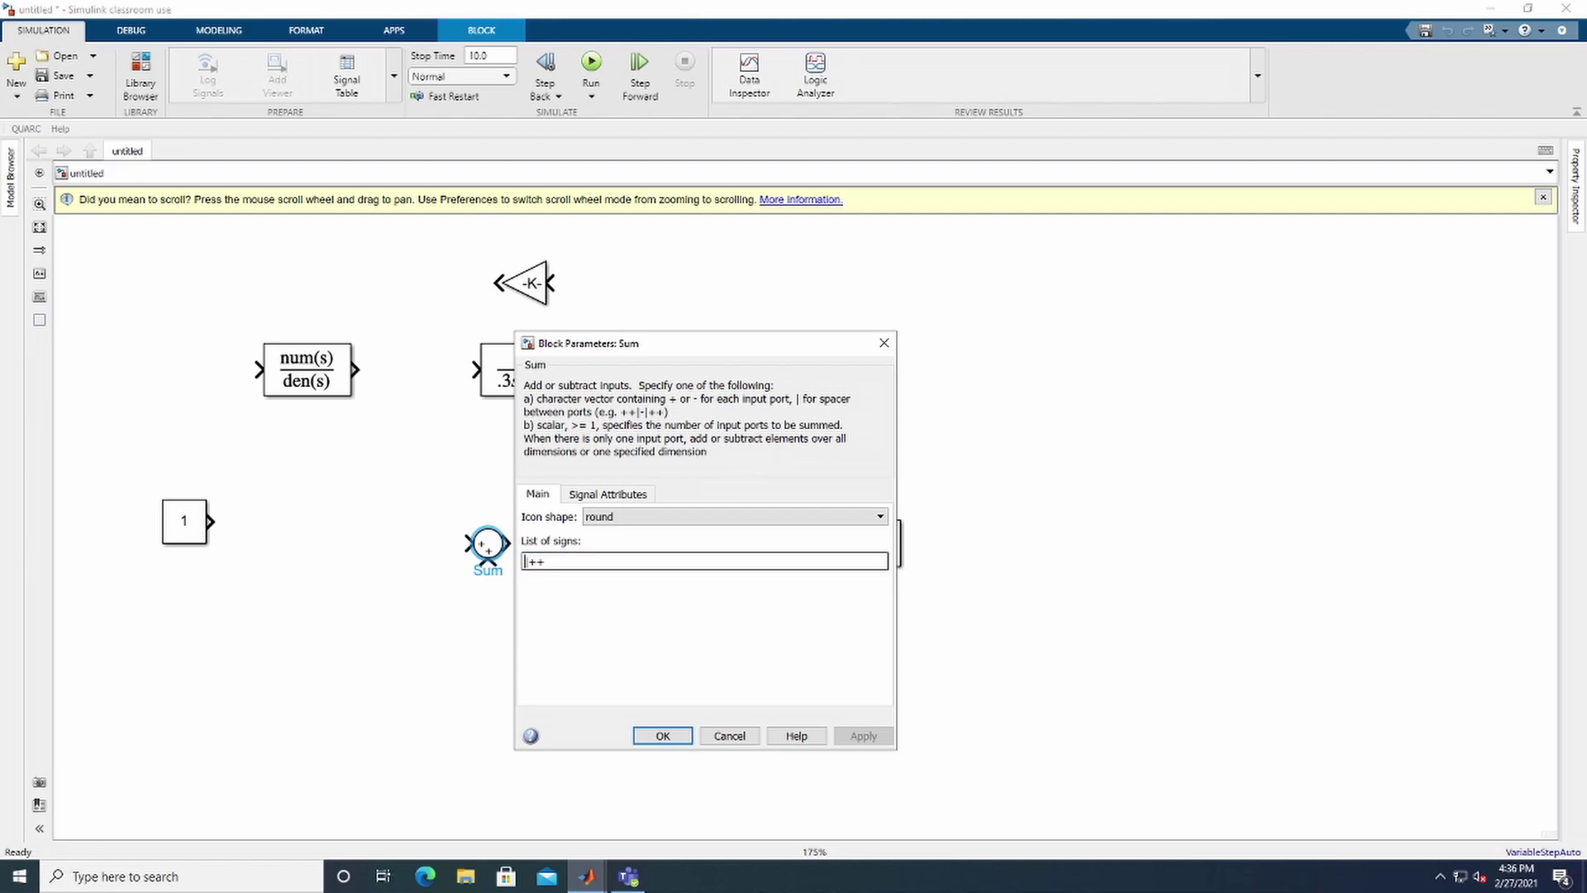
{"action": "left_click_drag", "start_coordinate": [515, 529], "coordinate": [523, 529]}
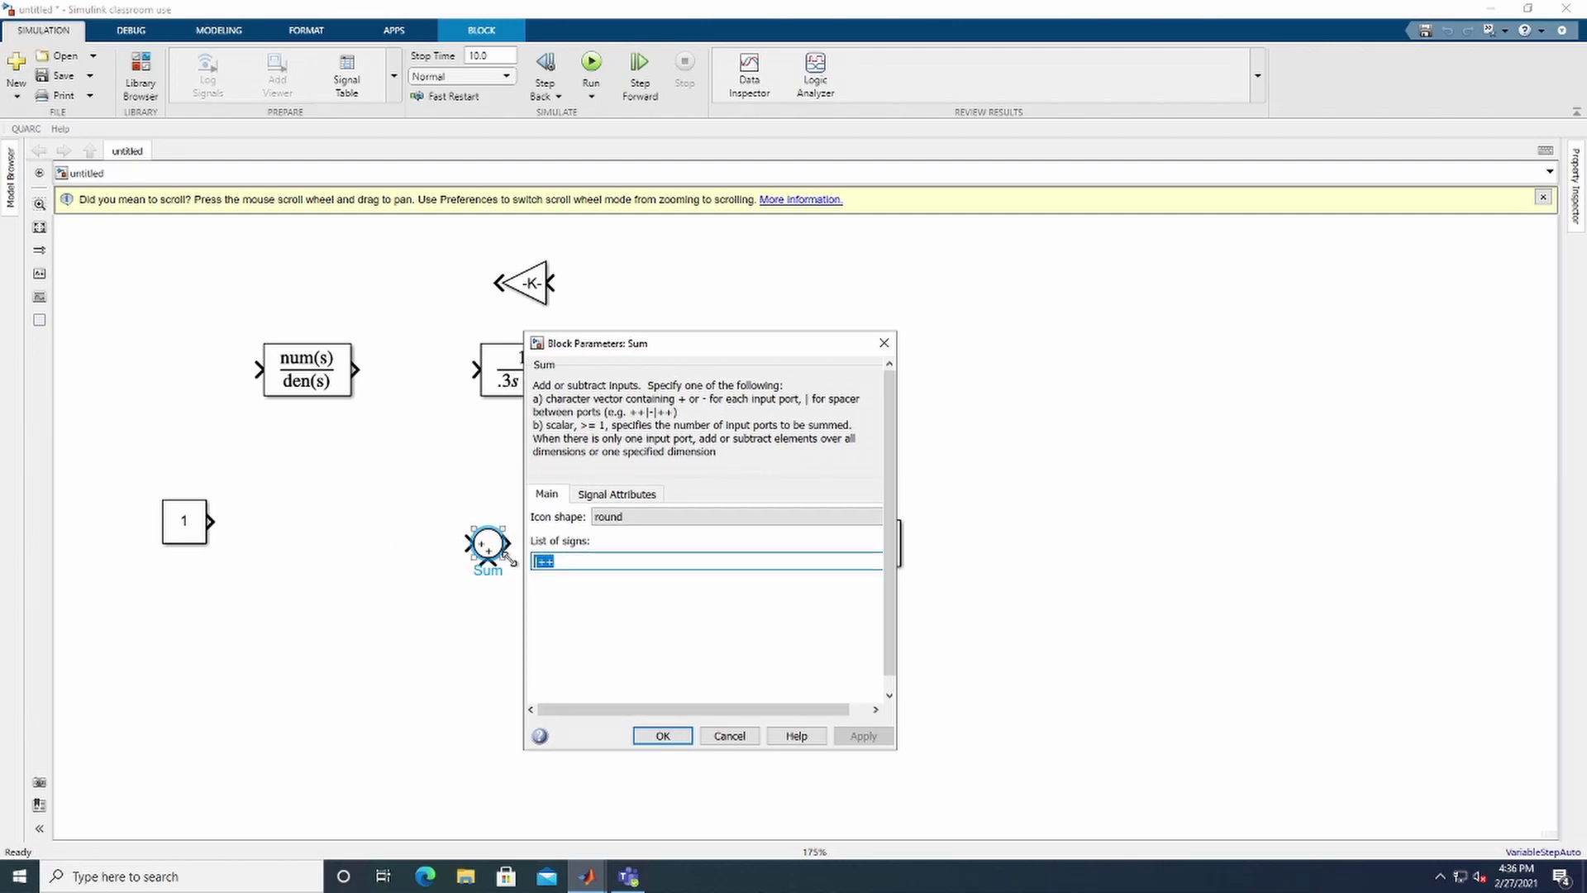
{"action": "type", "text": "+"}
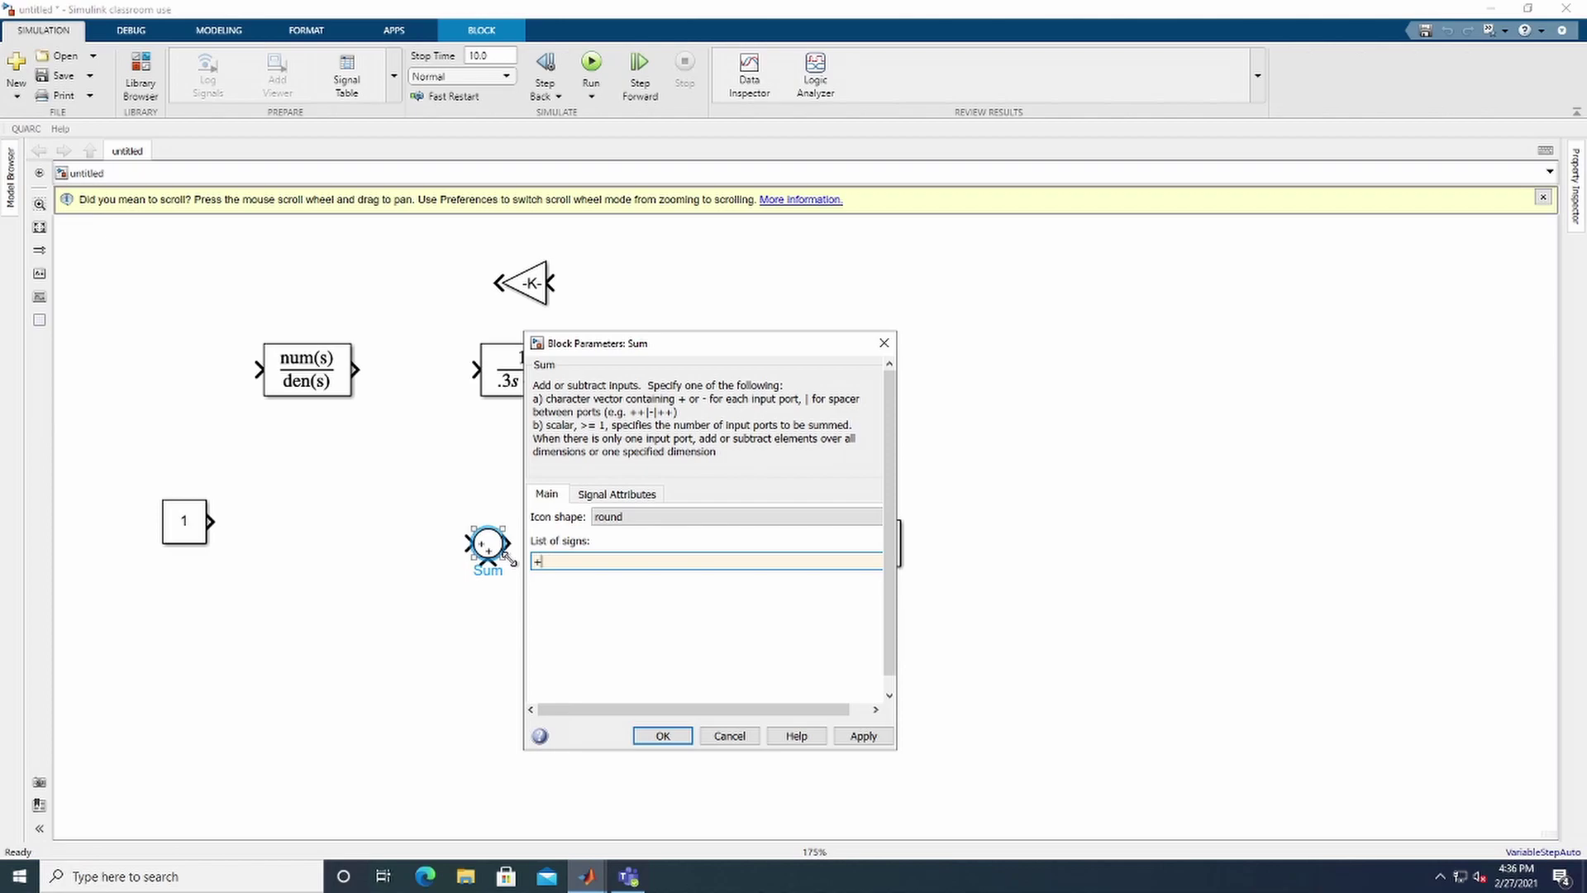
{"action": "type", "text": "-"}
{"action": "left_click", "coordinate": [860, 736]}
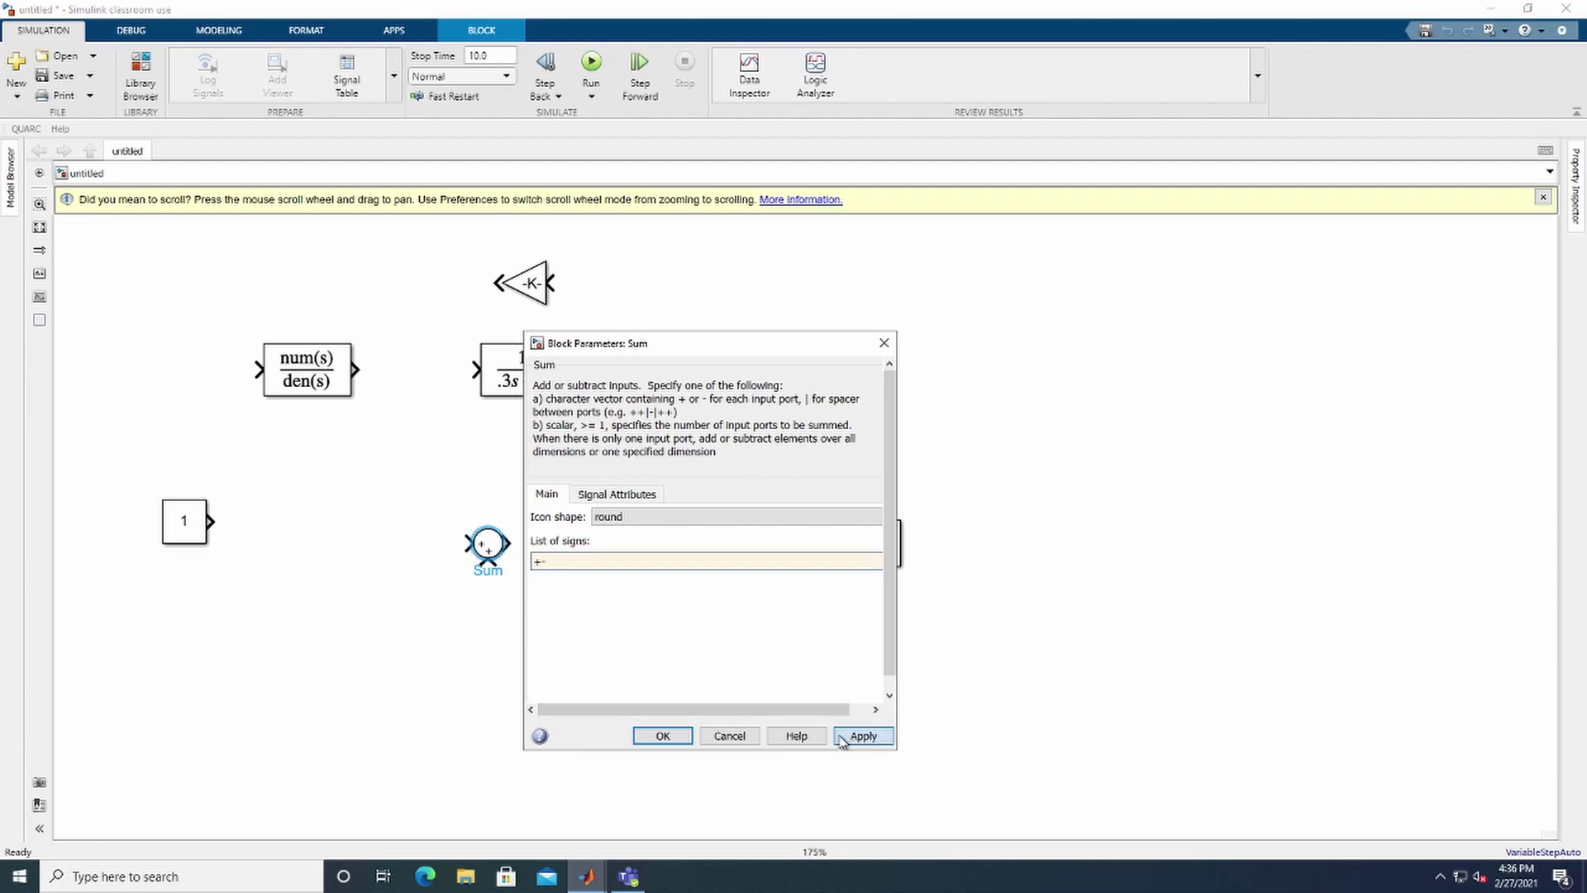
{"action": "left_click", "coordinate": [662, 735]}
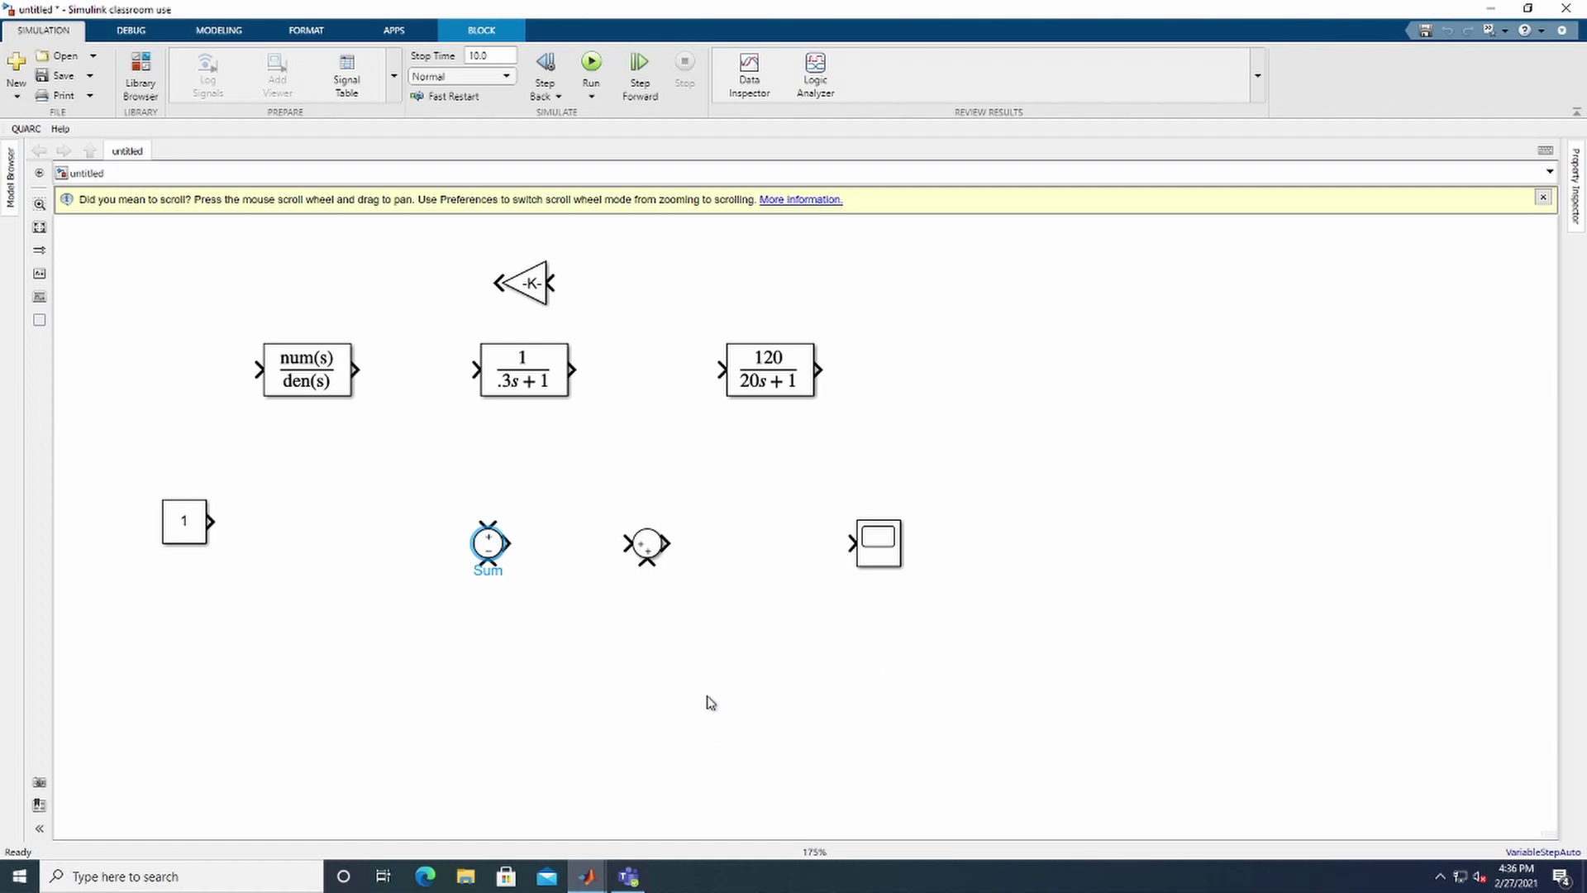
Move the +- Sum block in front of the first Transfer Fcn block and the Constant block to its upper left
{"action": "left_click_drag", "start_coordinate": [492, 544], "coordinate": [176, 373]}
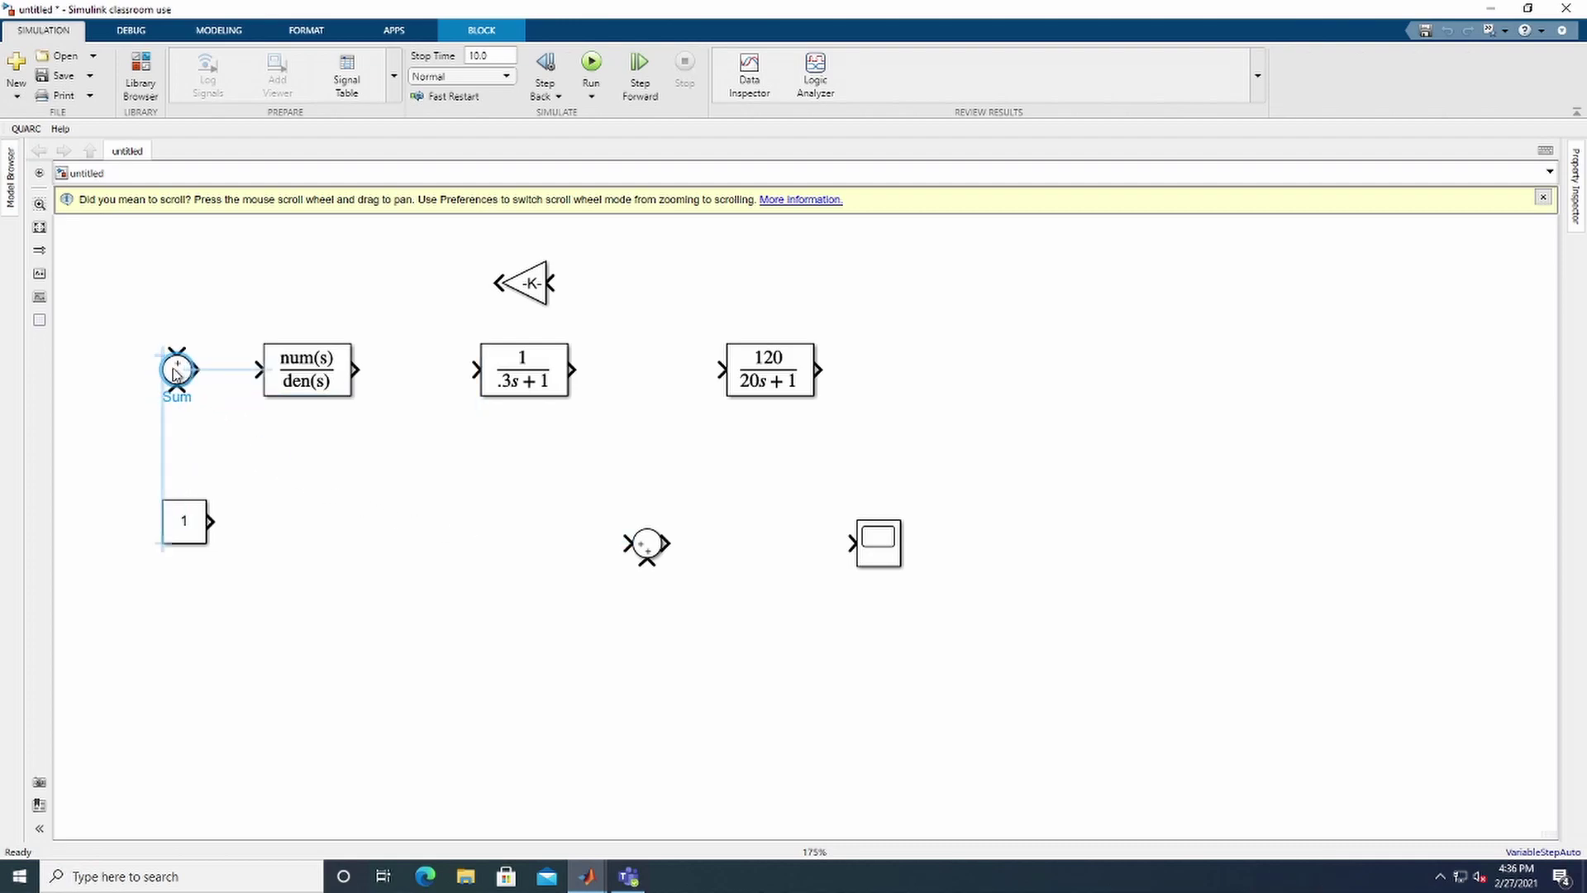
{"action": "left_click_drag", "start_coordinate": [183, 521], "coordinate": [121, 291]}
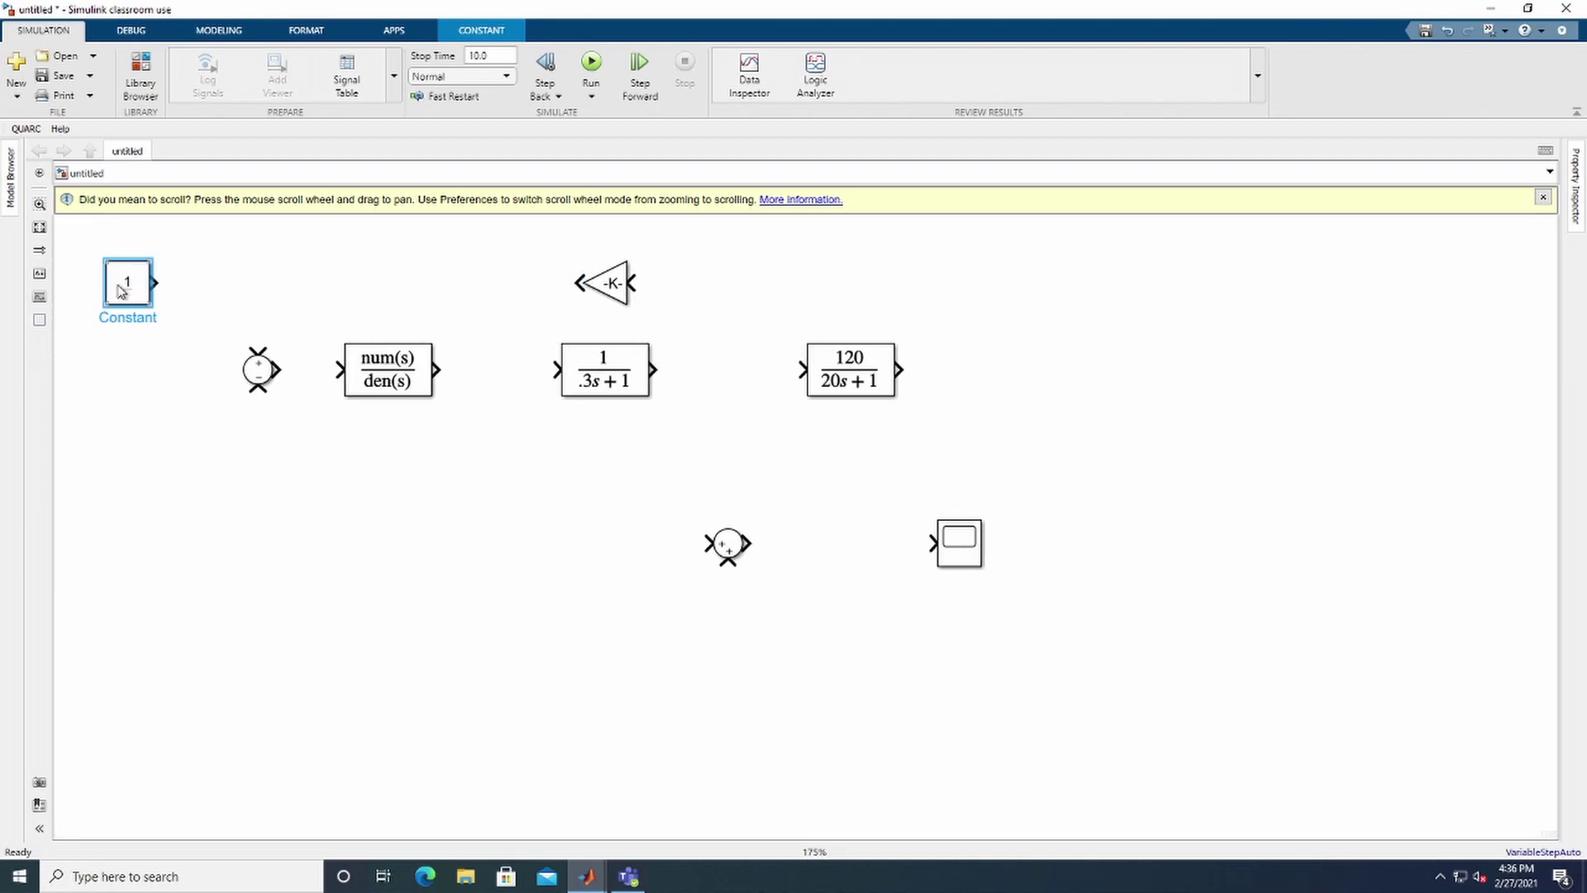
Connect the Constant block to the Sum block's plus input and the Gain block's output to its minus input
{"action": "left_click", "coordinate": [259, 343], "text": "ctrl"}
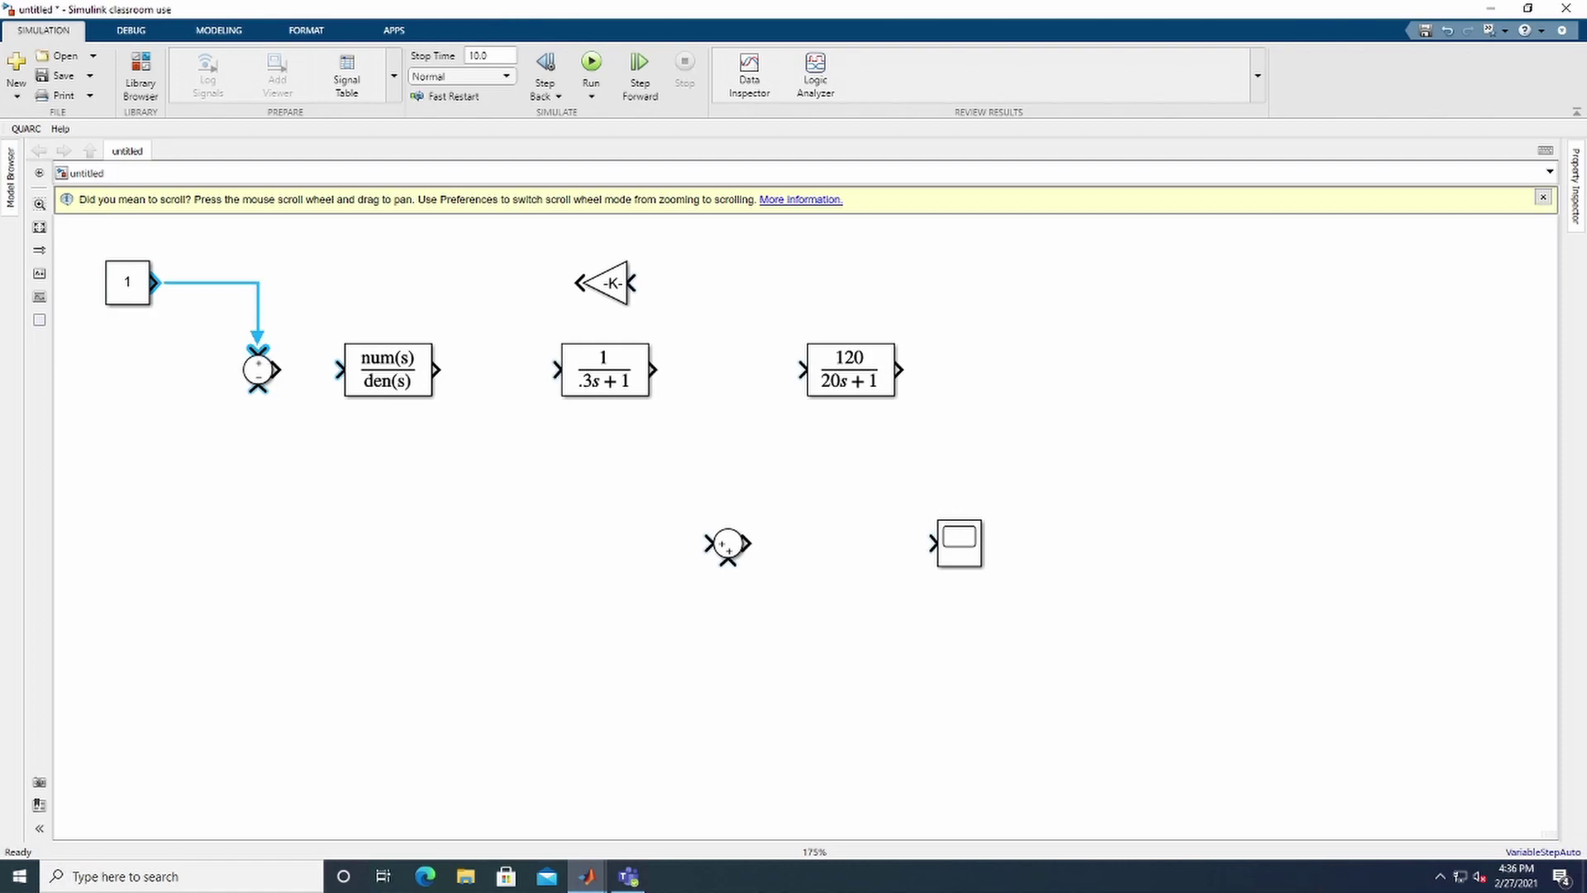
{"action": "left_click", "coordinate": [258, 367]}
{"action": "left_click_drag", "start_coordinate": [258, 389], "coordinate": [581, 284]}
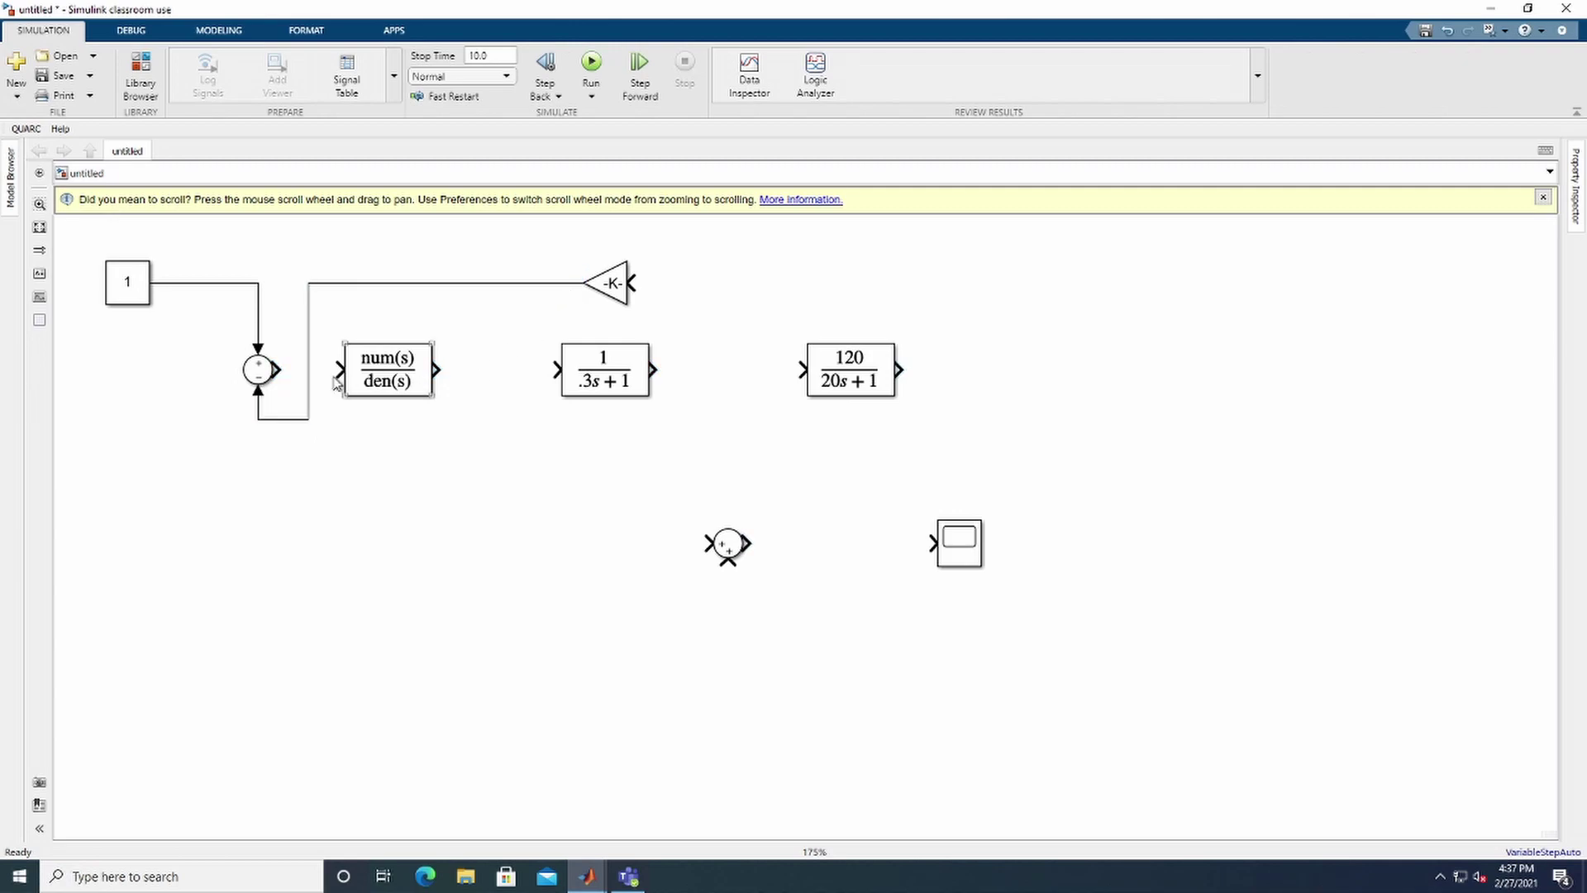
Connect the Sum block's output to the first Transfer Fcn block and wire the three Transfer Fcn blocks in series
{"action": "left_click_drag", "start_coordinate": [277, 370], "coordinate": [339, 370]}
{"action": "left_click_drag", "start_coordinate": [436, 369], "coordinate": [557, 369]}
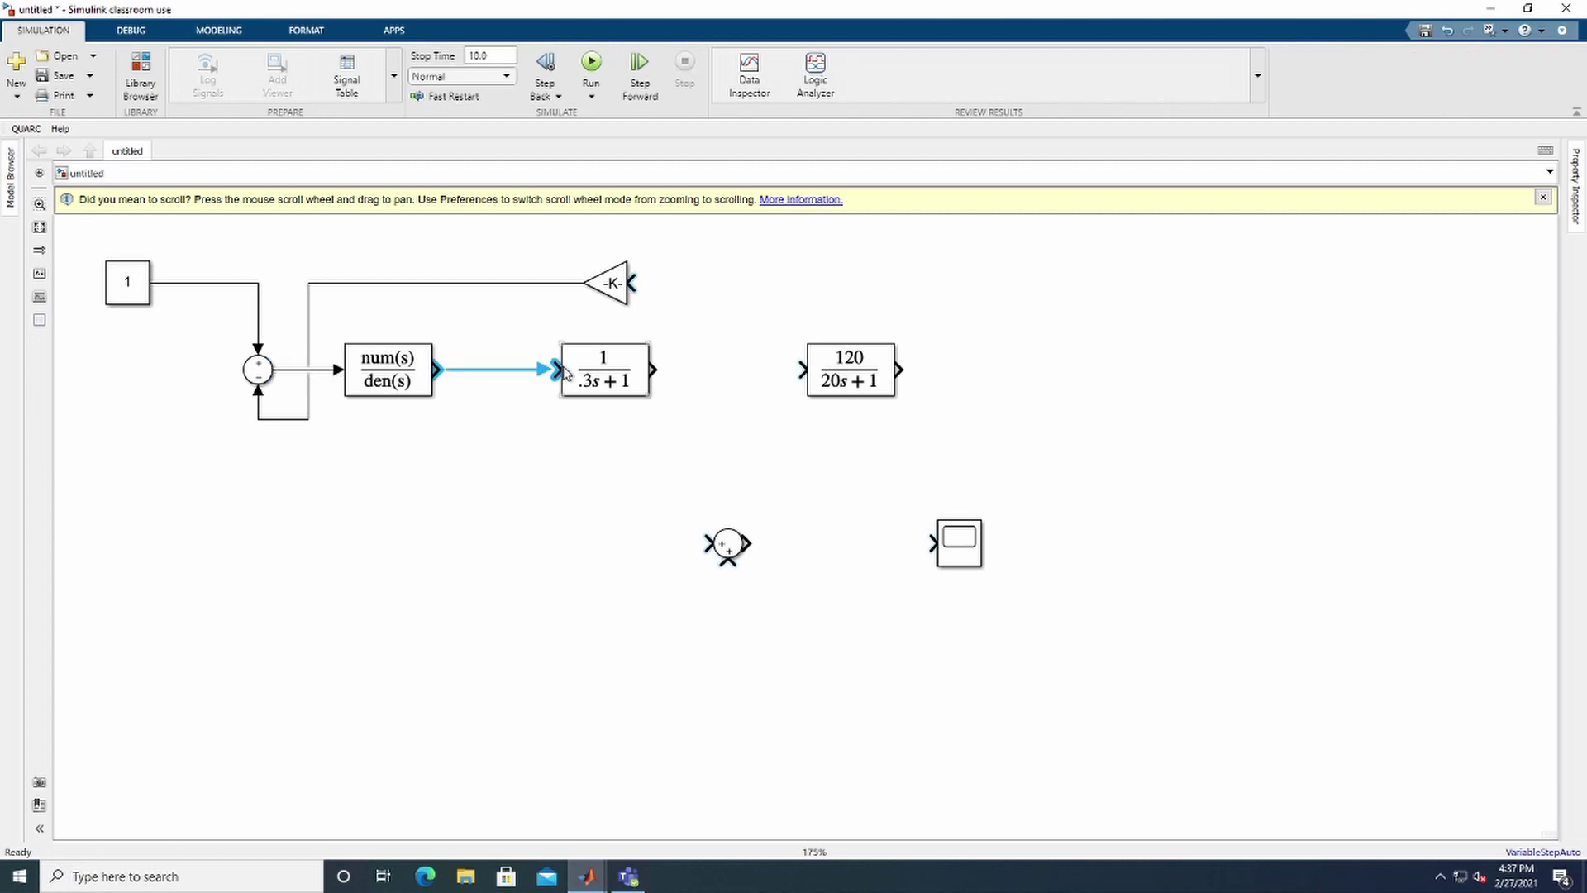
{"action": "left_click_drag", "start_coordinate": [653, 370], "coordinate": [804, 371]}
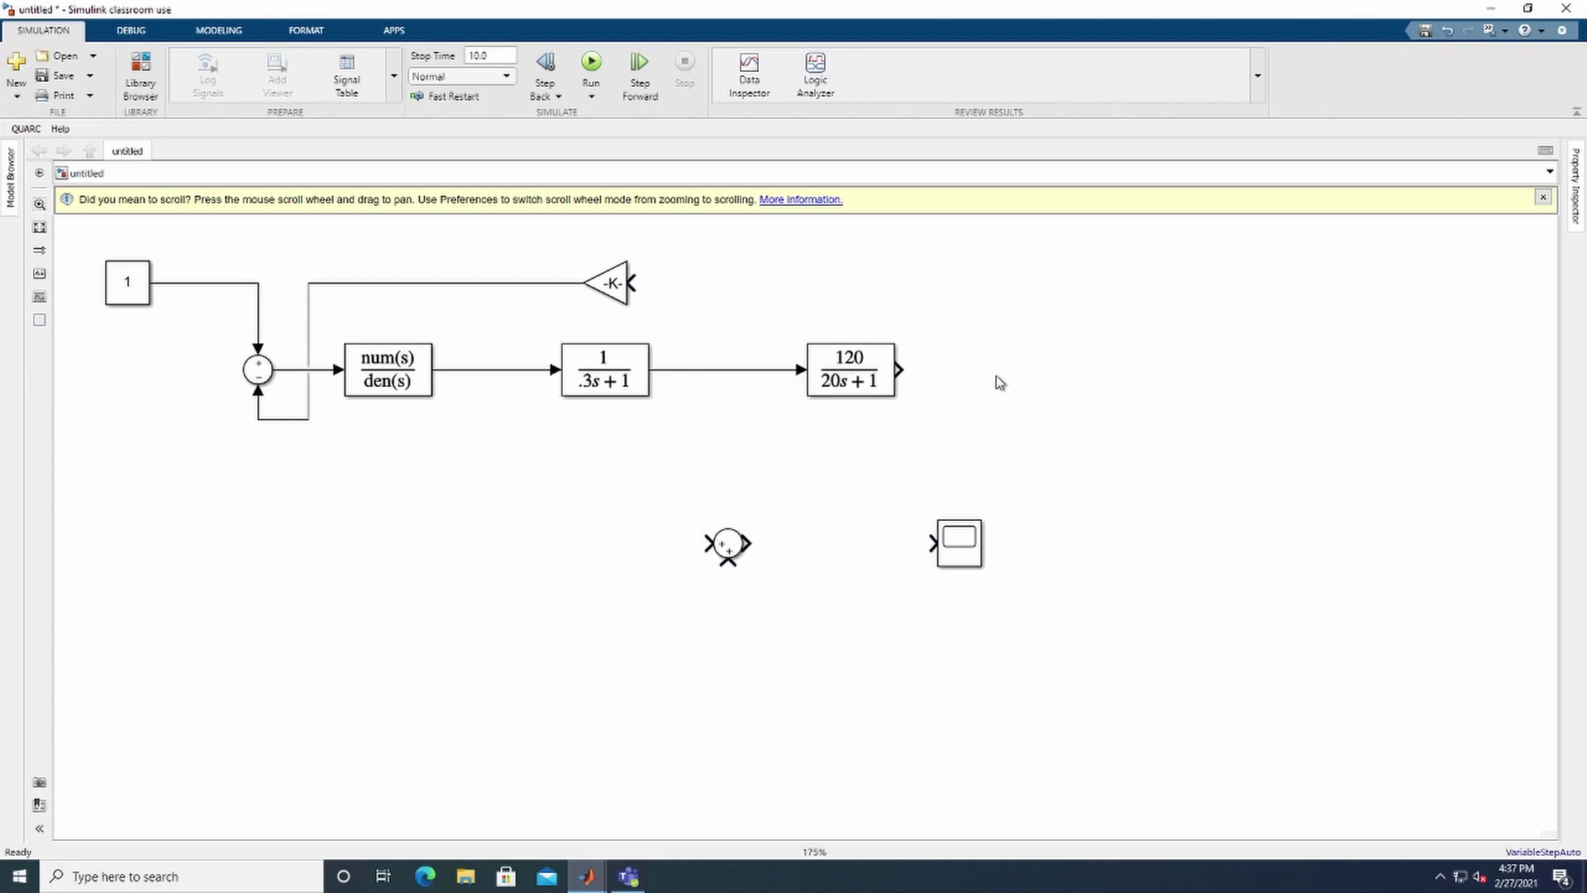
Place the Scope on the output of the 120/(20s+1) block and branch that output line to the Gain block's input
{"action": "left_click_drag", "start_coordinate": [974, 539], "coordinate": [1046, 364]}
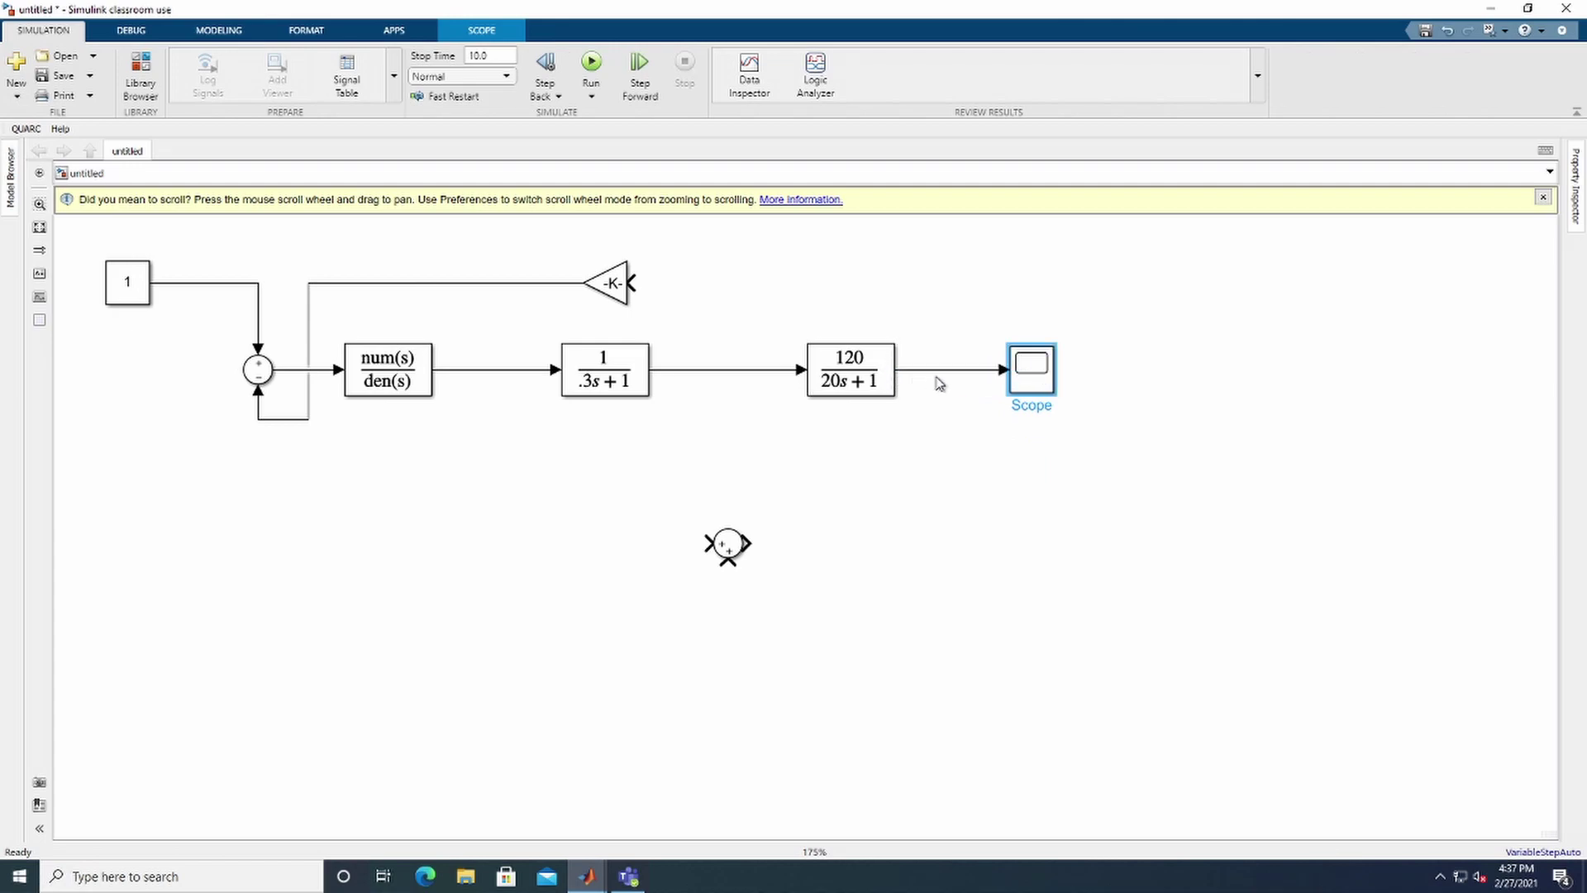
{"action": "left_click", "coordinate": [1010, 373]}
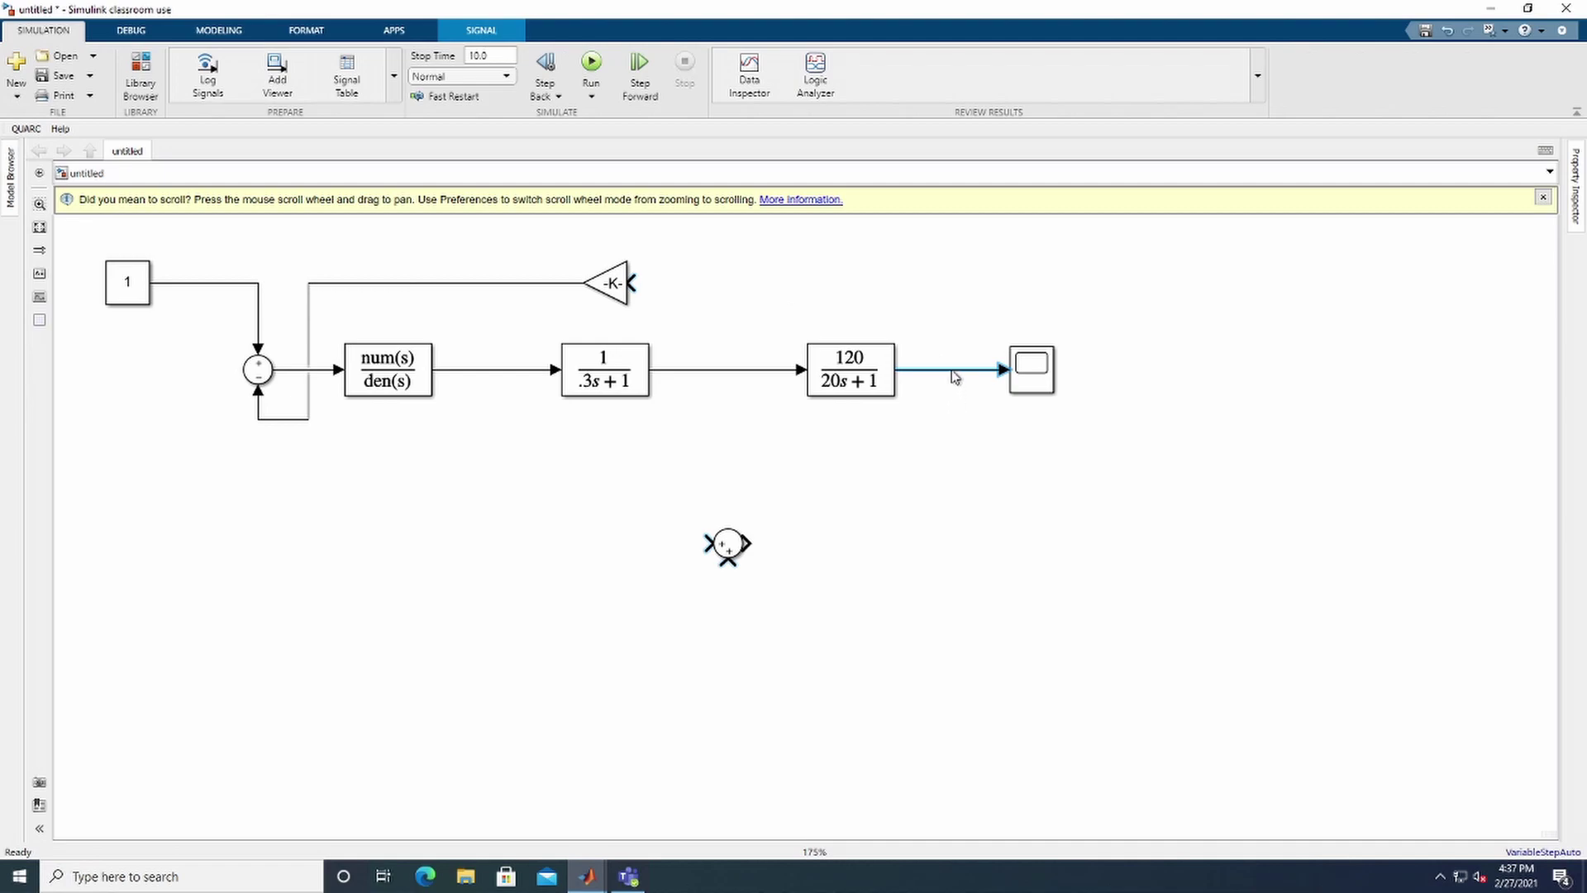
{"action": "left_click", "coordinate": [951, 374]}
{"action": "left_click_drag", "start_coordinate": [951, 374], "coordinate": [635, 282]}
{"action": "left_click", "coordinate": [833, 402]}
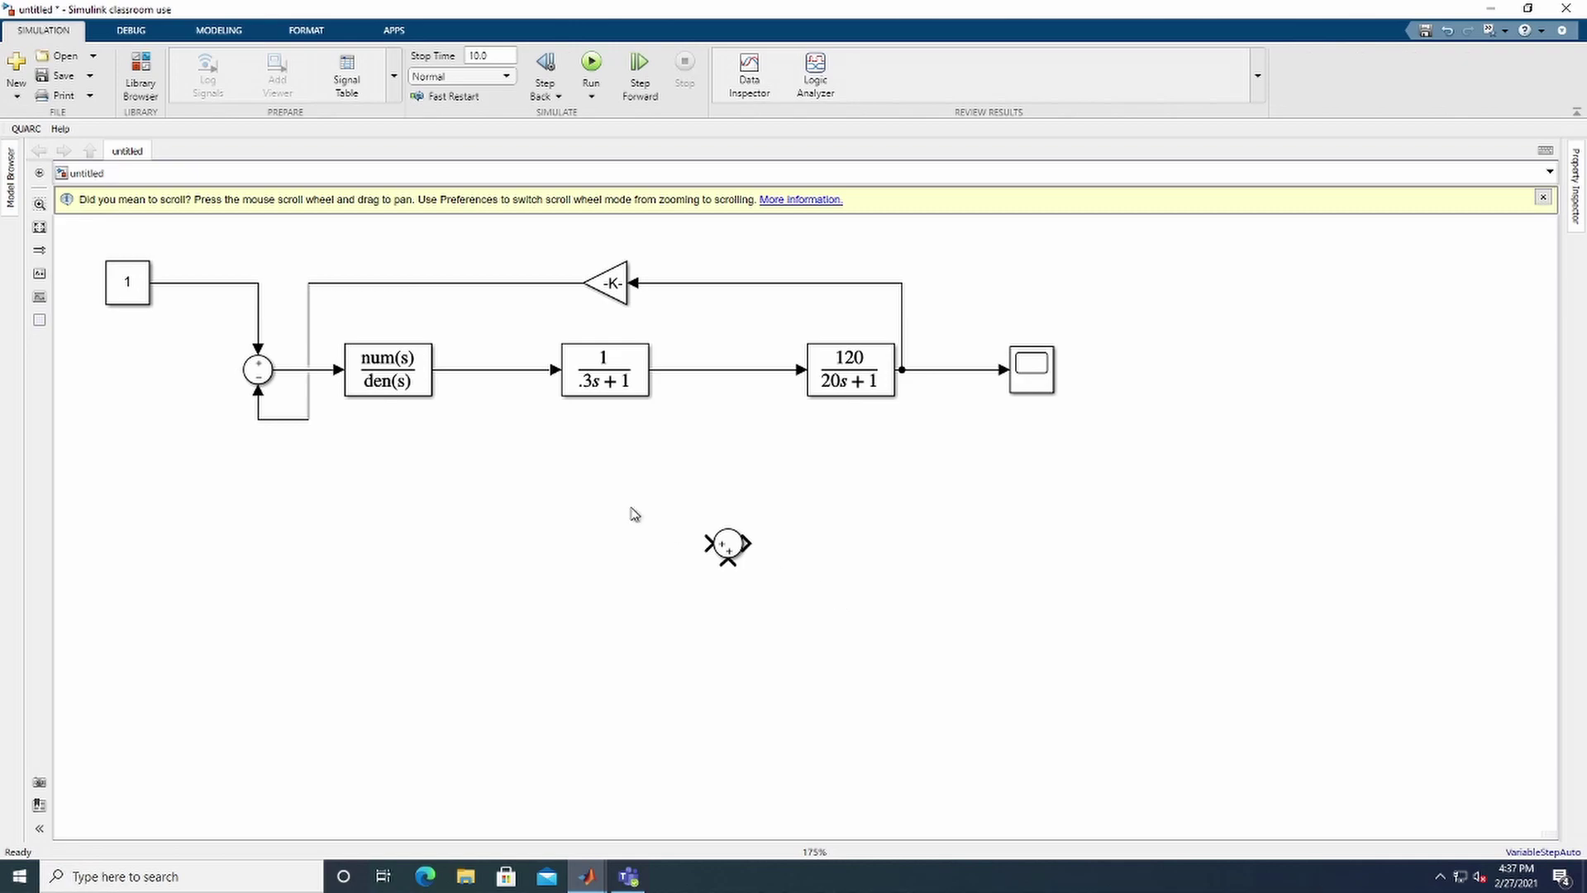
Set the Constant block's constant value to 0
{"action": "double_click", "coordinate": [137, 293]}
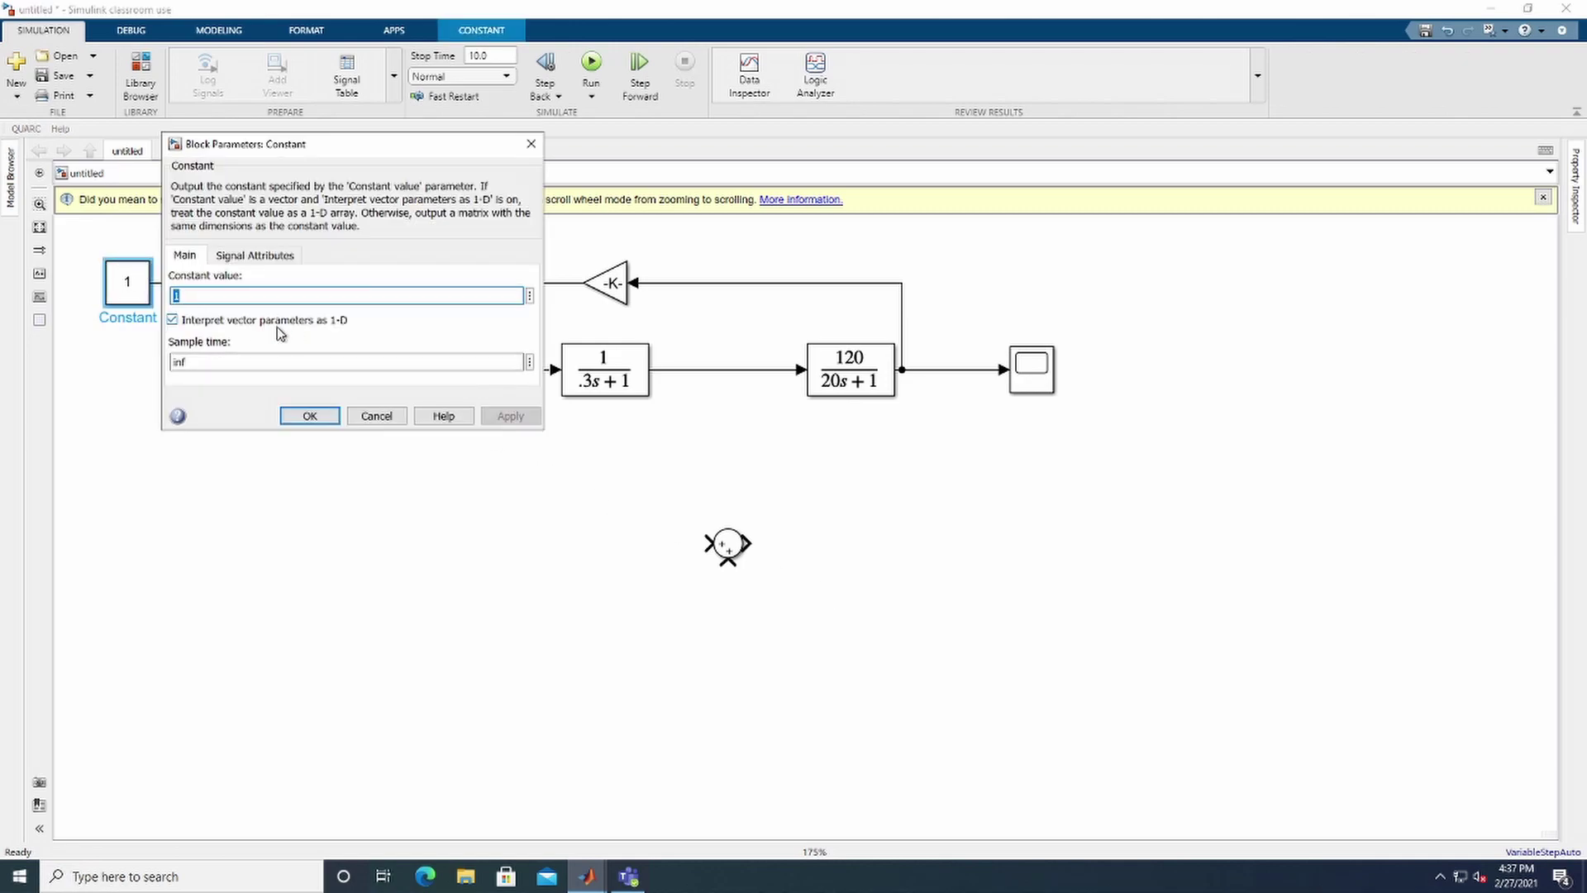
{"action": "type", "text": "0"}
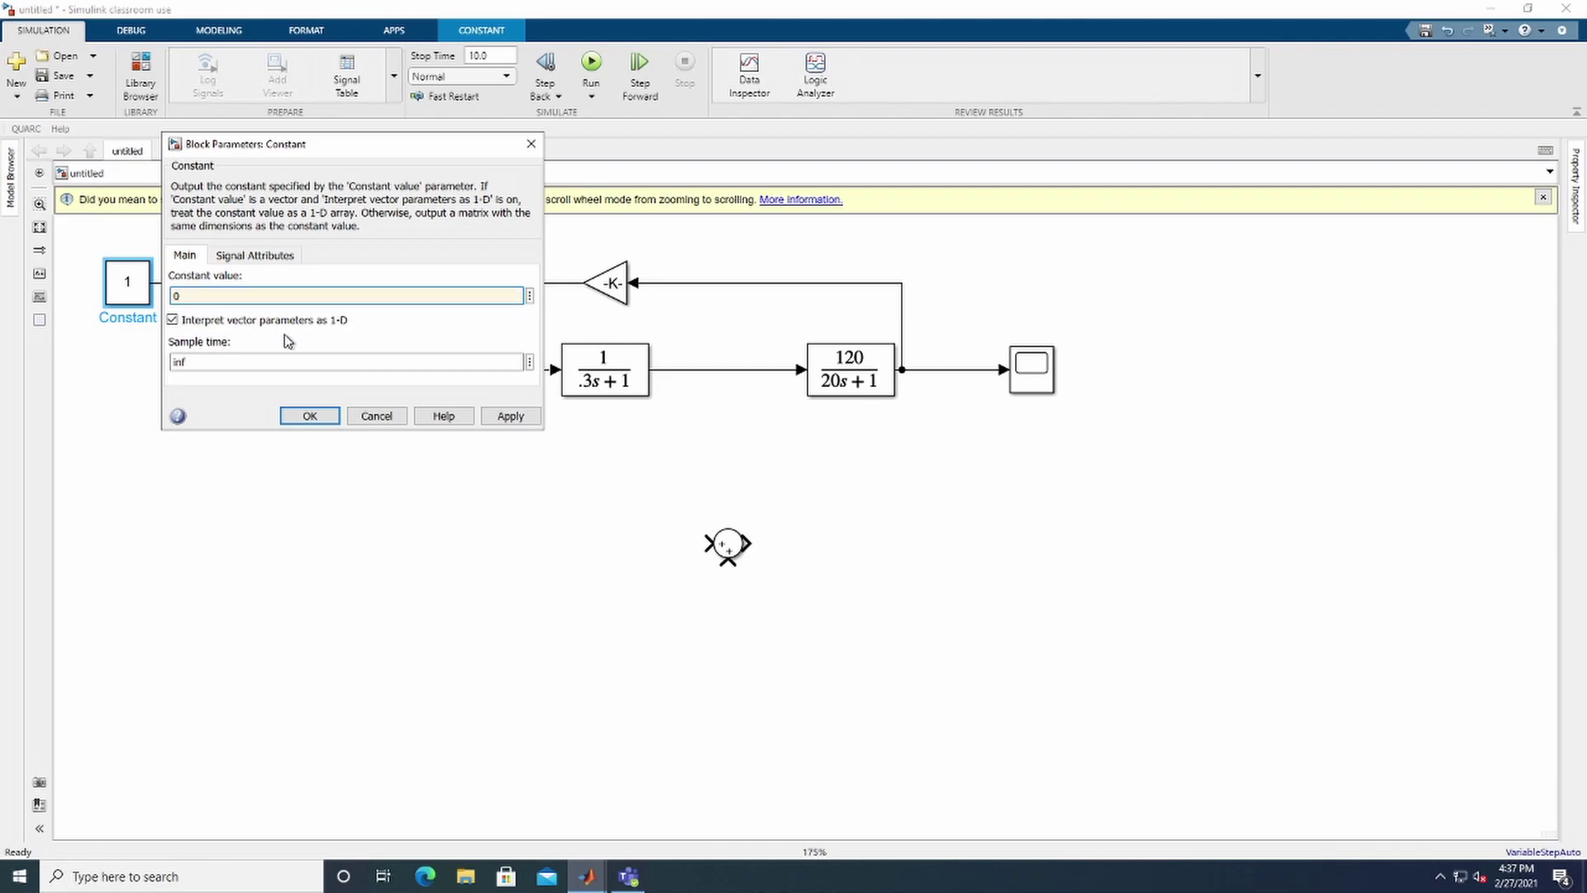
{"action": "left_click", "coordinate": [510, 415]}
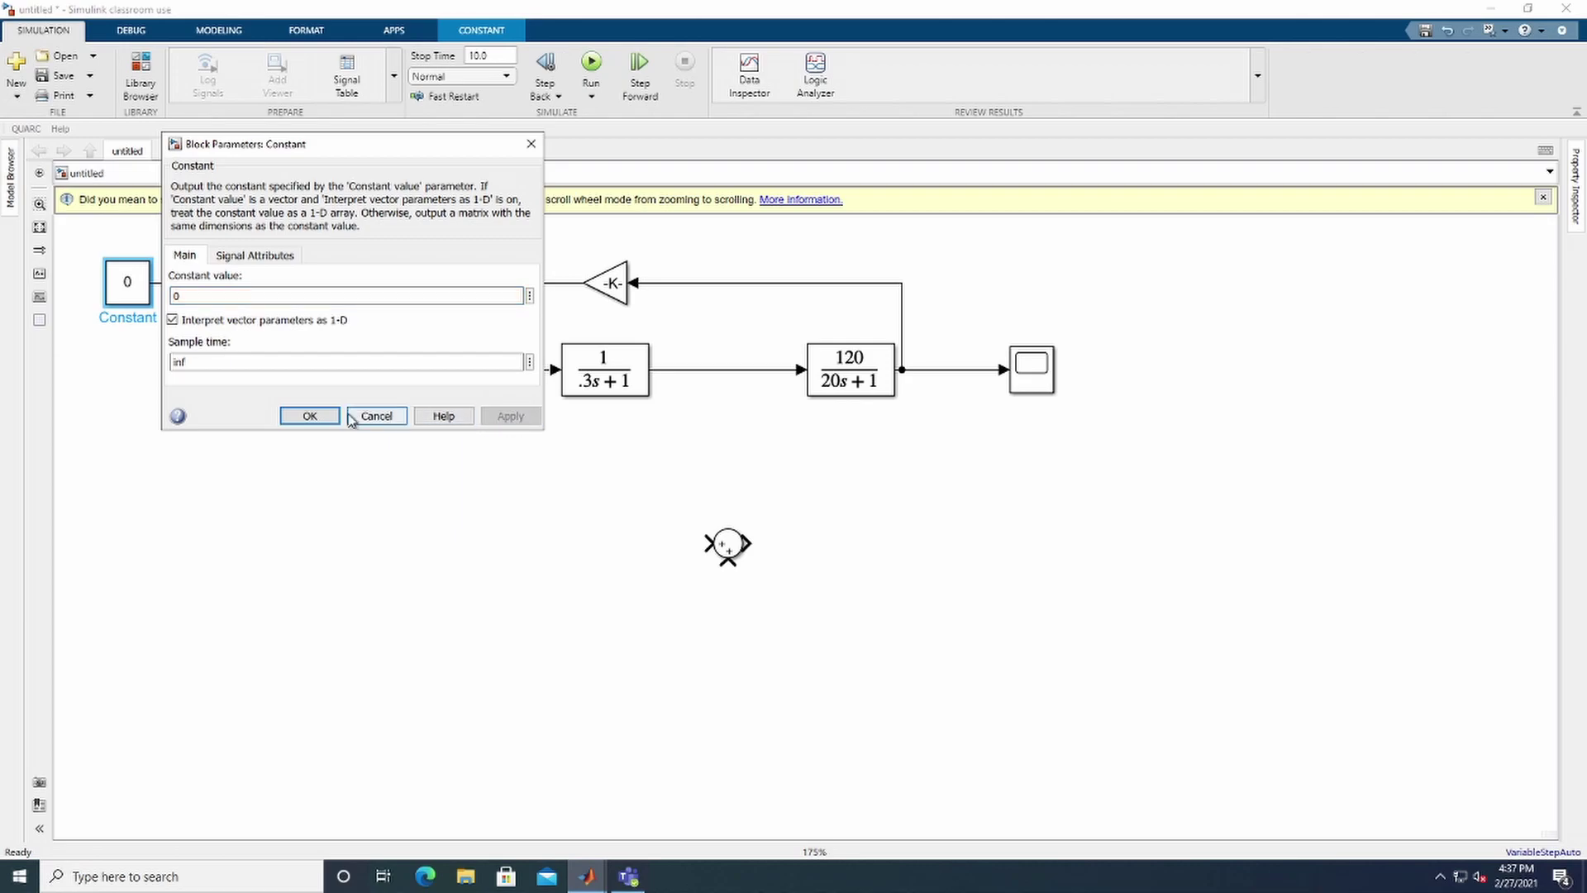
{"action": "left_click", "coordinate": [333, 418]}
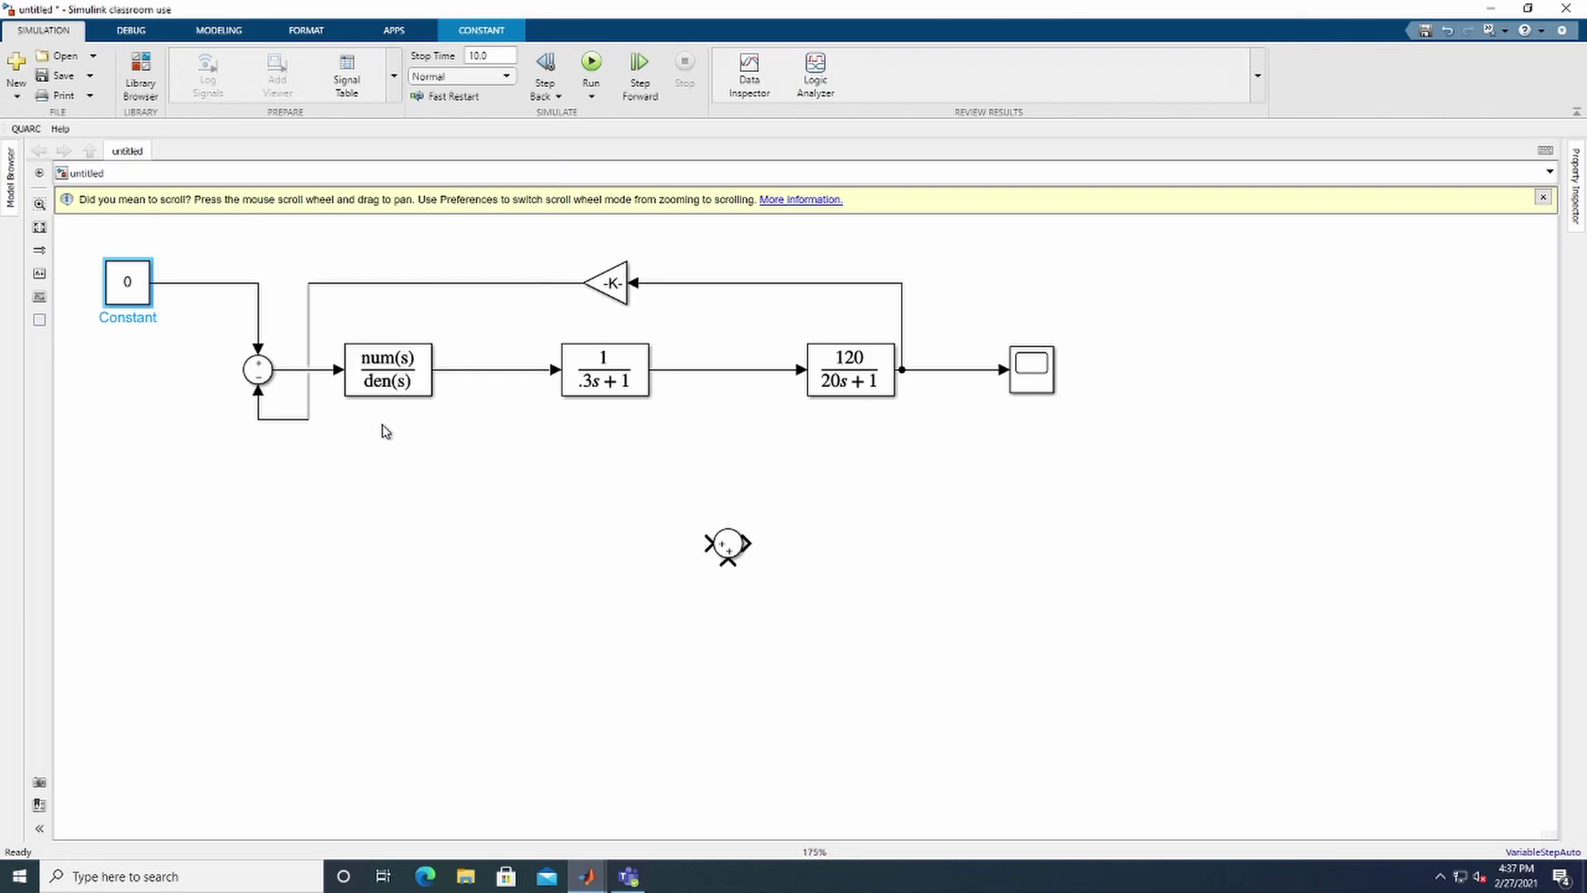
Run the simulation, view the response in the Scope and close the Scope window
{"action": "left_click", "coordinate": [591, 64]}
{"action": "left_click", "coordinate": [1048, 380]}
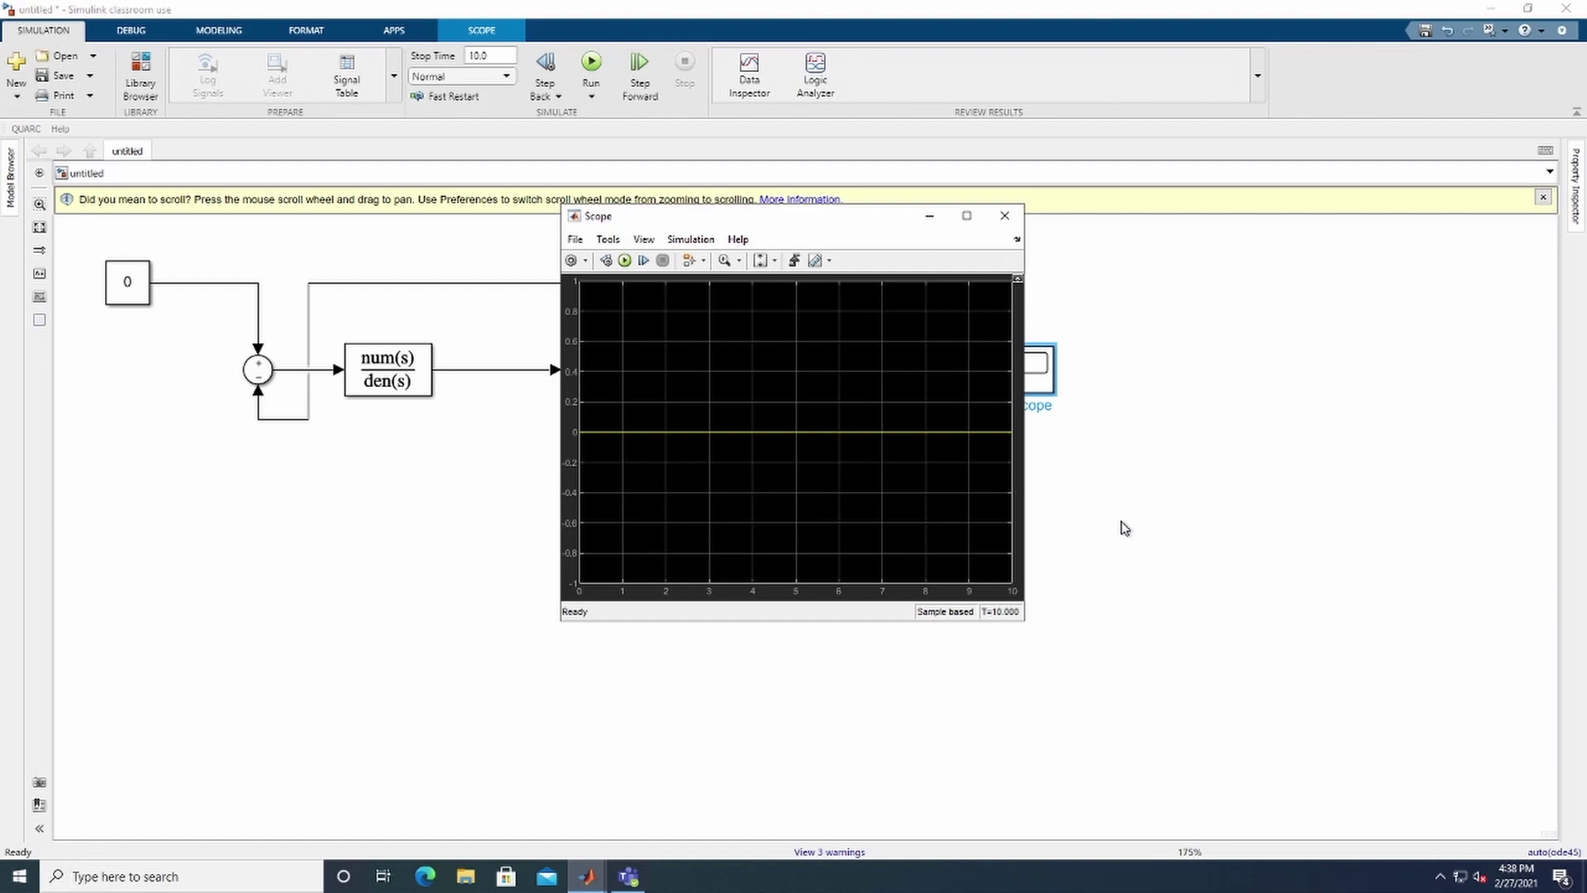
{"action": "left_click", "coordinate": [1005, 215]}
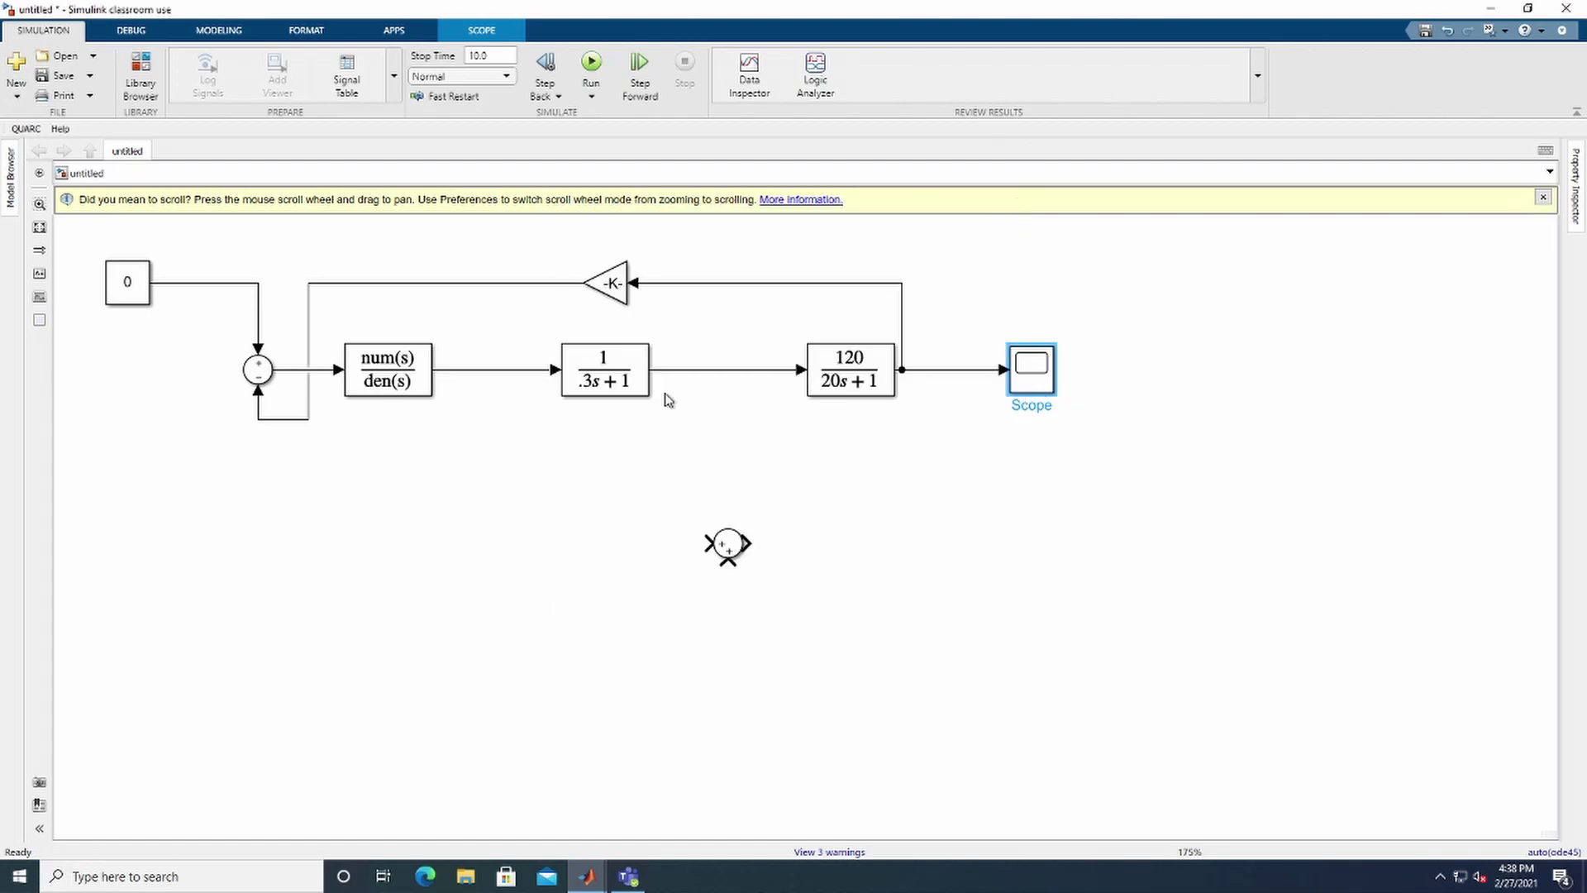
Find the Step block in the library and add it to the model below the 1/(.3s+1) block
{"action": "left_click", "coordinate": [142, 90]}
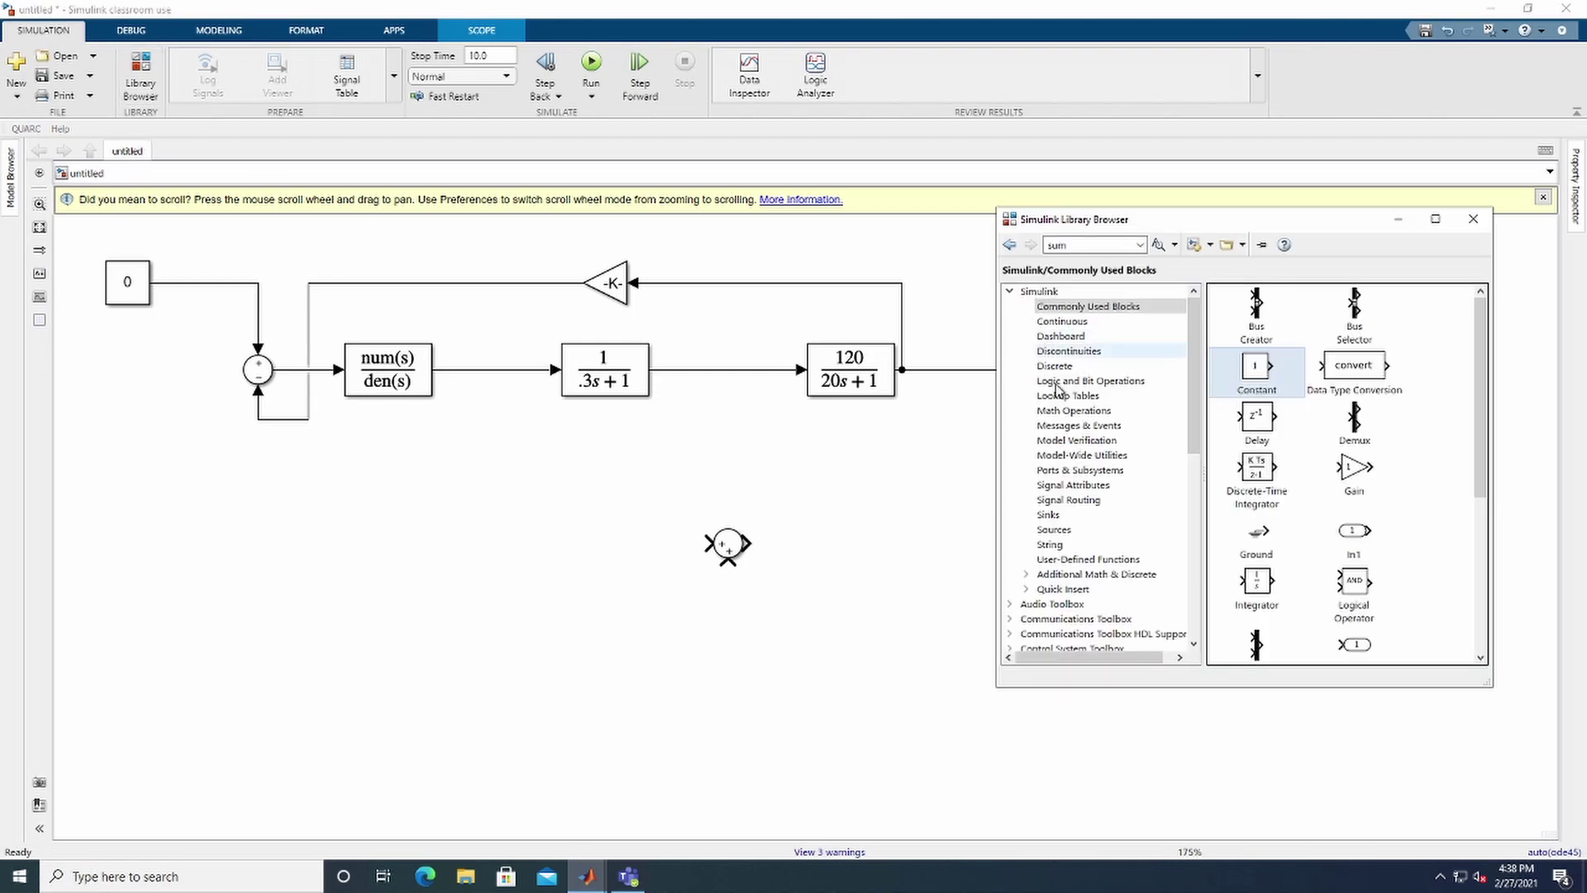
{"action": "left_click", "coordinate": [1110, 248]}
{"action": "key", "text": "BackSpace"}
{"action": "type", "text": "step"}
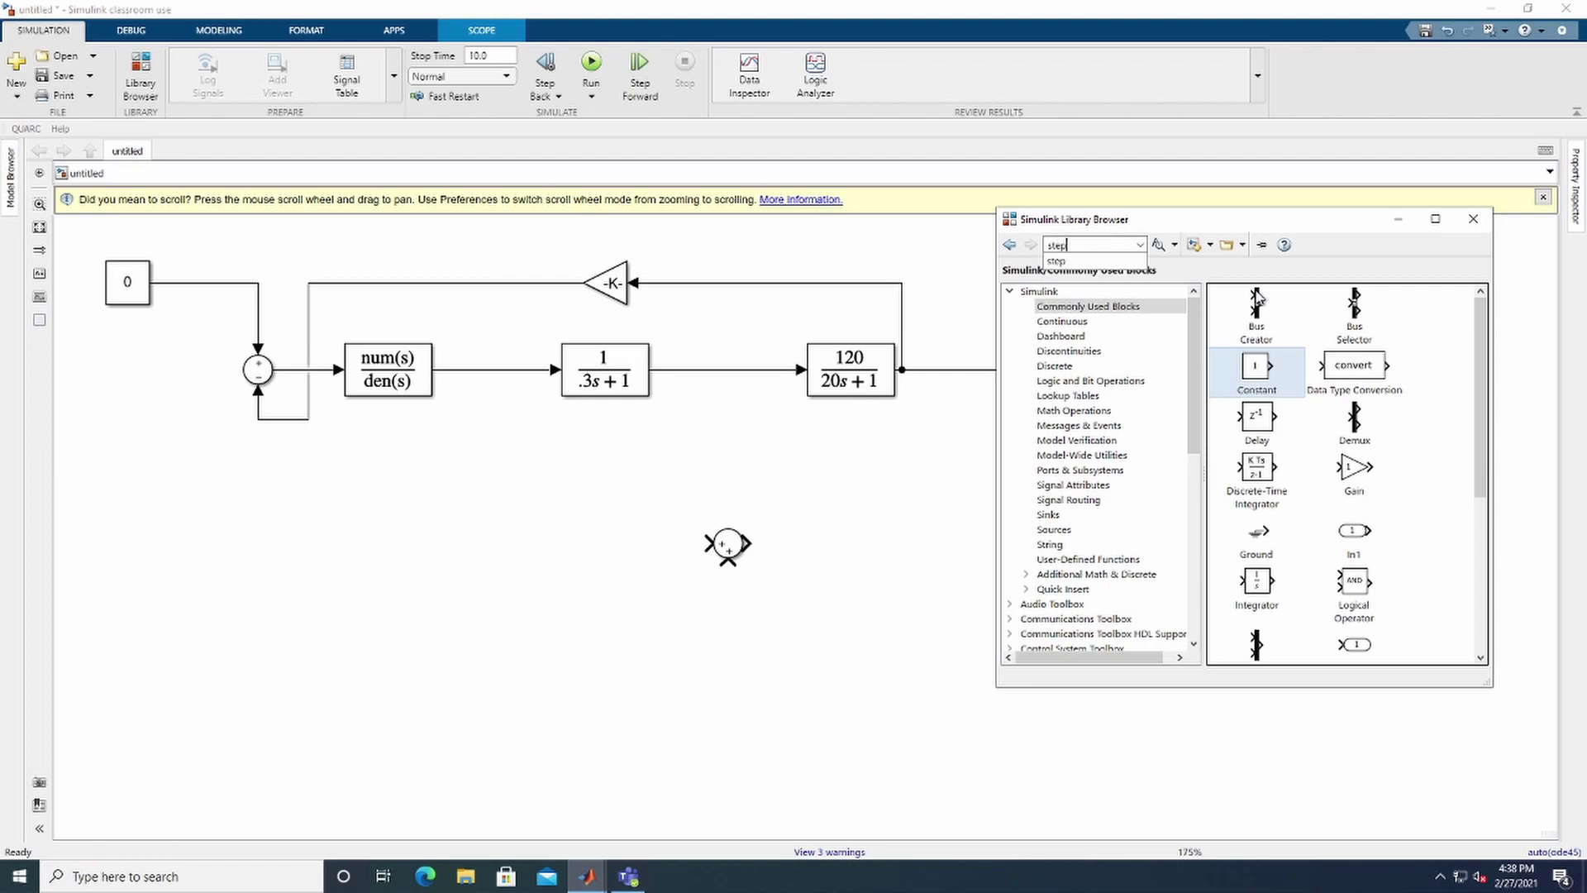
{"action": "key", "text": "Return"}
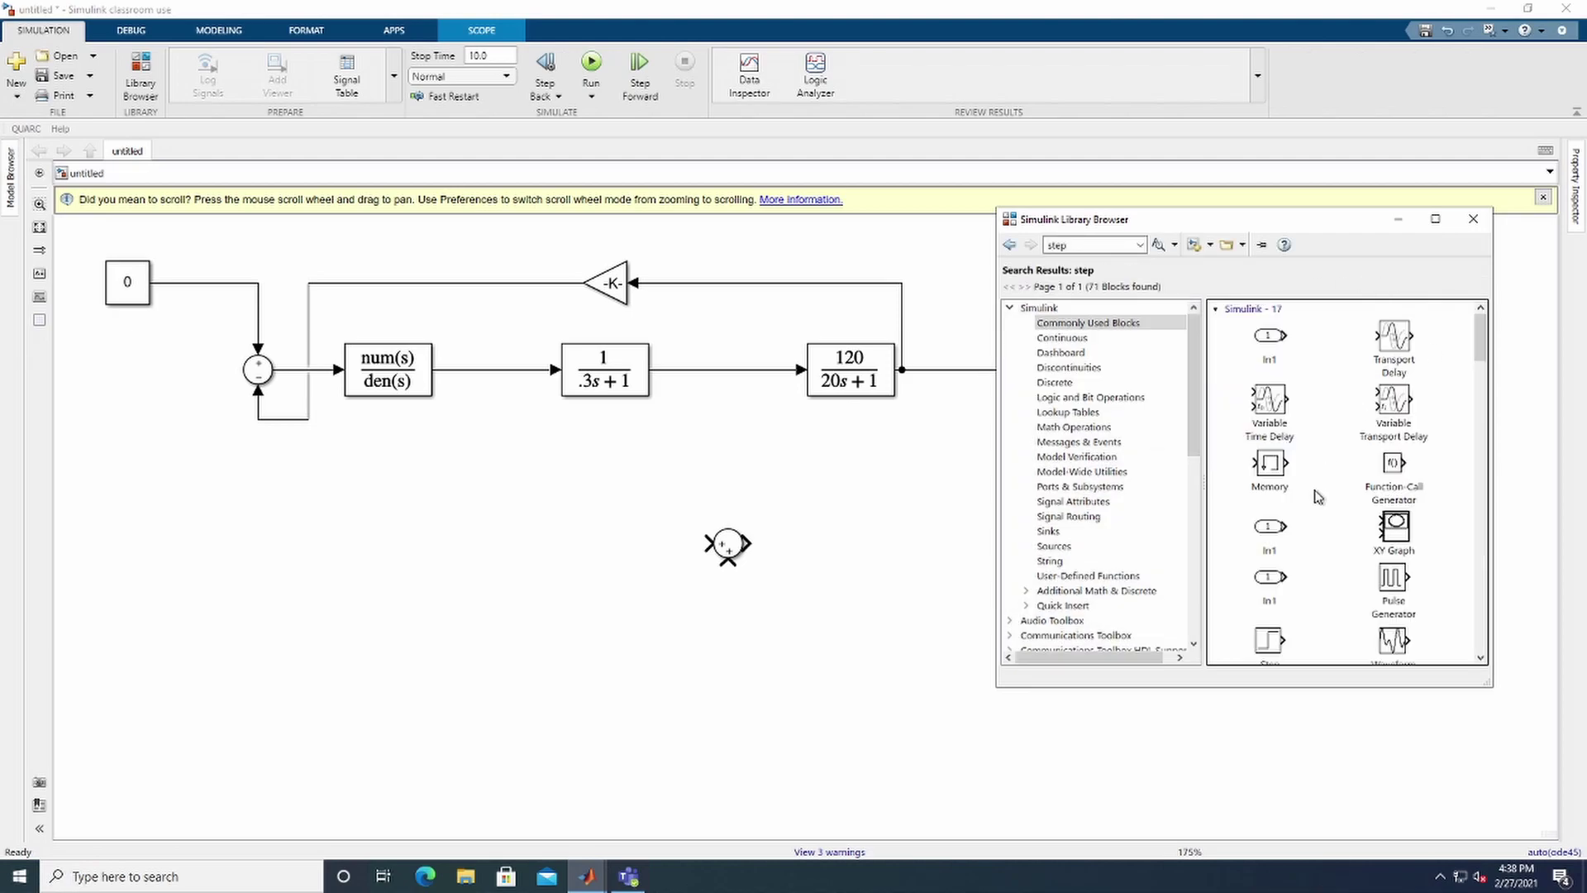
{"action": "scroll", "coordinate": [1319, 499], "scroll_direction": "down", "scroll_amount": 3}
{"action": "left_click_drag", "start_coordinate": [1270, 546], "coordinate": [604, 507]}
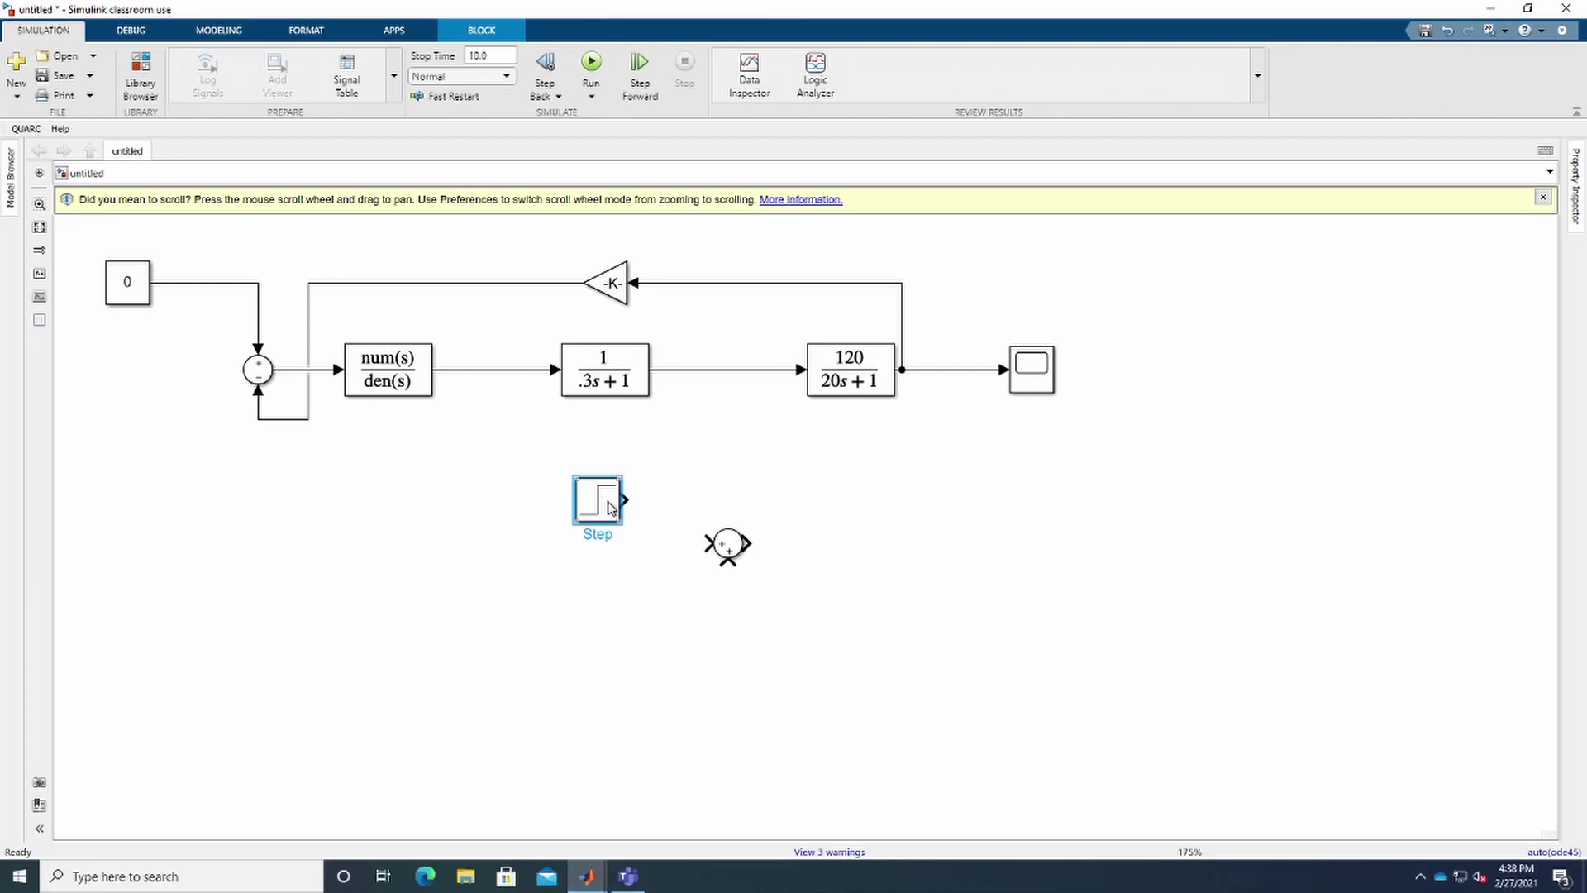
Set the Step block's final value to 0.02 and its step time to 0
{"action": "double_click", "coordinate": [609, 508]}
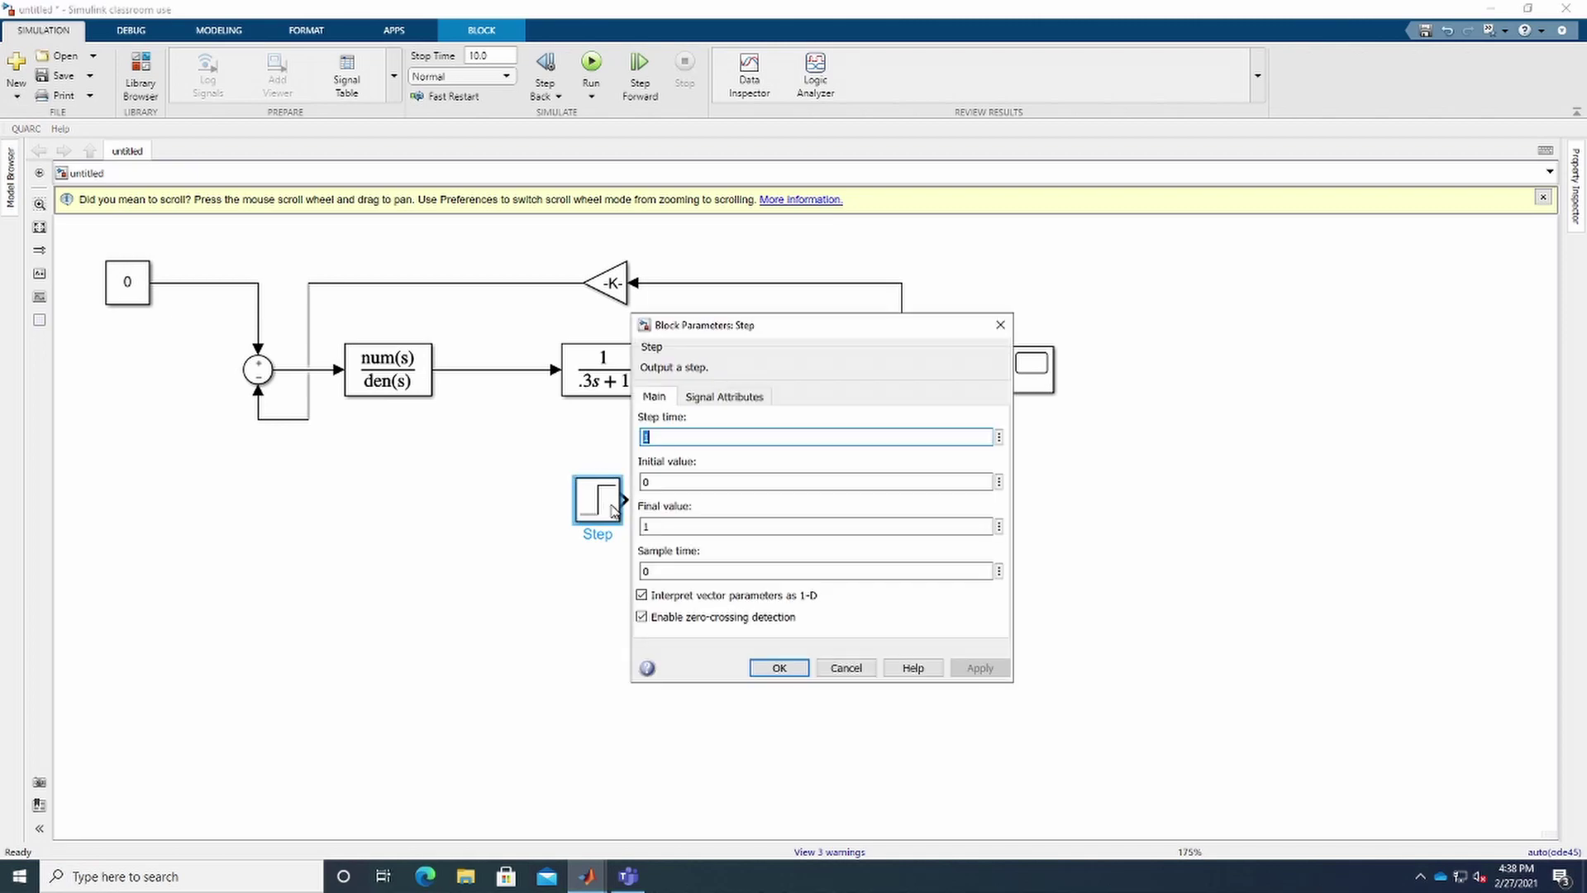
{"action": "left_click", "coordinate": [685, 527]}
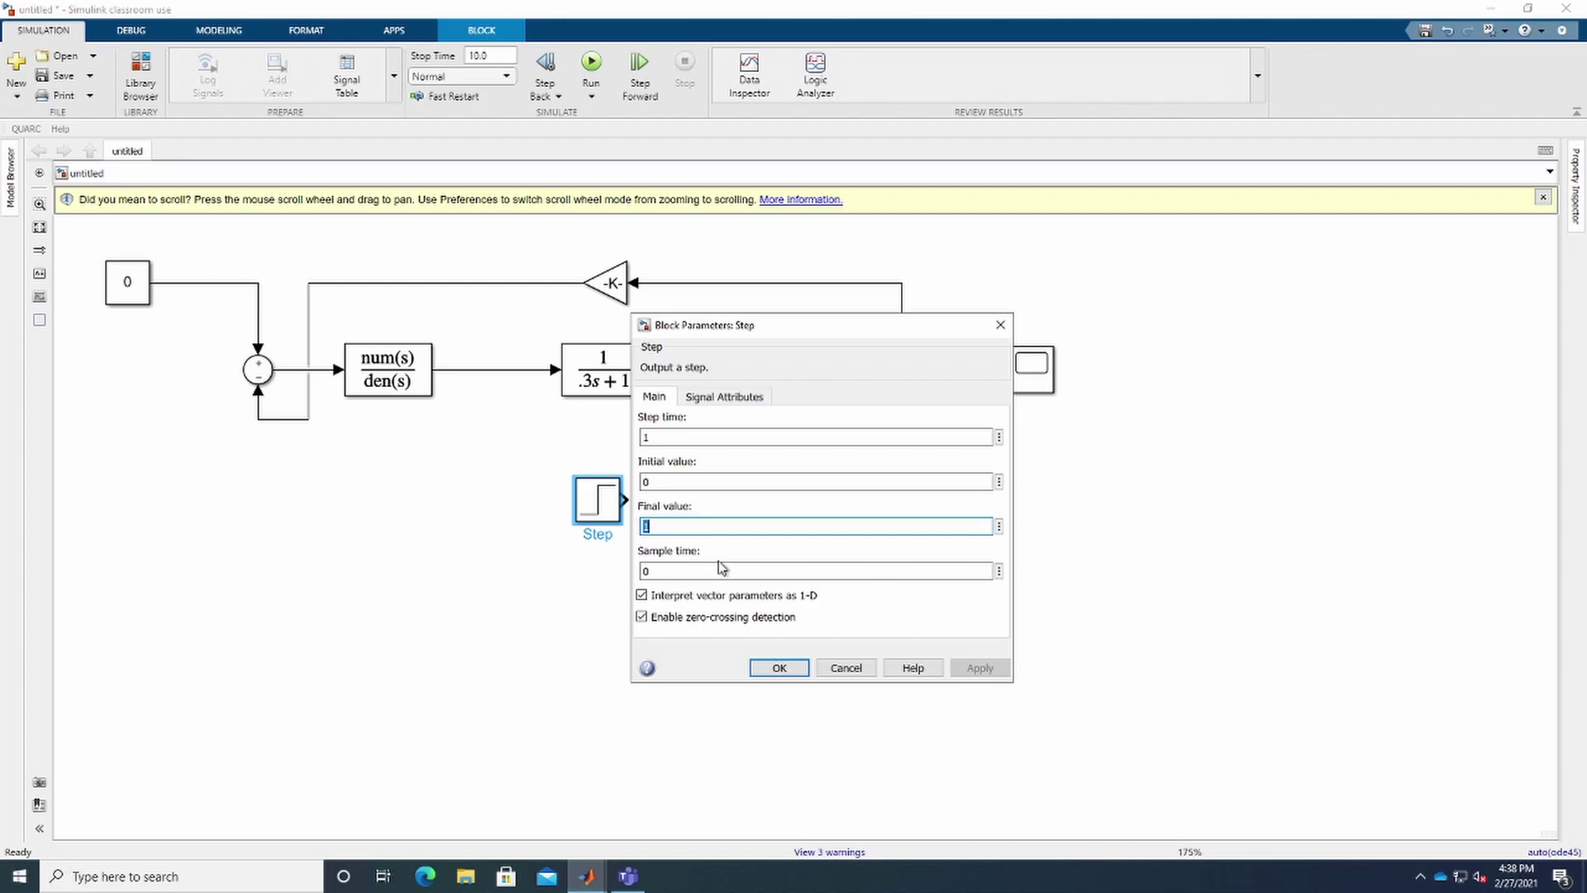
{"action": "key", "text": "Right"}
{"action": "type", "text": ".0"}
{"action": "key", "text": "BackSpace"}
{"action": "key", "text": "BackSpace"}
{"action": "key", "text": "BackSpace"}
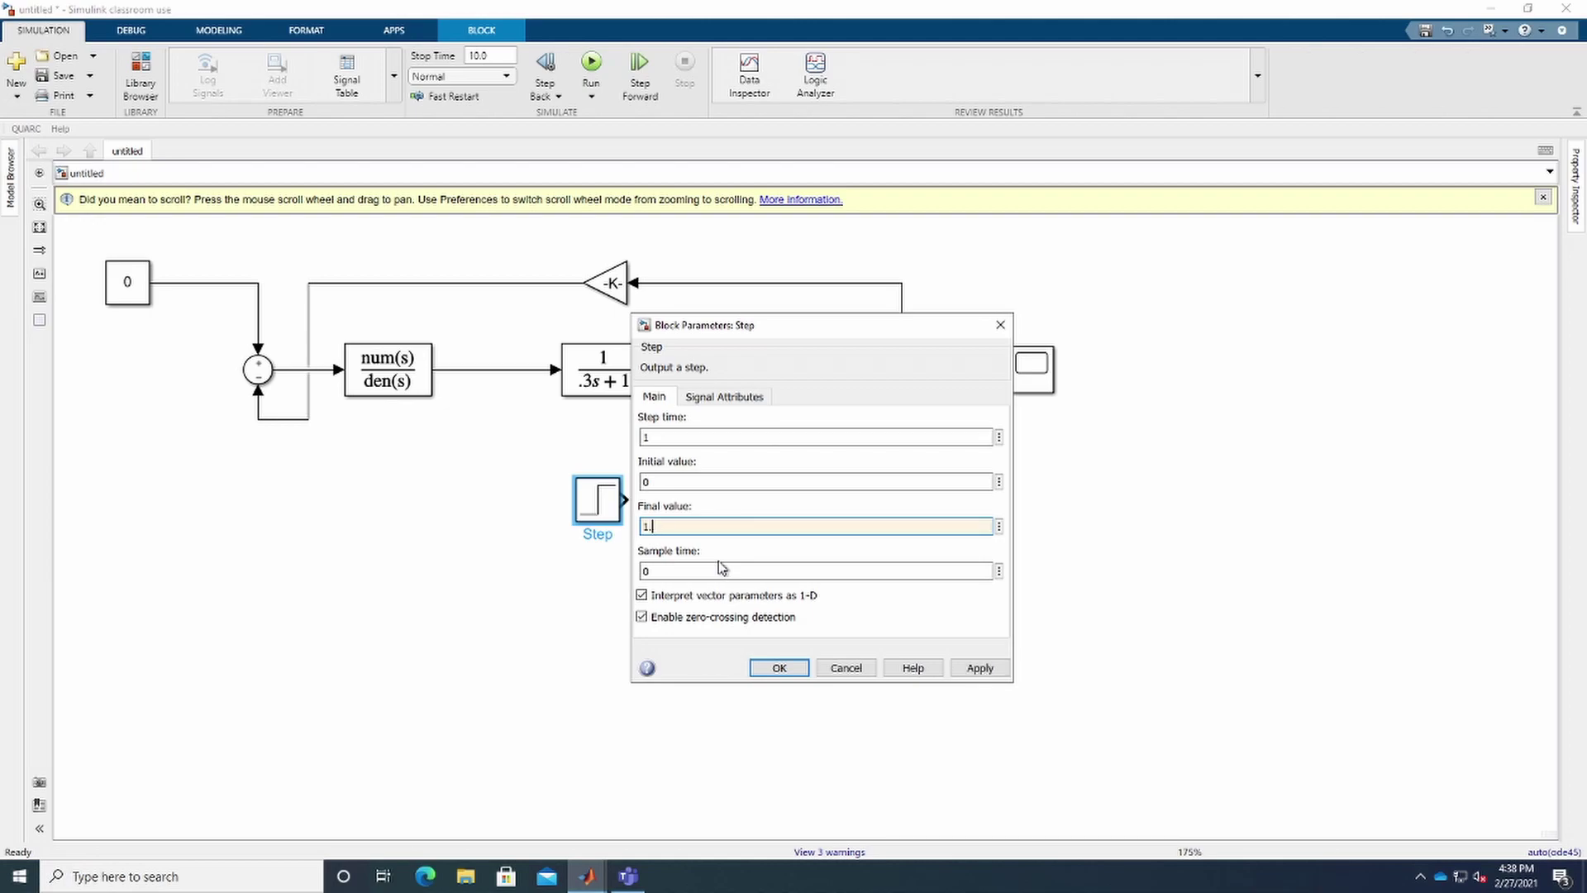
{"action": "type", "text": "0.02"}
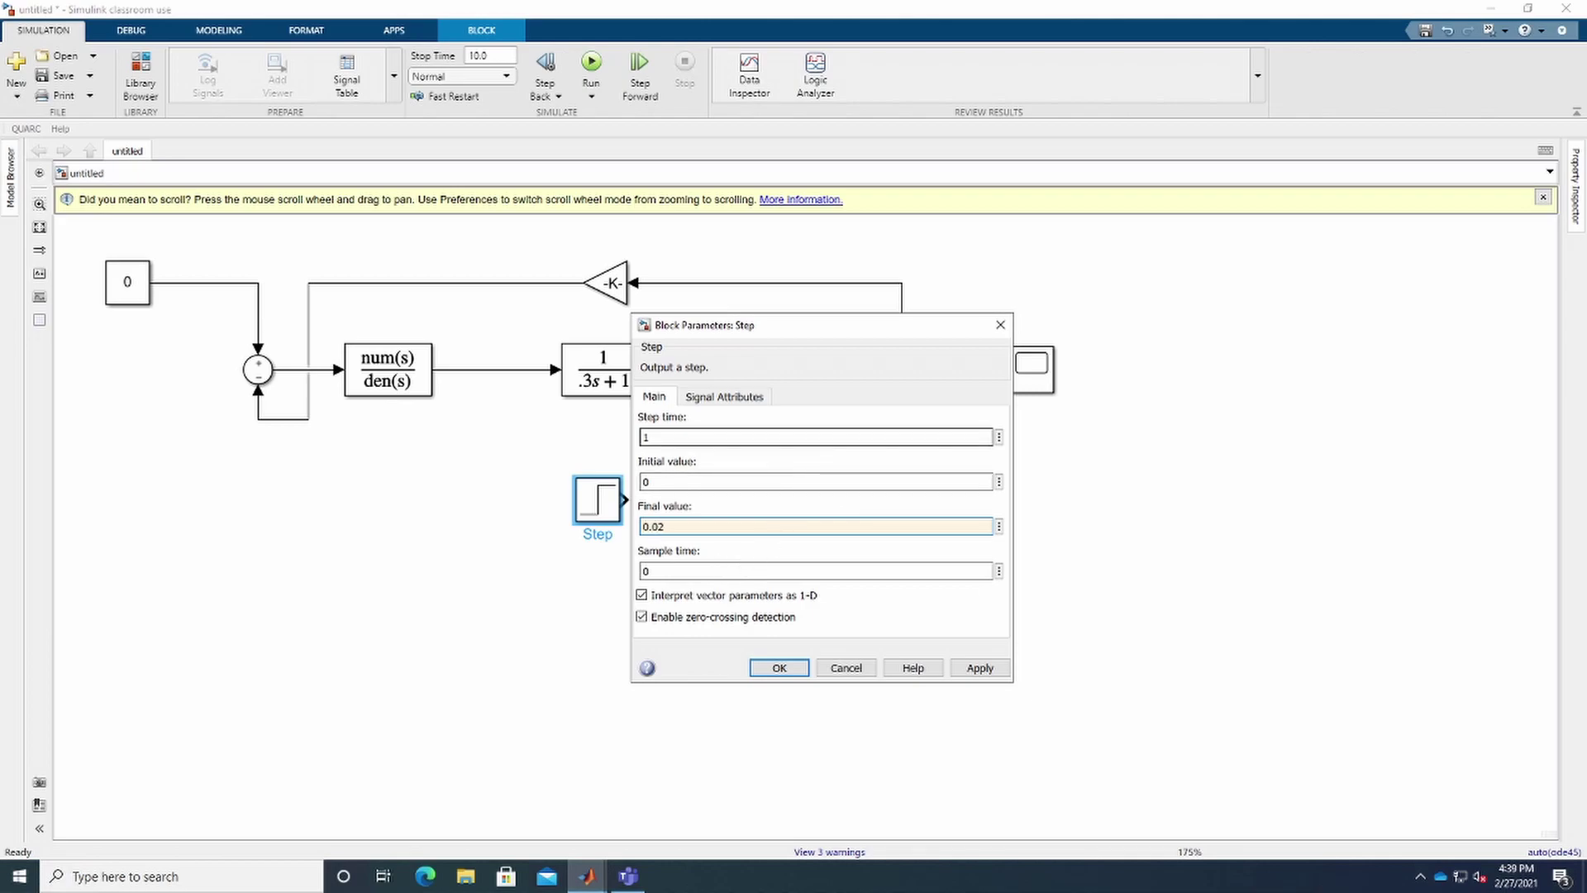
{"action": "left_click", "coordinate": [650, 437]}
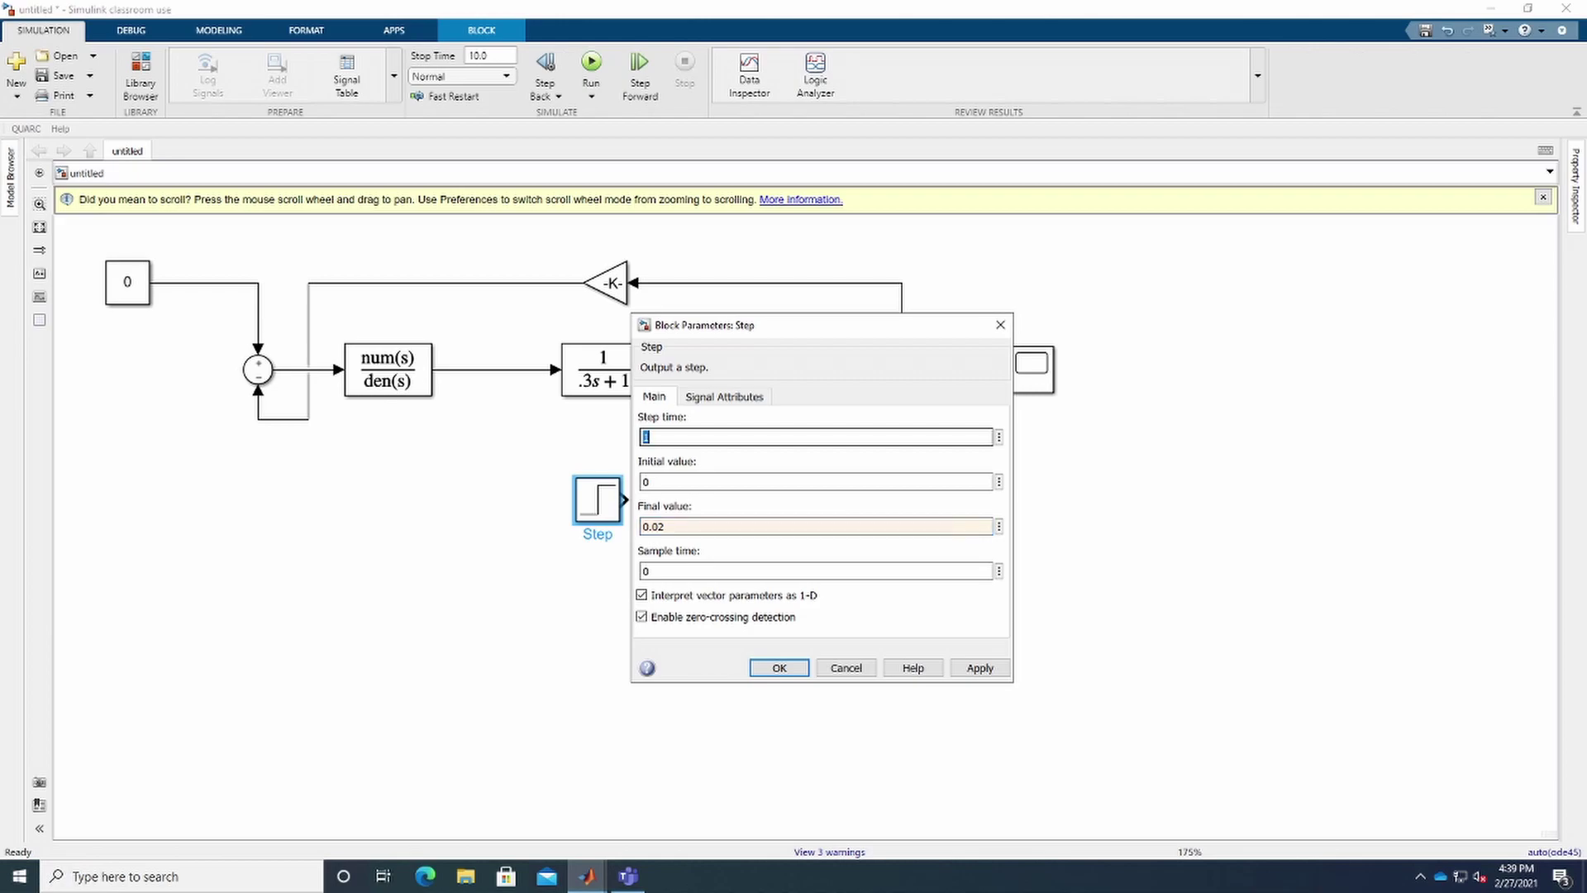
{"action": "type", "text": "0"}
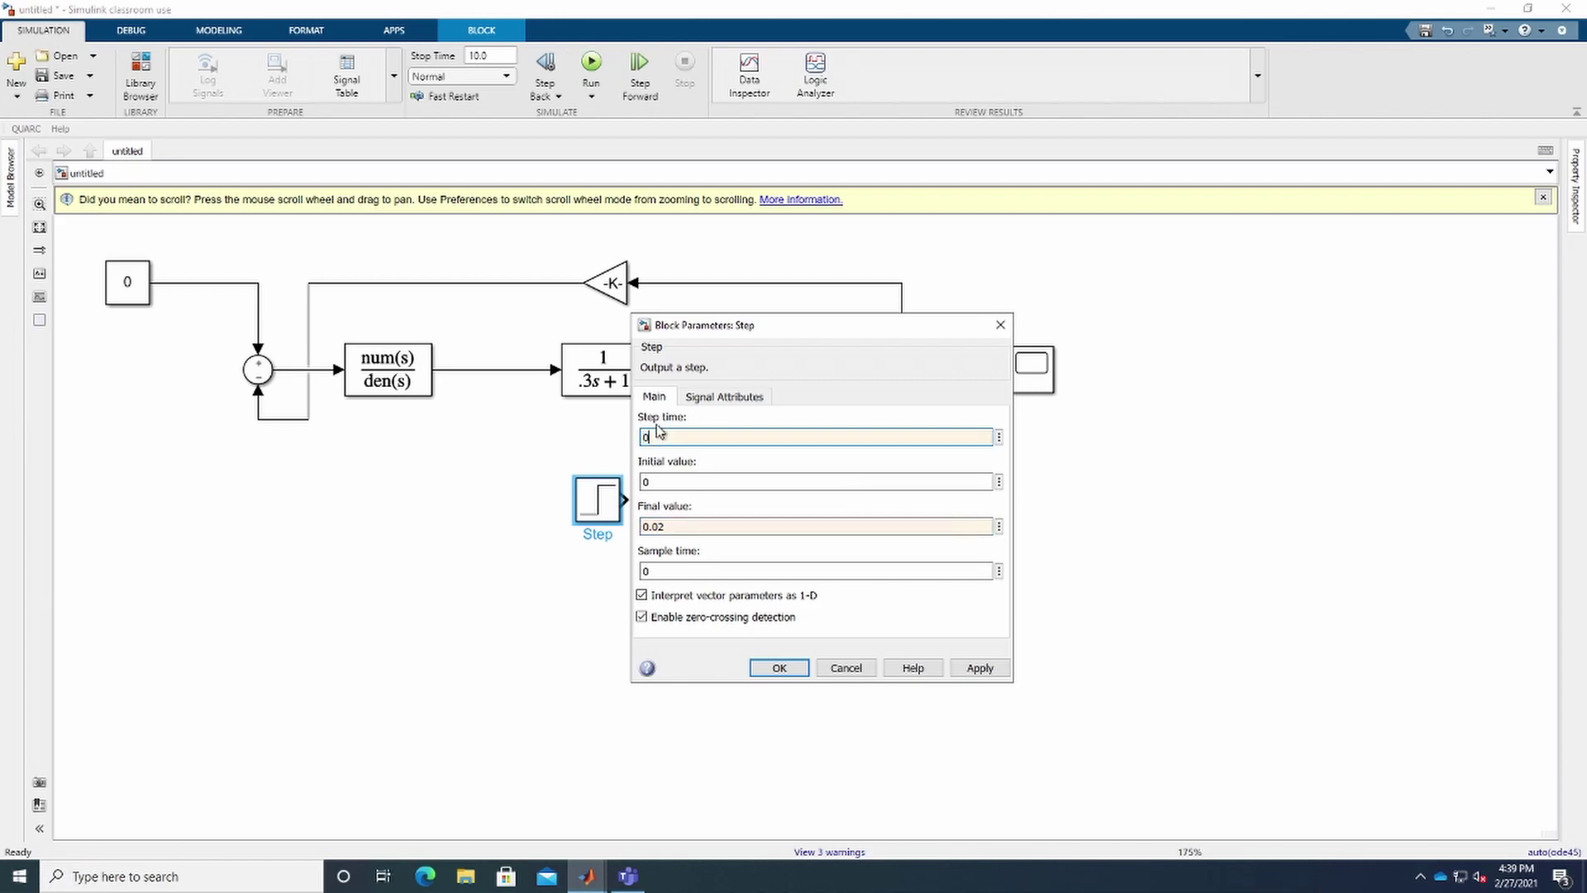
{"action": "left_click", "coordinate": [982, 671]}
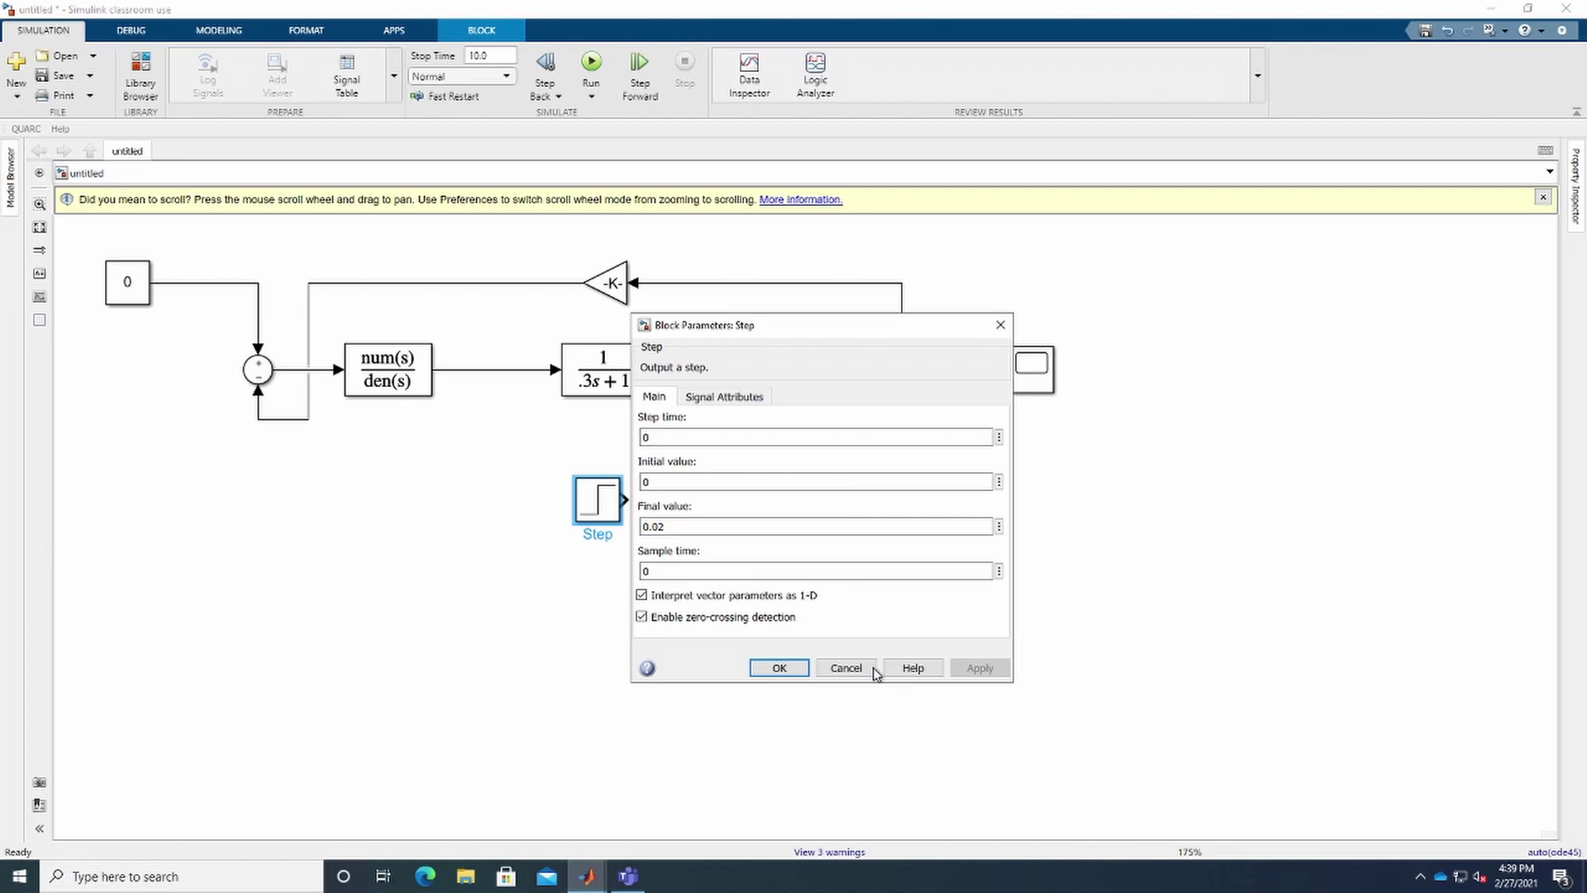
{"action": "left_click", "coordinate": [780, 668]}
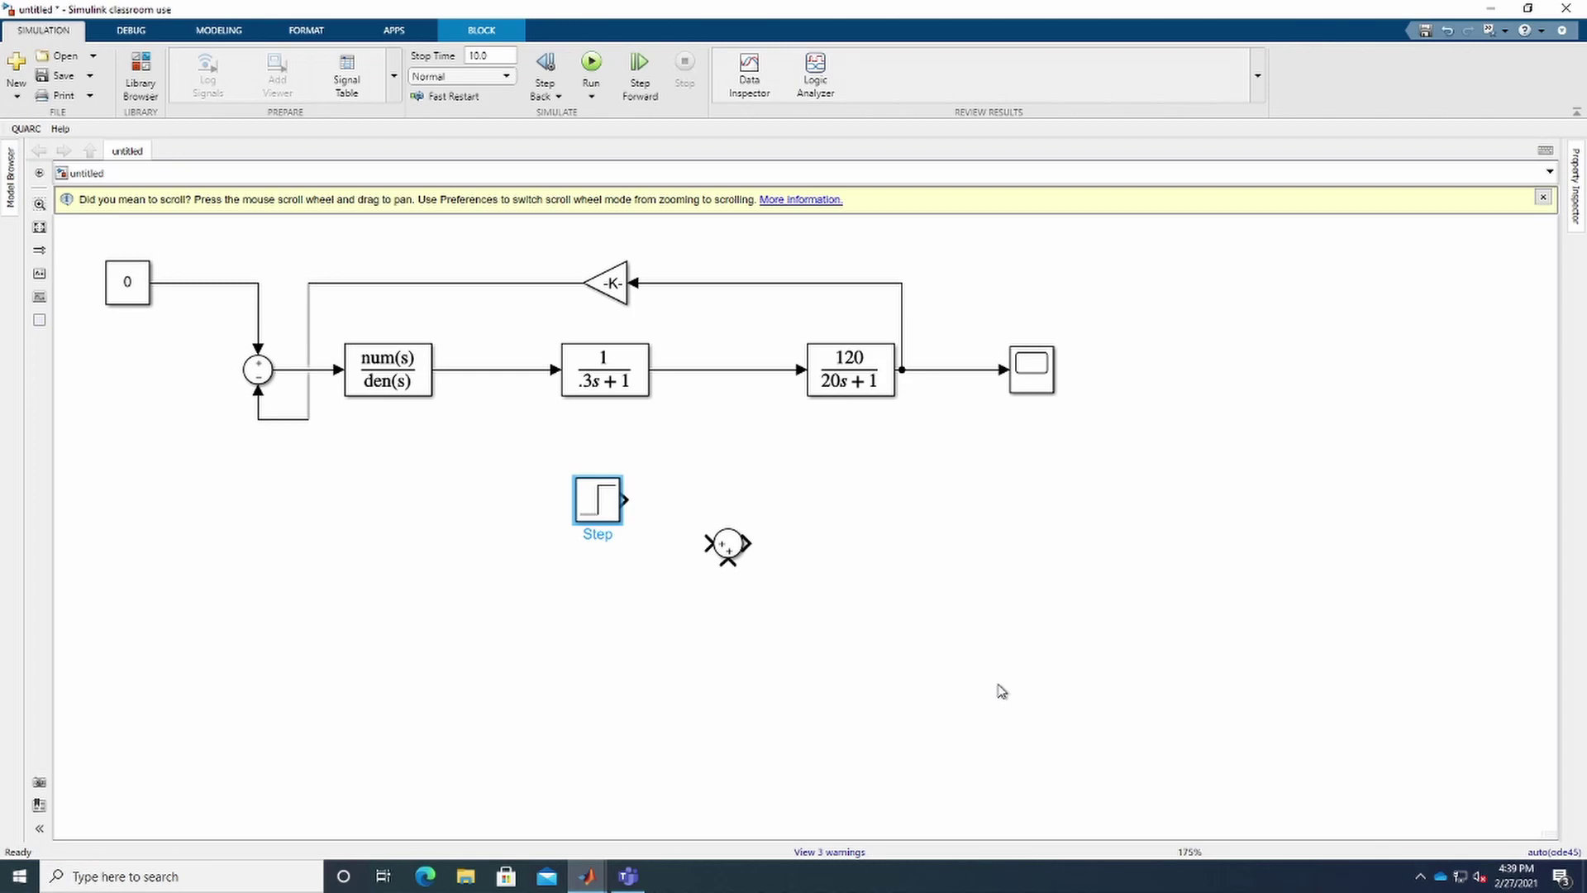
Set the list of signs of the unconnected Sum block to +-
{"action": "double_click", "coordinate": [727, 547]}
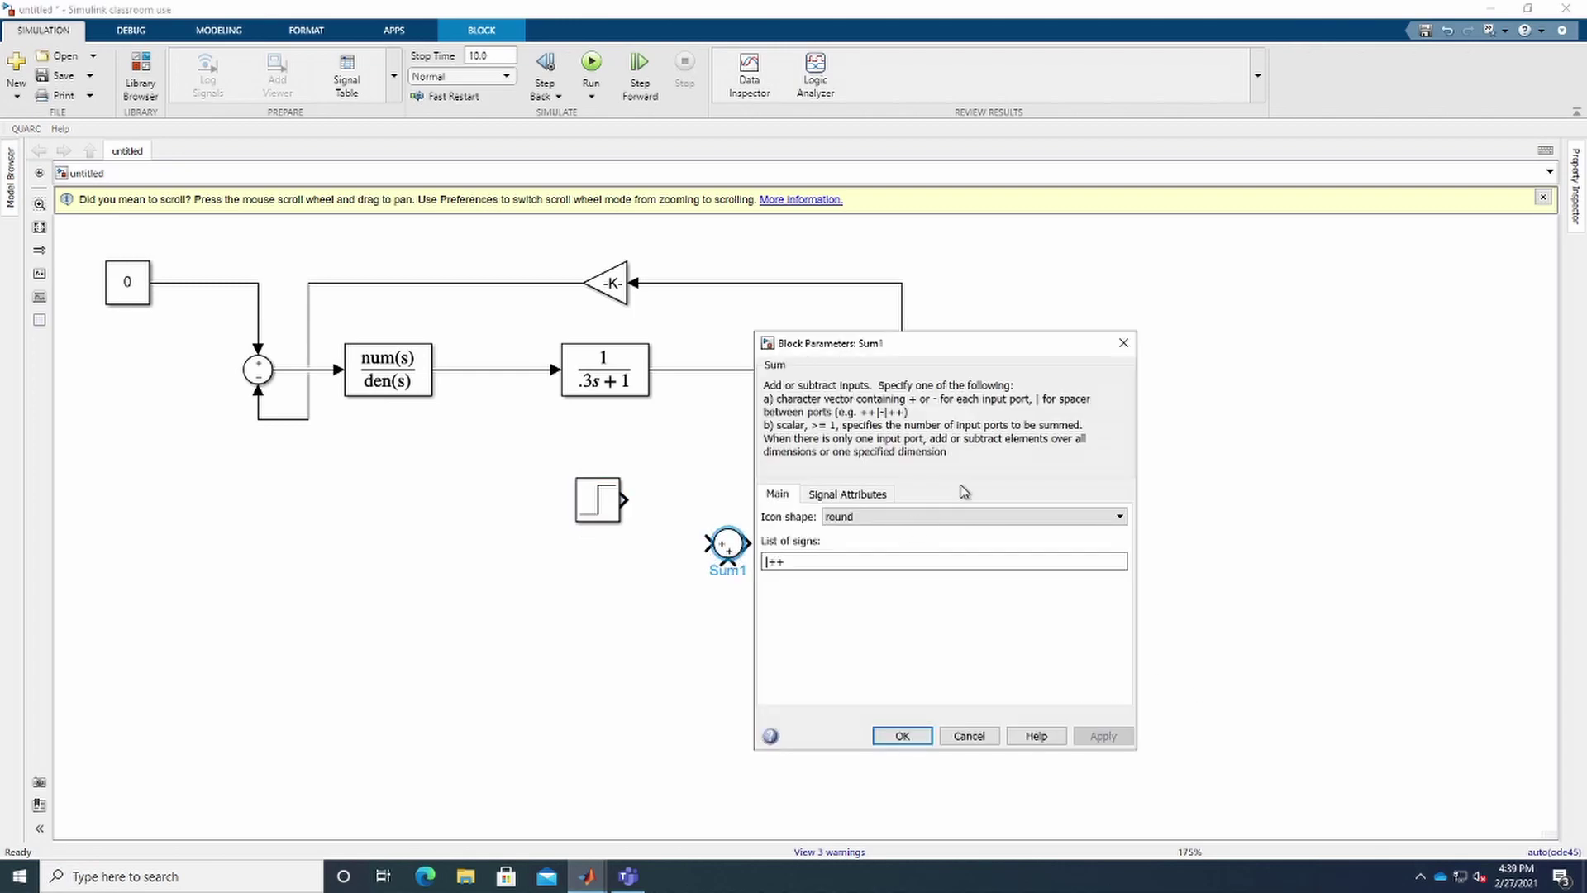
{"action": "double_click", "coordinate": [845, 561]}
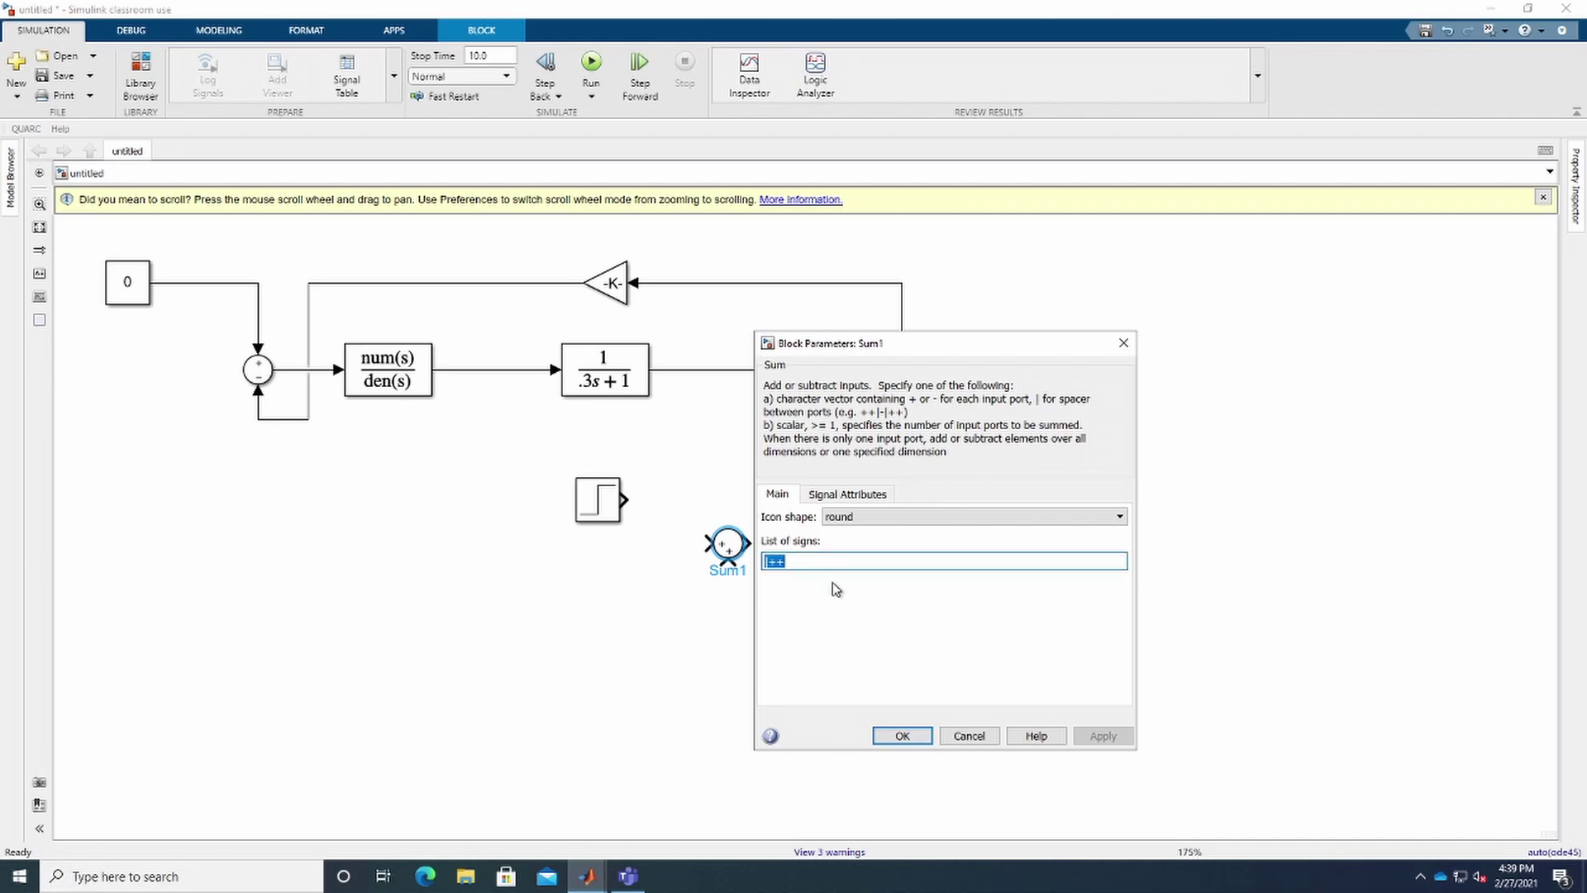
{"action": "type", "text": "+-"}
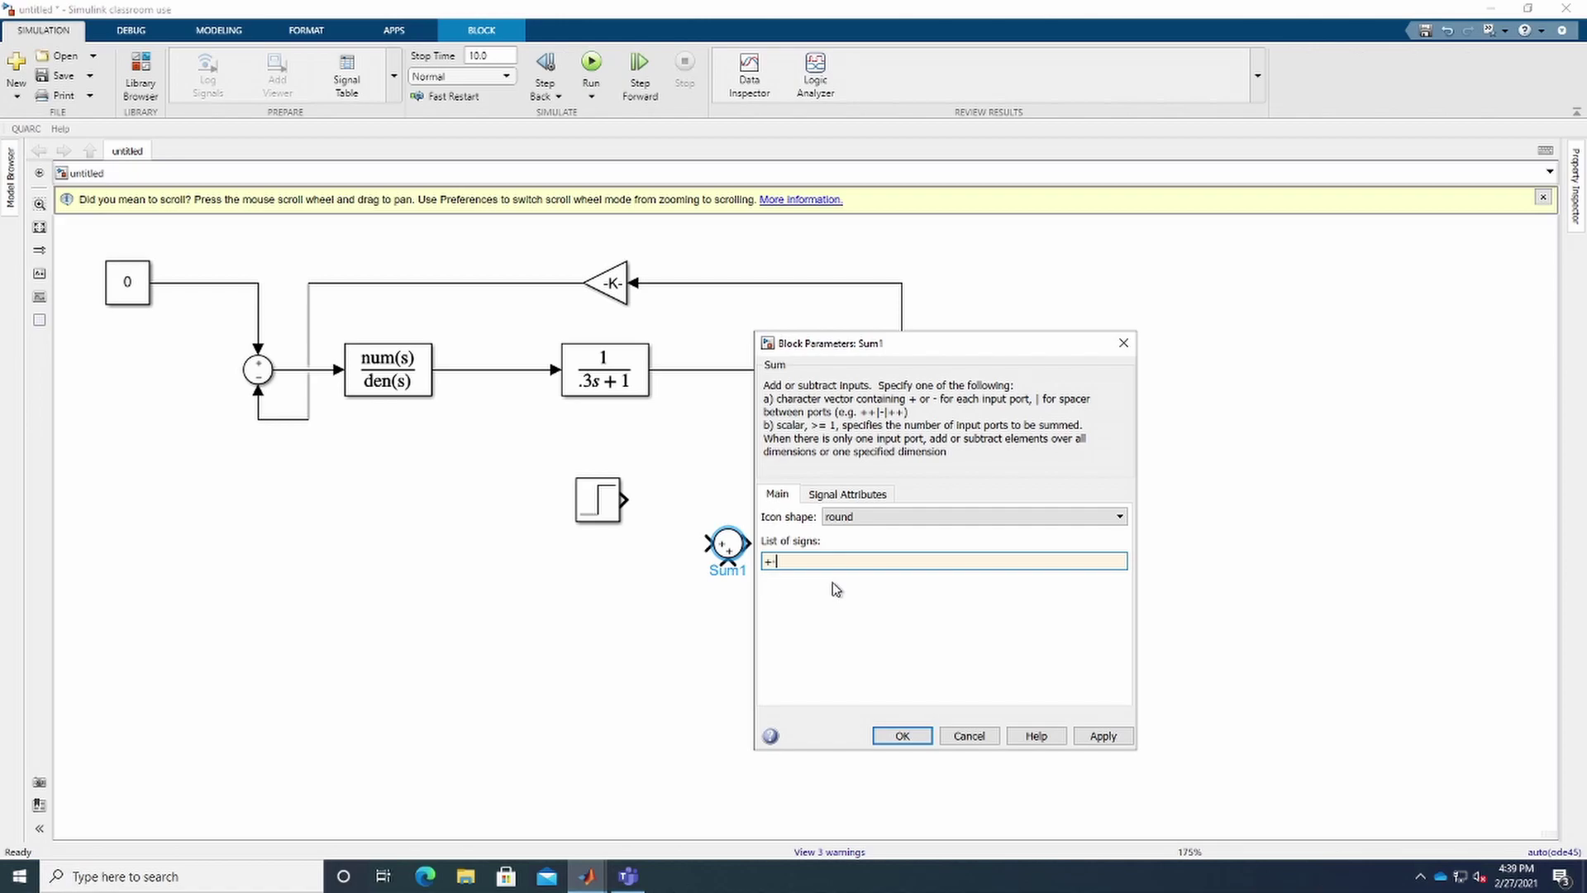
{"action": "left_click", "coordinate": [1103, 735]}
{"action": "left_click", "coordinate": [902, 736]}
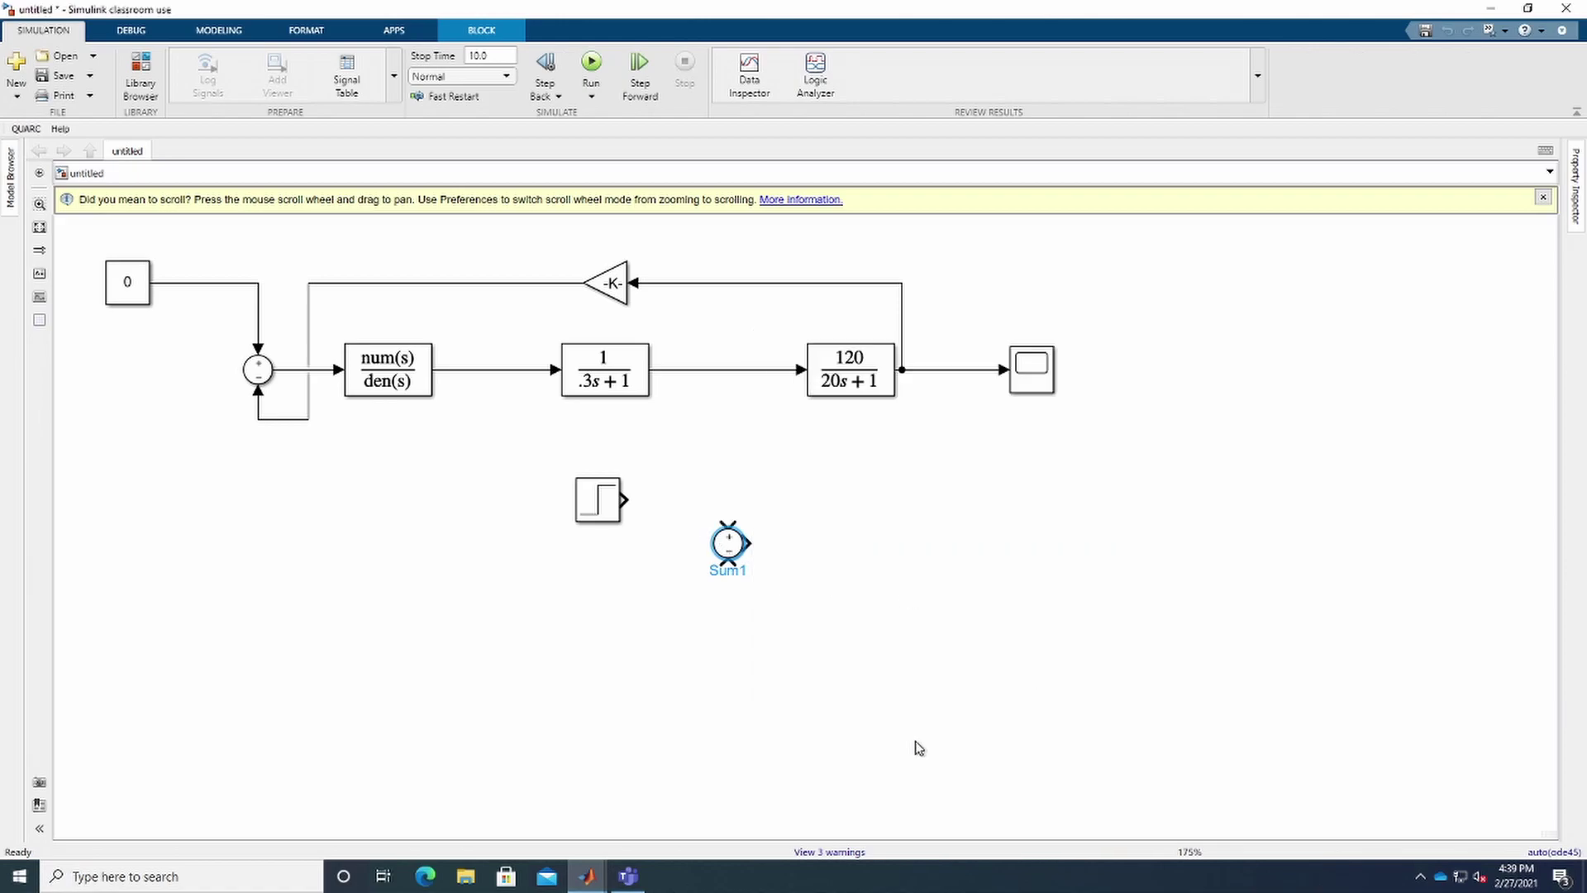
Delete the line between the 1/(.3s+1) and 120/(20s+1) blocks and move the unconnected Sum block slightly above that gap
{"action": "left_click", "coordinate": [752, 371]}
{"action": "key", "text": "Delete"}
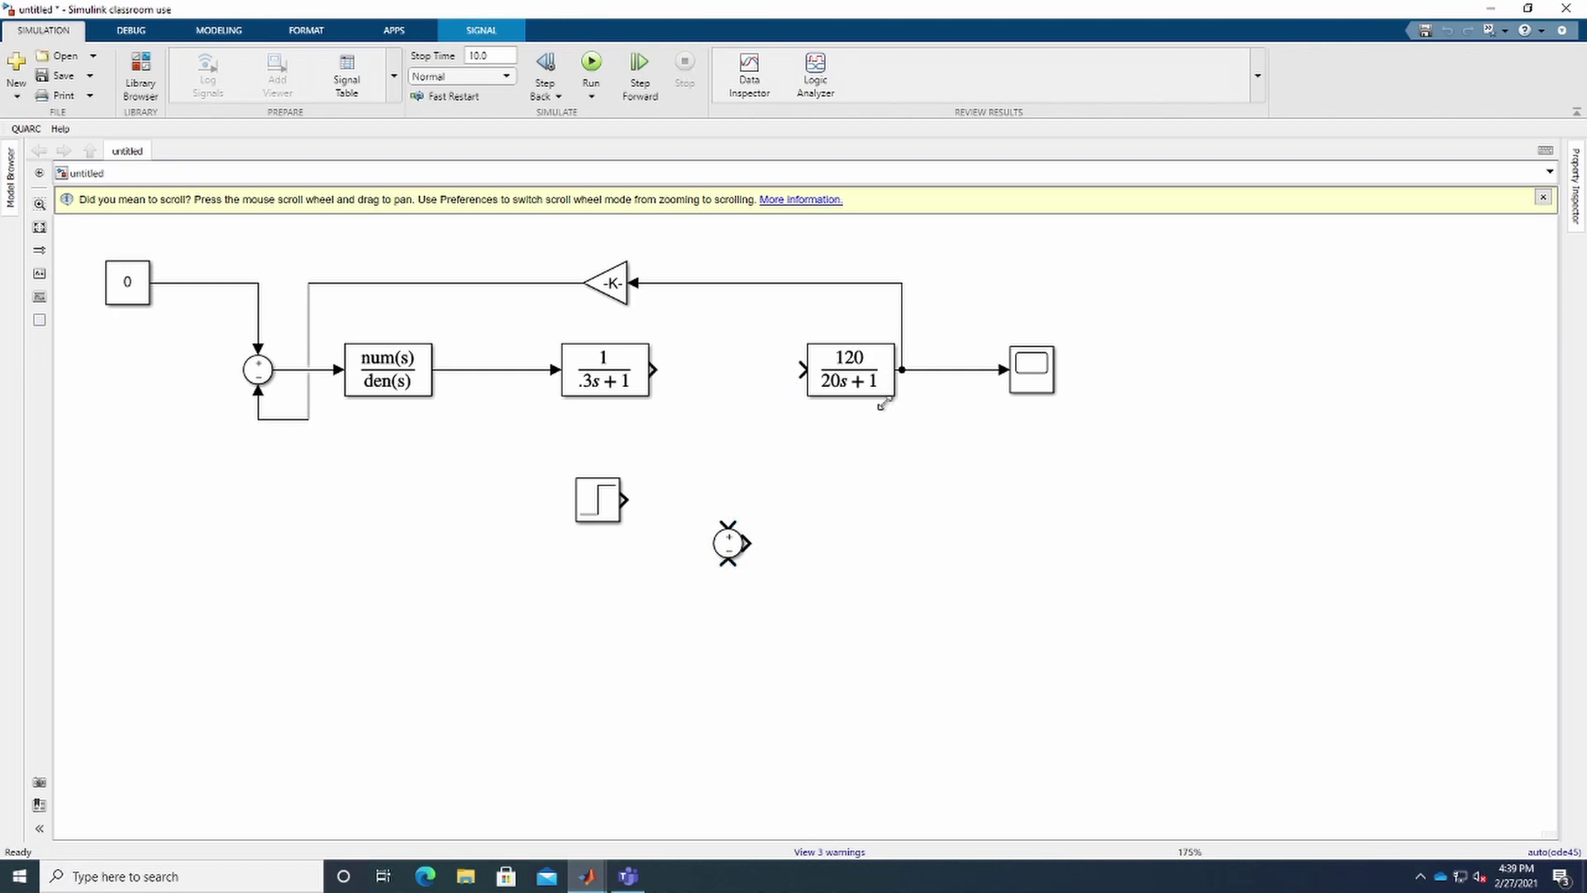
{"action": "left_click_drag", "start_coordinate": [738, 543], "coordinate": [727, 319]}
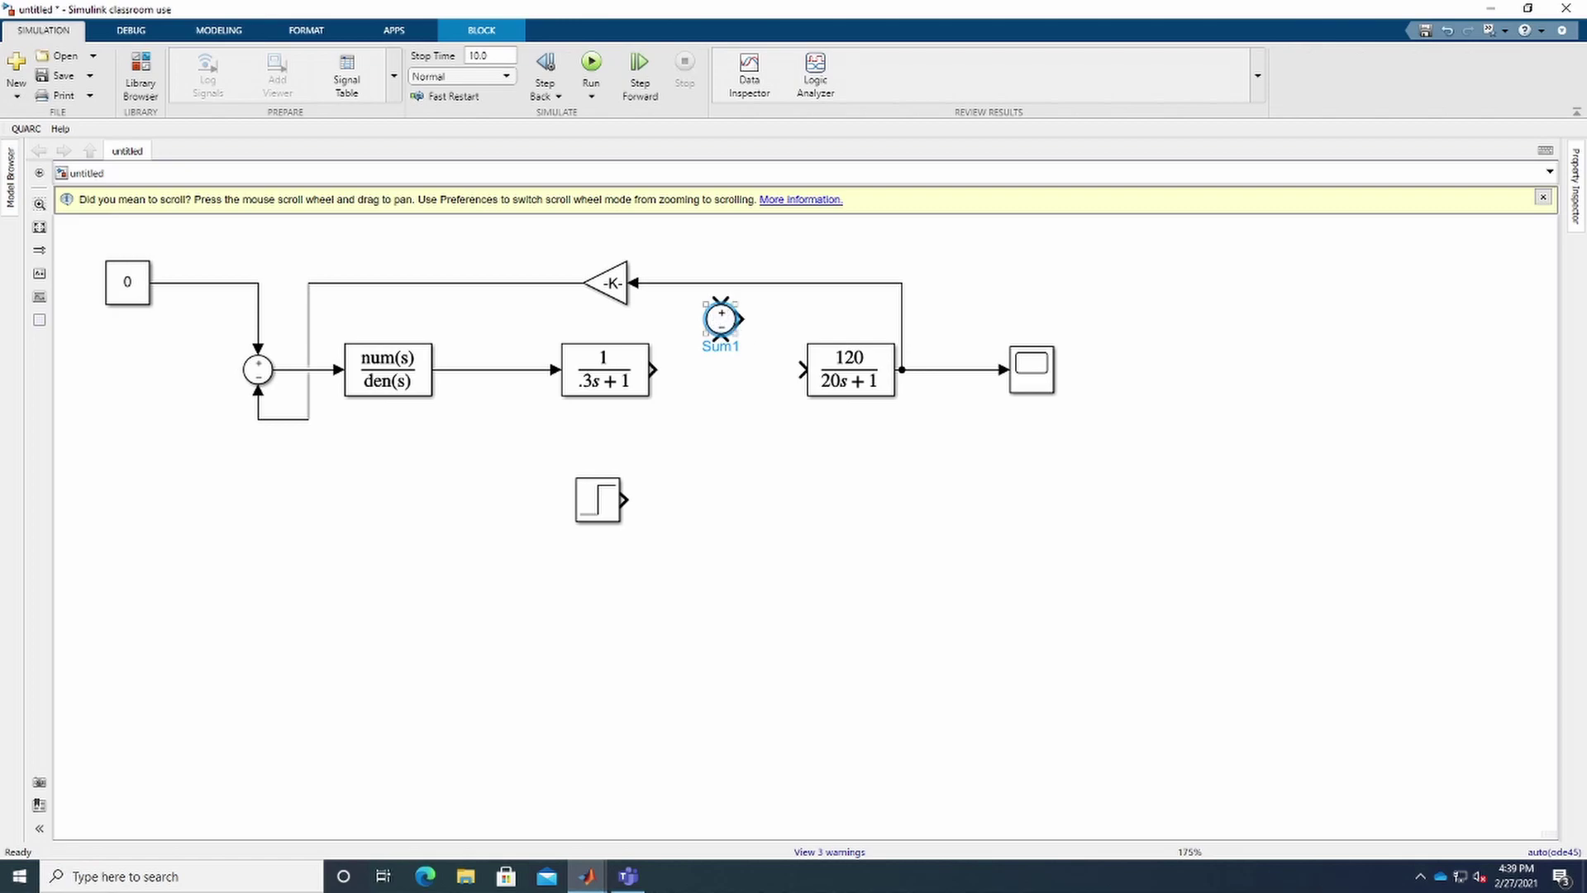
Wire the 1/(.3s+1) output to the second Sum's plus input, the Step to its minus input, and its output to the 120/(20s+1) block
{"action": "left_click_drag", "start_coordinate": [721, 302], "coordinate": [653, 369]}
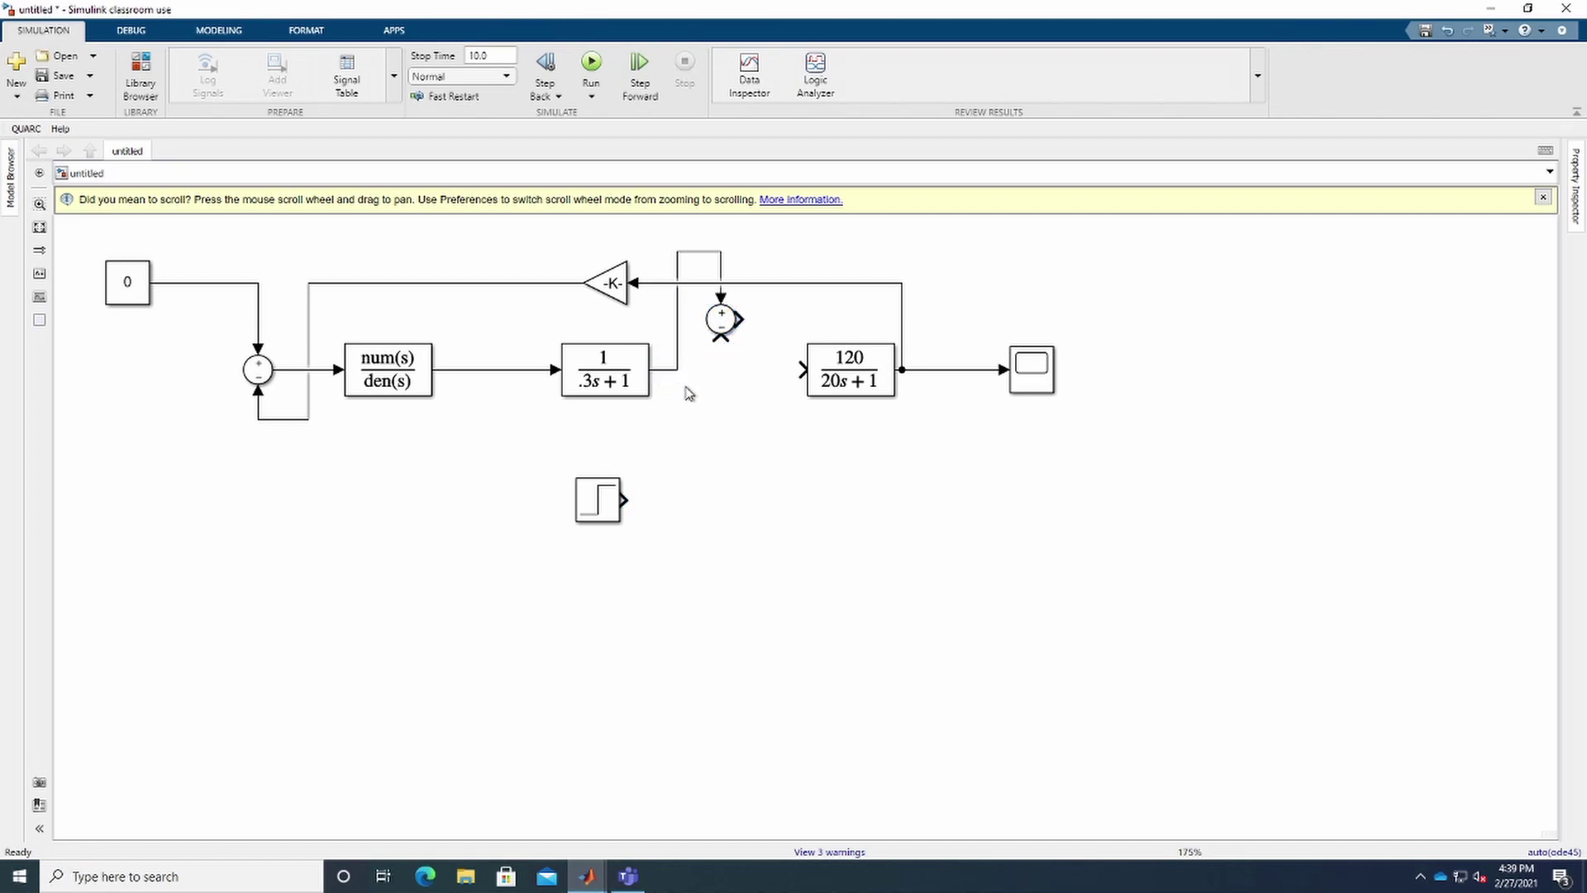
{"action": "left_click_drag", "start_coordinate": [777, 370], "coordinate": [721, 335]}
{"action": "left_click", "coordinate": [675, 485]}
{"action": "left_click", "coordinate": [636, 506]}
{"action": "left_click_drag", "start_coordinate": [738, 319], "coordinate": [802, 369]}
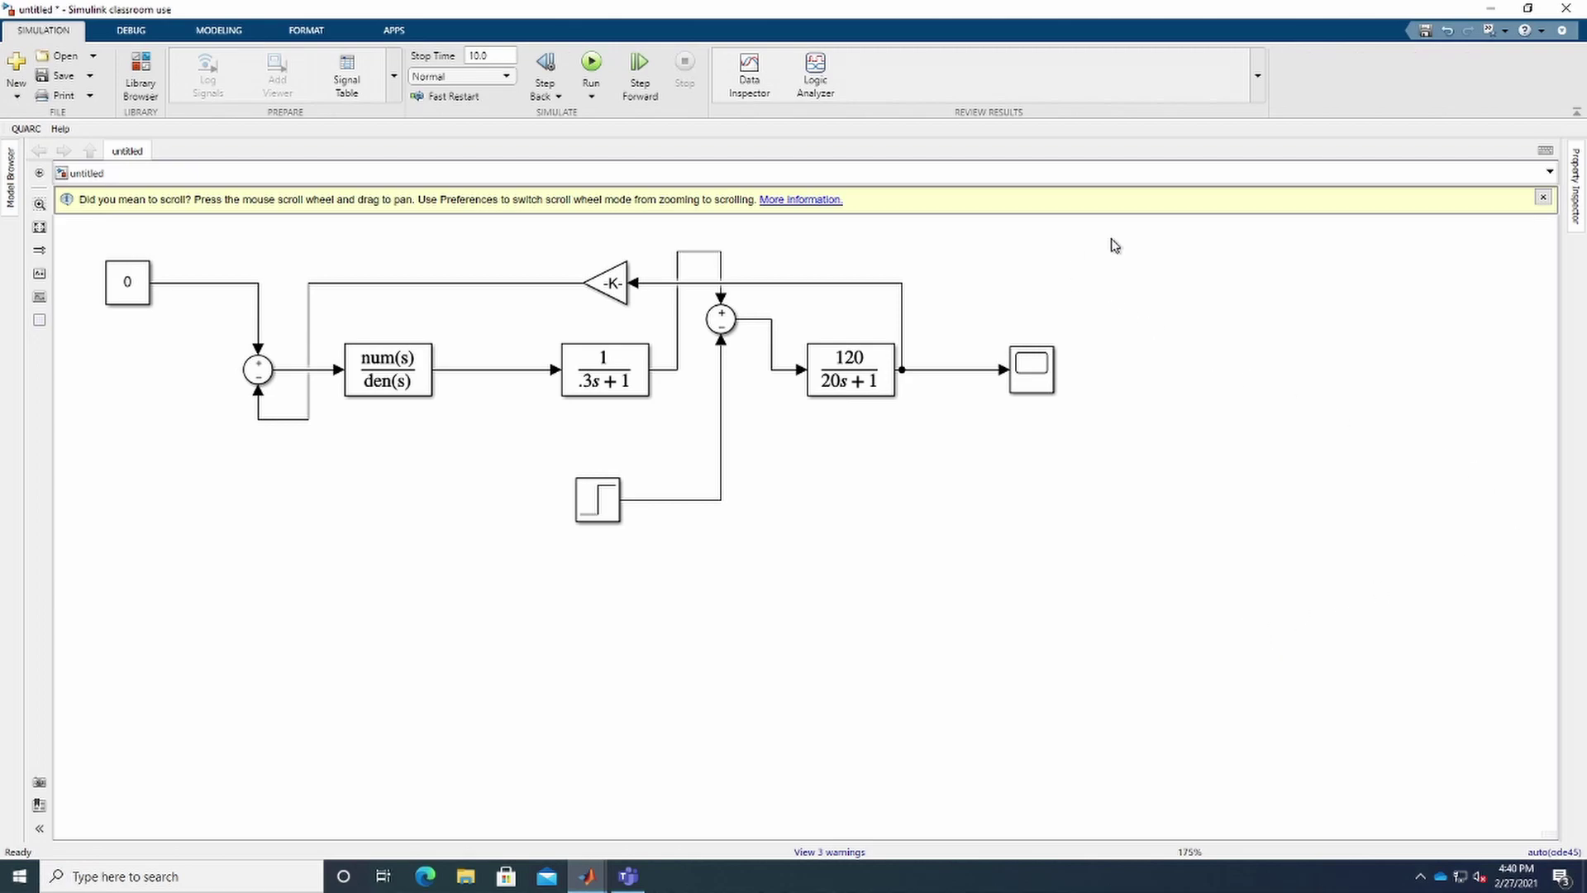
Run the simulation with the step disturbance and view the response in a maximized Scope window
{"action": "left_click", "coordinate": [591, 62]}
{"action": "double_click", "coordinate": [1046, 387]}
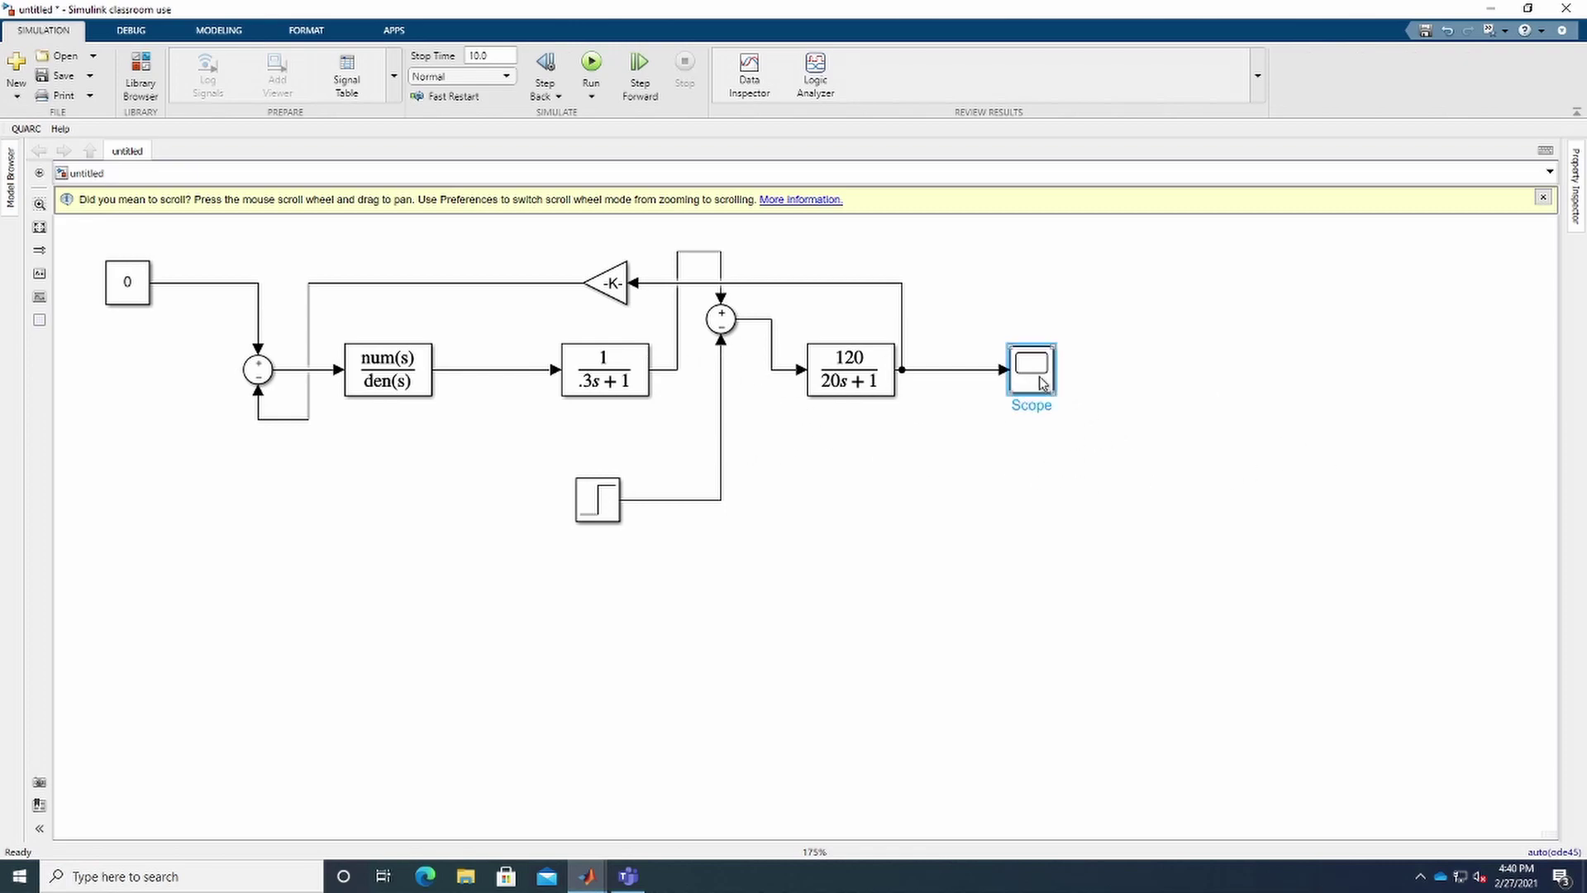
{"action": "left_click", "coordinate": [966, 215]}
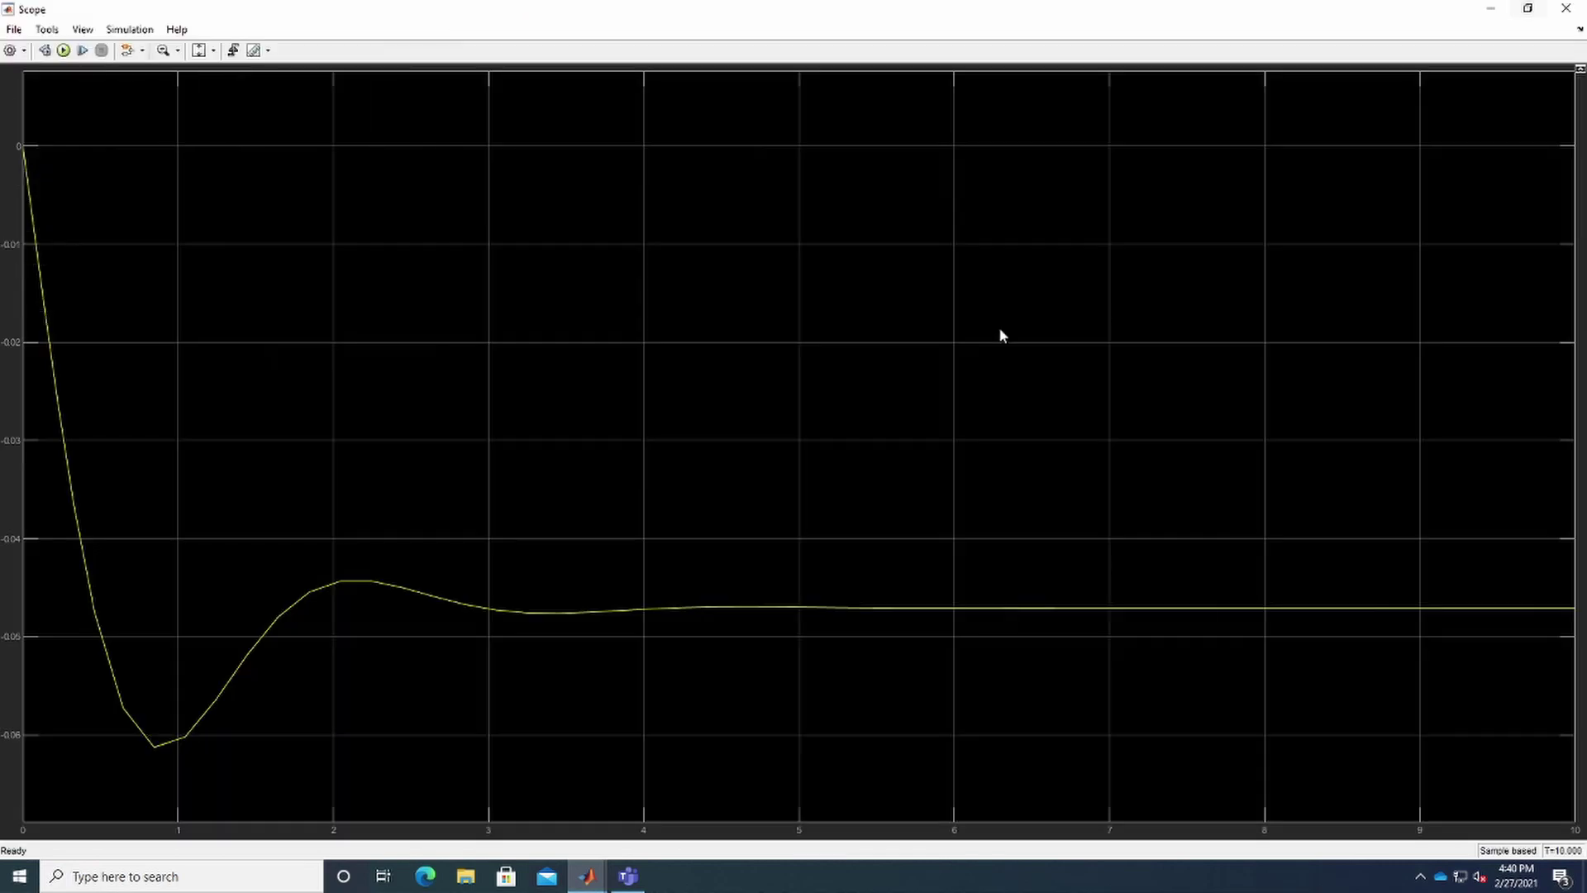